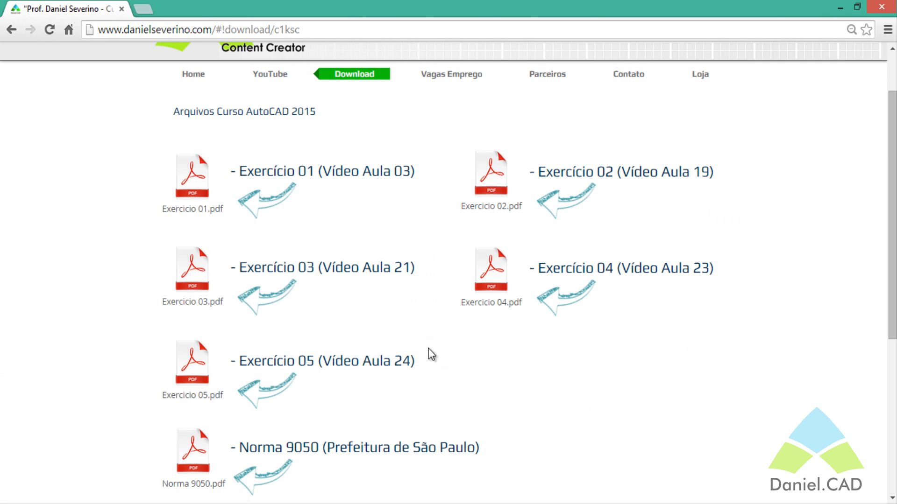
# Open the Exercício 05 (Vídeo Aula 24) PDF and review the arc exercises on the sheet
pyautogui.click(193, 364)
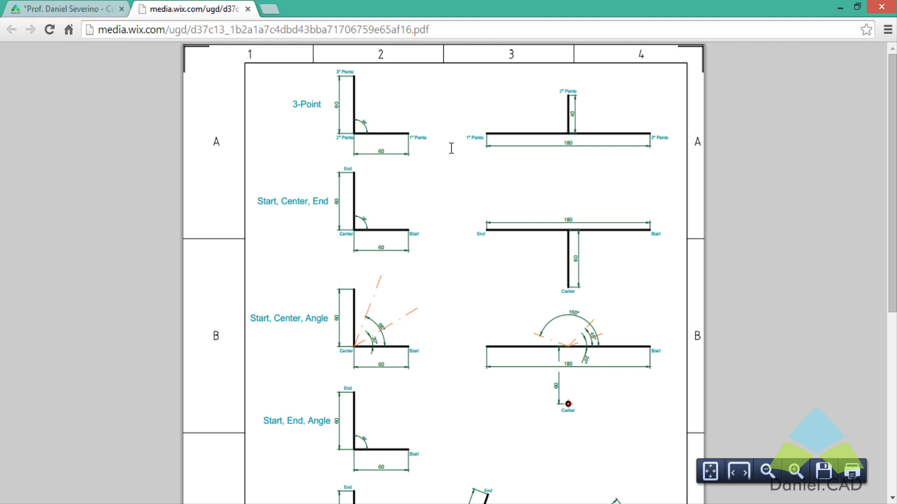
pyautogui.scroll(-6, 451, 148)
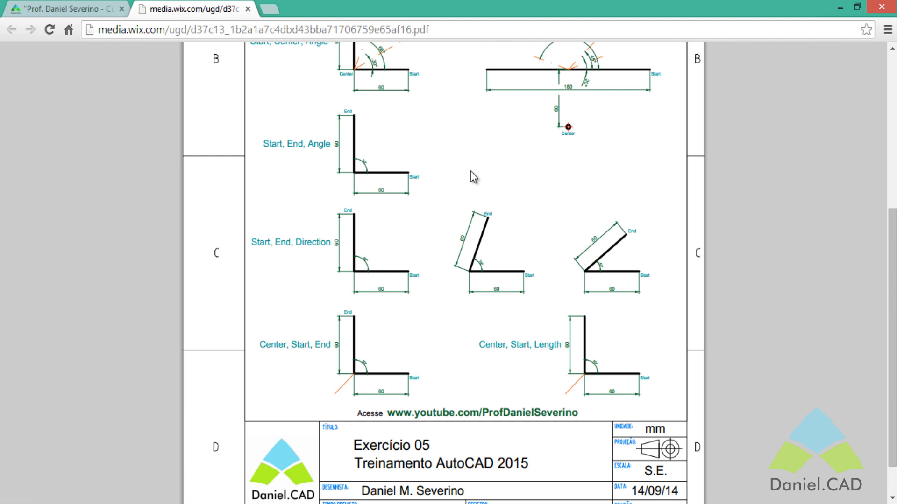
pyautogui.scroll(6, 469, 171)
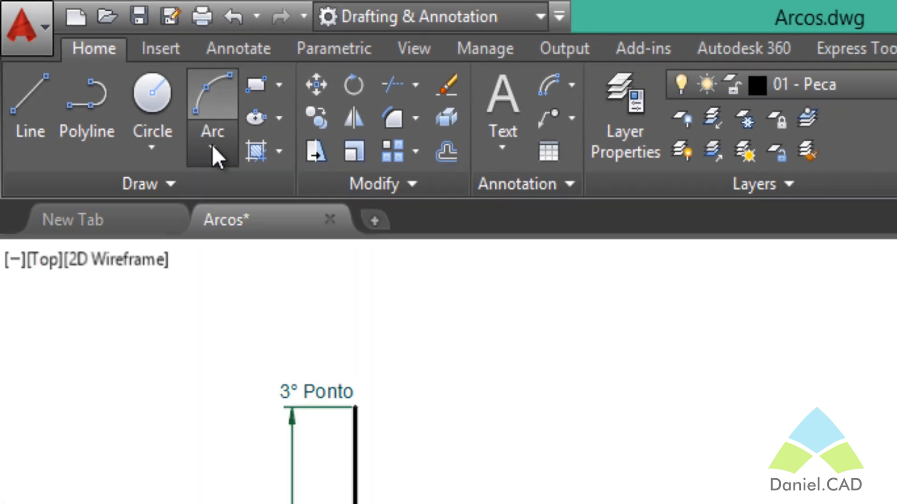
# In AutoCAD, draw a 3-Point arc through 1° Ponto, 2° Ponto and 3° Ponto of the 60 × 60 figure and regenerate the drawing
pyautogui.click(265, 185)
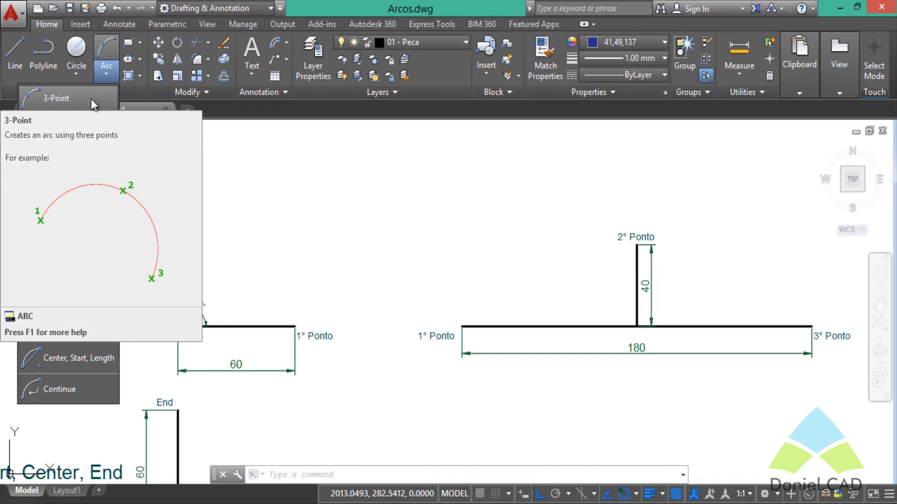
pyautogui.click(54, 100)
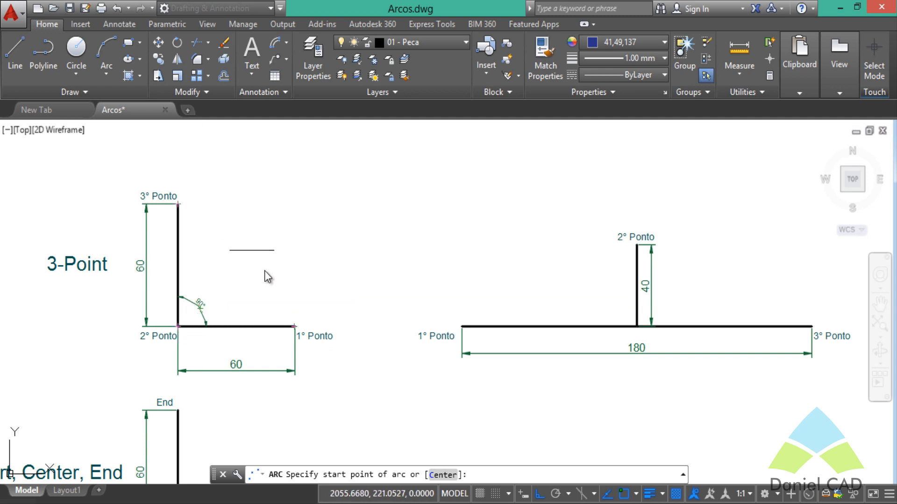
pyautogui.click(294, 326)
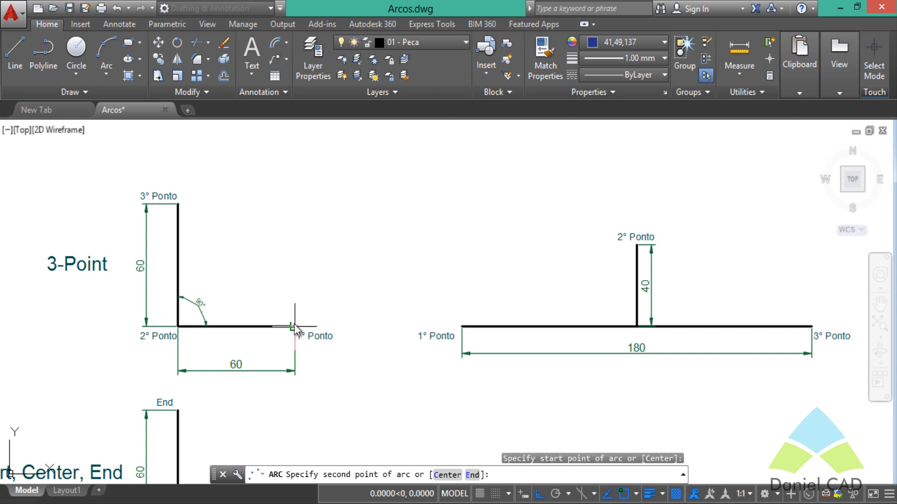
pyautogui.click(181, 326)
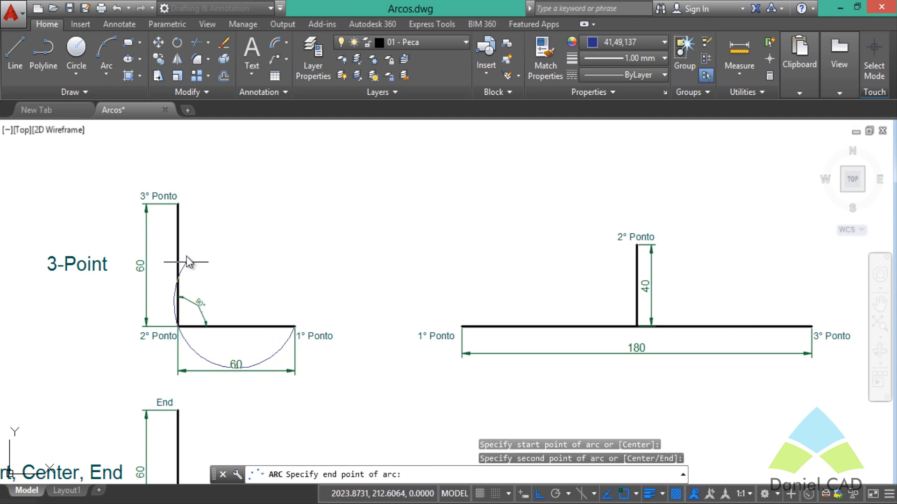
pyautogui.click(178, 204)
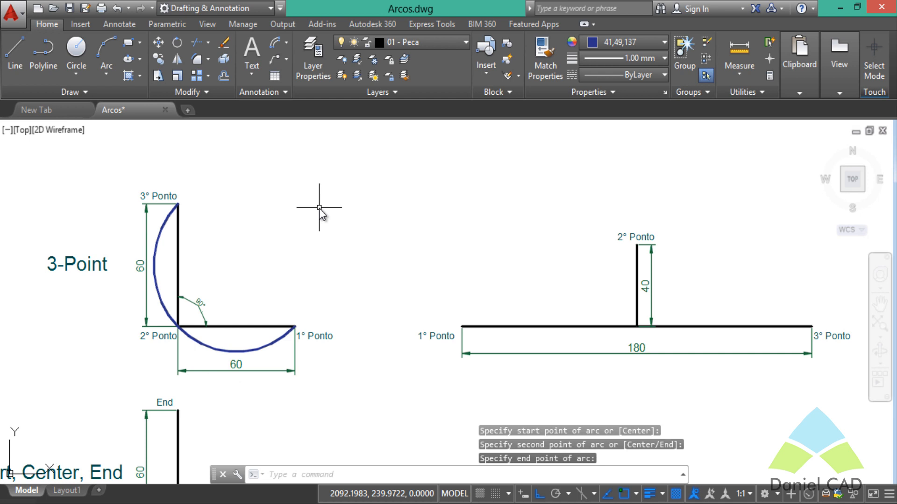
pyautogui.write('RE')
pyautogui.press('Return')
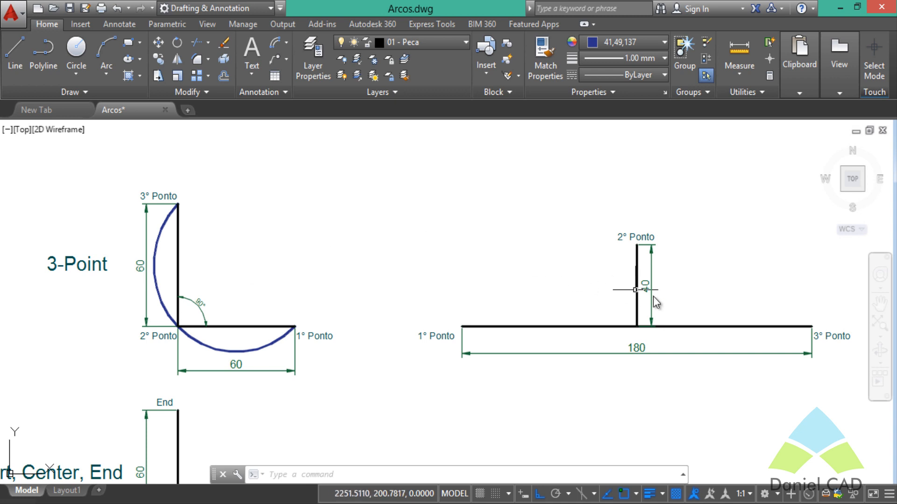
# Draw a 3-Point arc on the 180 wide figure from 1° Ponto through 2° Ponto to 3° Ponto
pyautogui.click(108, 76)
pyautogui.click(89, 99)
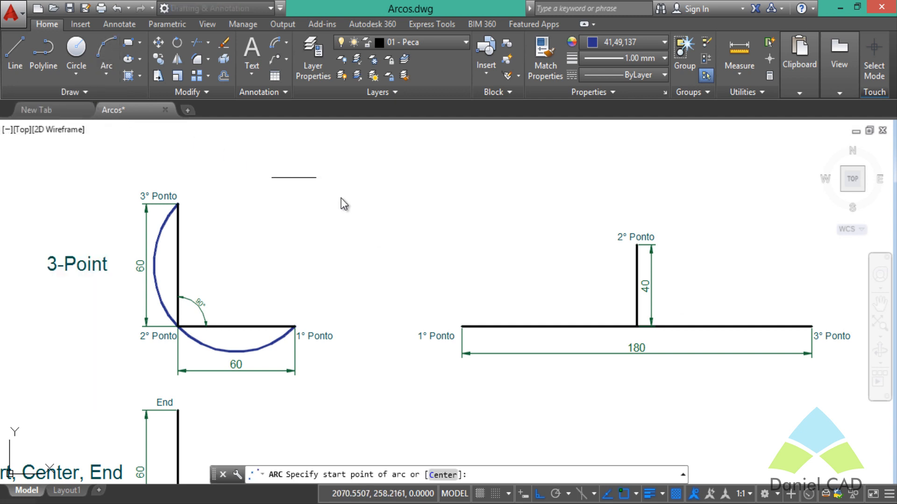
pyautogui.click(462, 327)
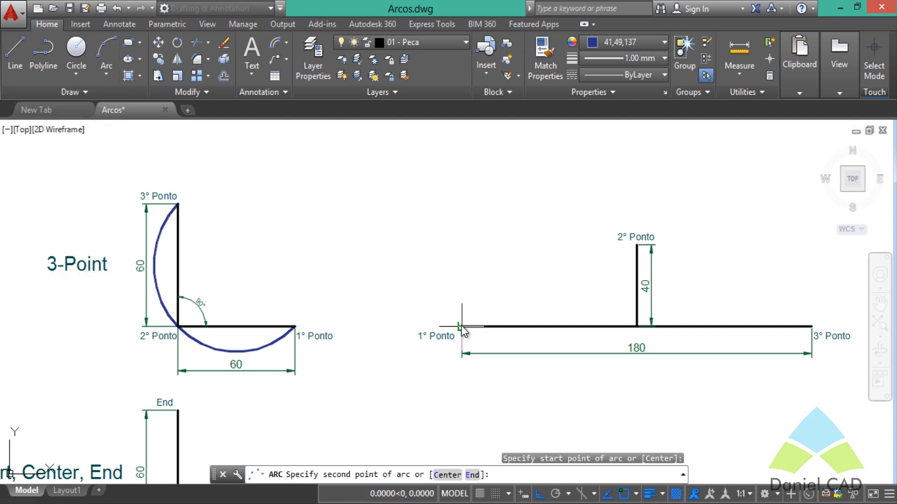
pyautogui.click(636, 244)
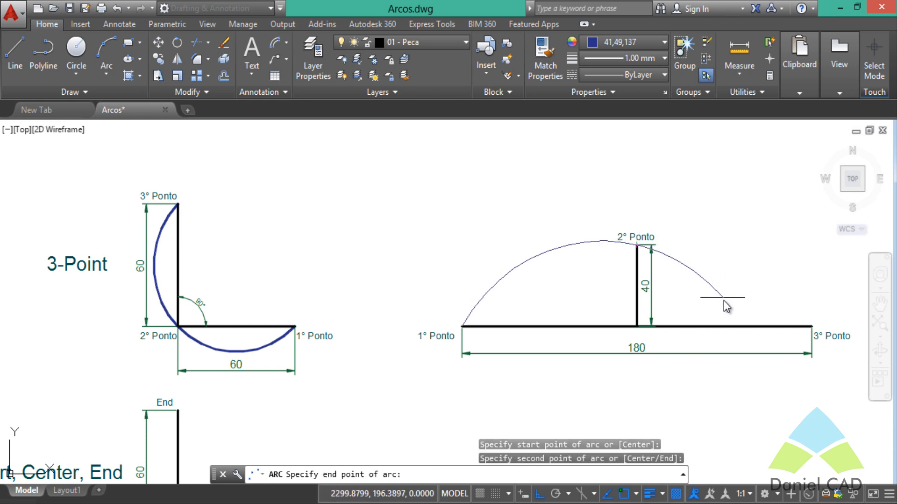
pyautogui.click(810, 325)
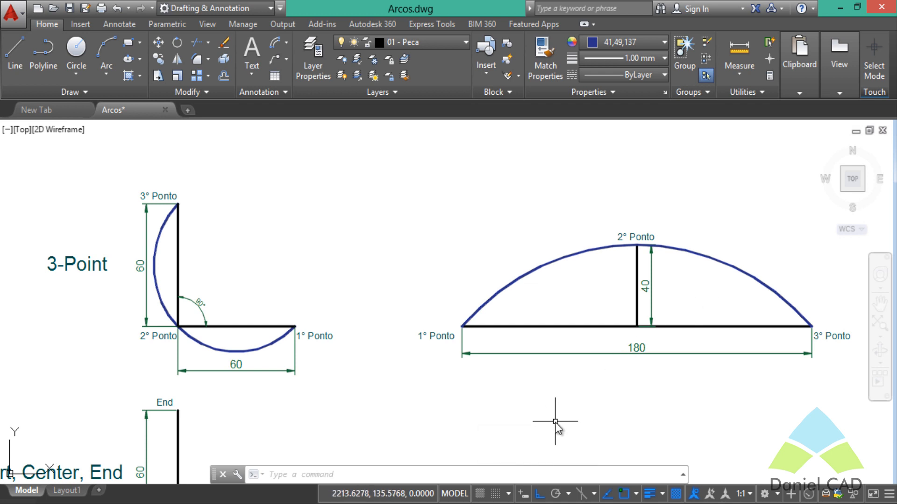
# Draw a Start, Center, End arc on the 60 × 60 figure between its labelled points, with Ortho turned off
pyautogui.moveTo(554, 421)
pyautogui.mouseDown(button='middle')
pyautogui.moveTo(570, 353)
pyautogui.moveTo(638, 274)
pyautogui.moveTo(640, 240)
pyautogui.moveTo(587, 230)
pyautogui.mouseUp(button='middle')
pyautogui.write('z')
pyautogui.press('Return')
pyautogui.press('Return')
pyautogui.moveTo(584, 233); pyautogui.dragTo(587, 269)
pyautogui.press('Escape')
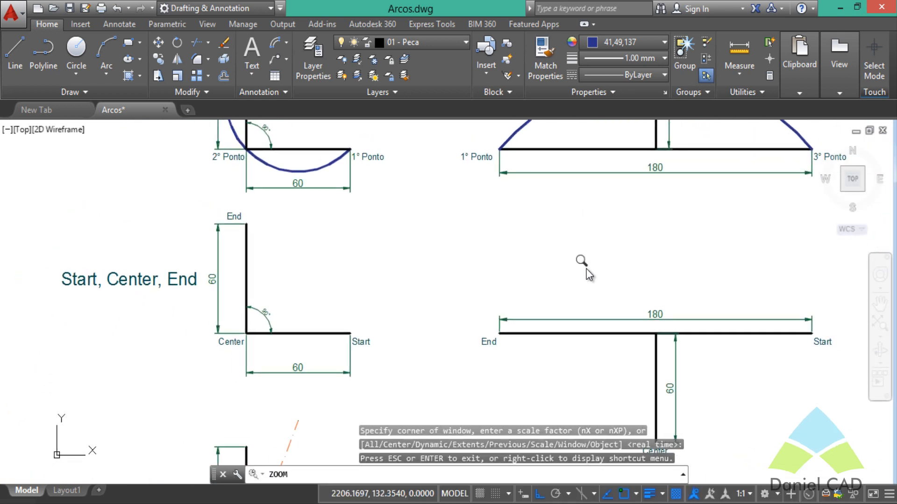
pyautogui.moveTo(586, 270); pyautogui.dragTo(589, 248, button='middle')
pyautogui.press('Escape')
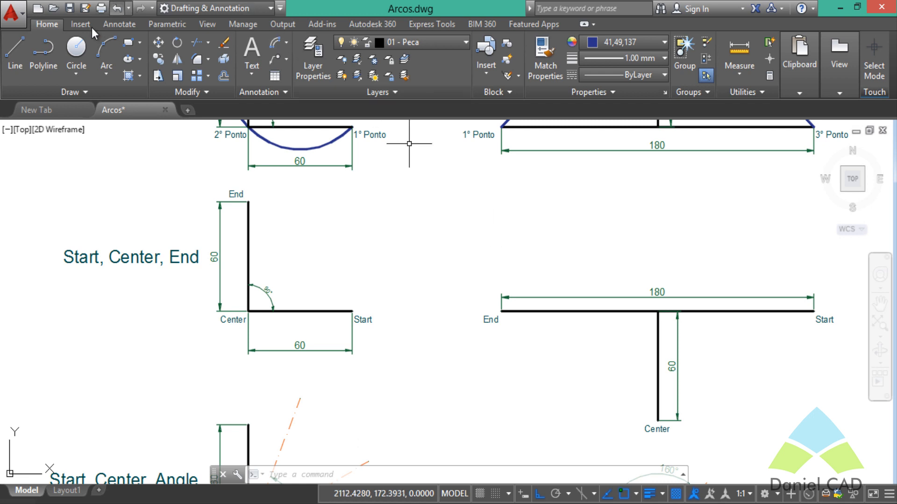
pyautogui.click(115, 79)
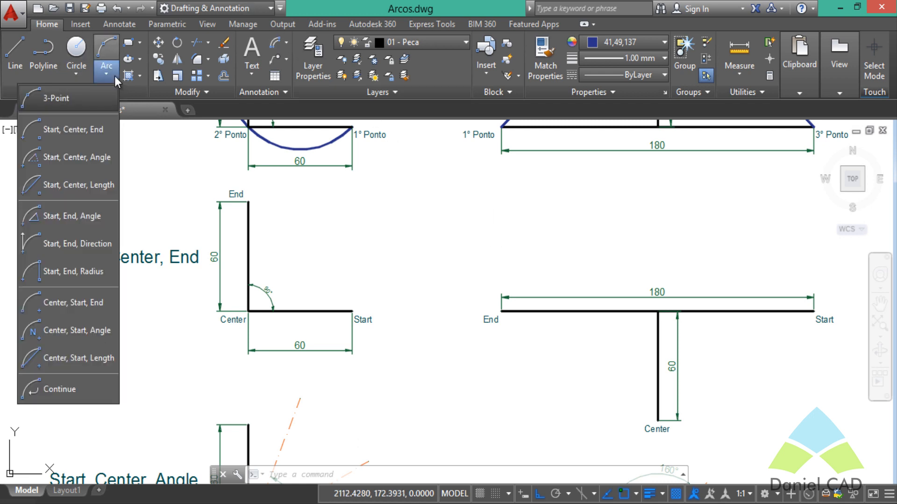
pyautogui.click(94, 131)
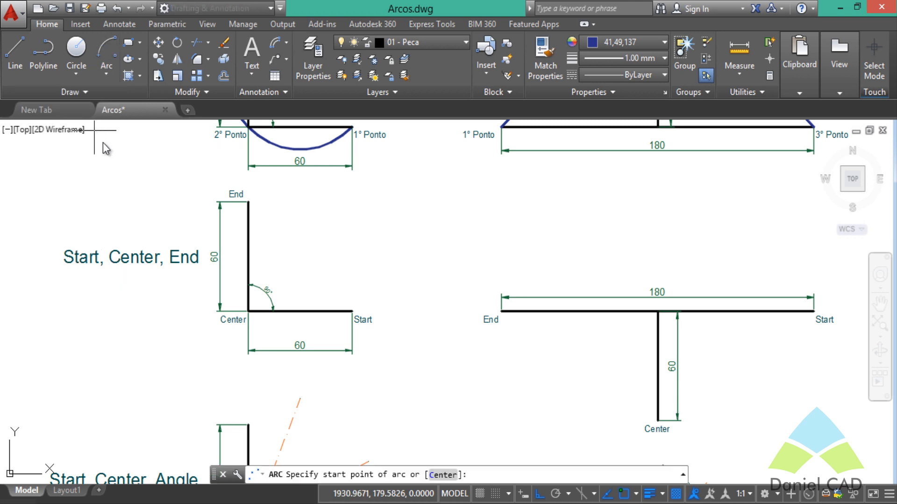
pyautogui.click(352, 312)
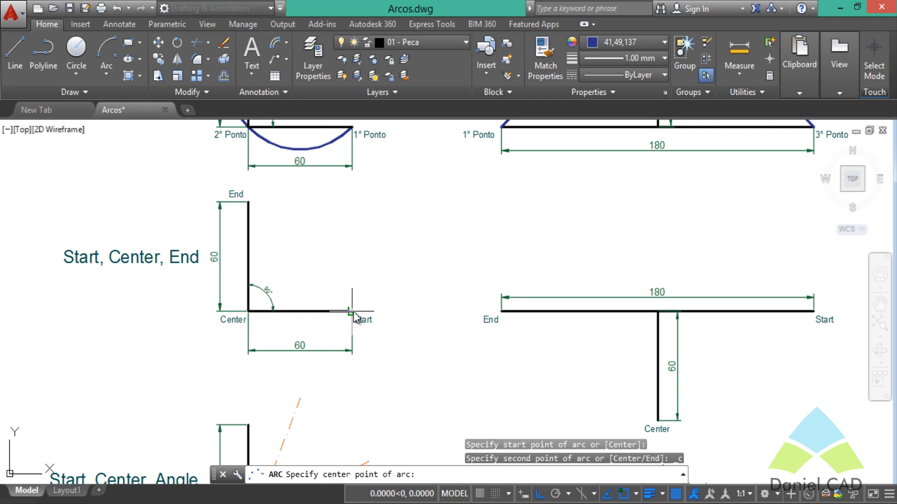
pyautogui.click(251, 312)
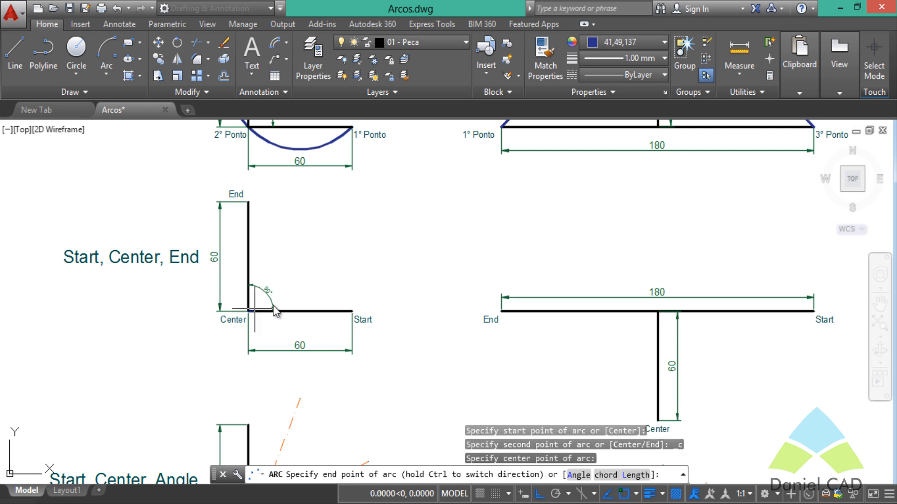
pyautogui.press('F8')
pyautogui.press('F8')
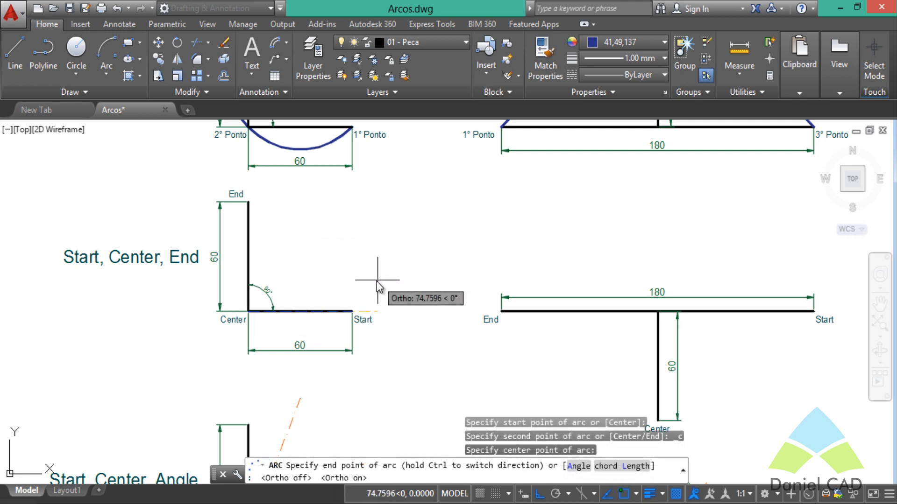
pyautogui.press('F8')
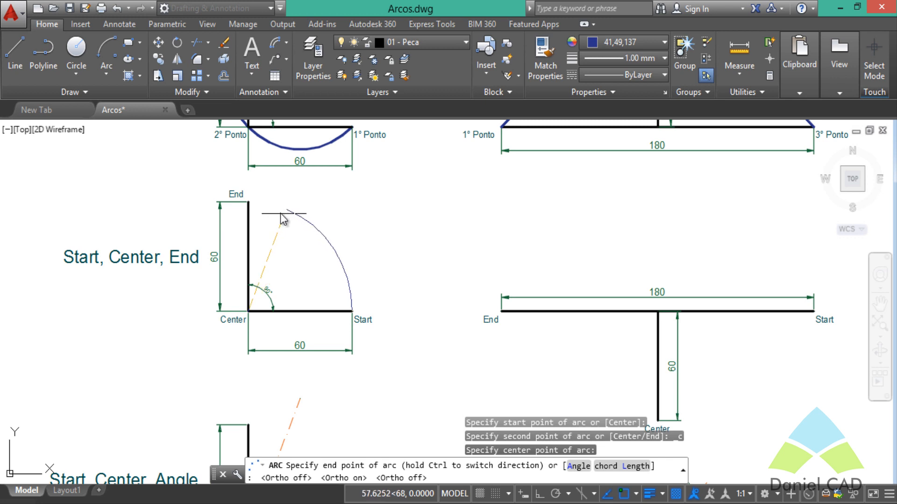
pyautogui.click(249, 203)
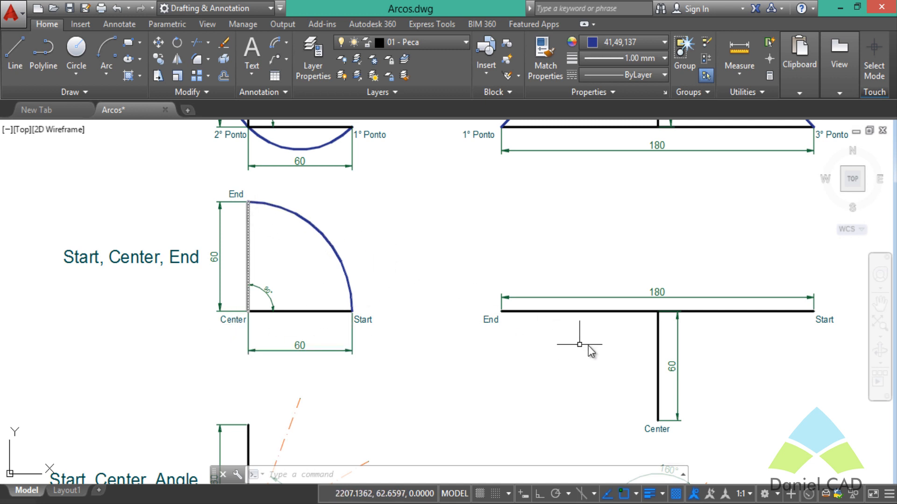
# Draw a Start, Center, End arc on the T-shaped 180 wide figure, using its labelled Start, Center and End points
pyautogui.moveTo(580, 344)
pyautogui.mouseDown(button='middle')
pyautogui.moveTo(546, 348)
pyautogui.moveTo(468, 316)
pyautogui.moveTo(411, 277)
pyautogui.mouseUp(button='middle')
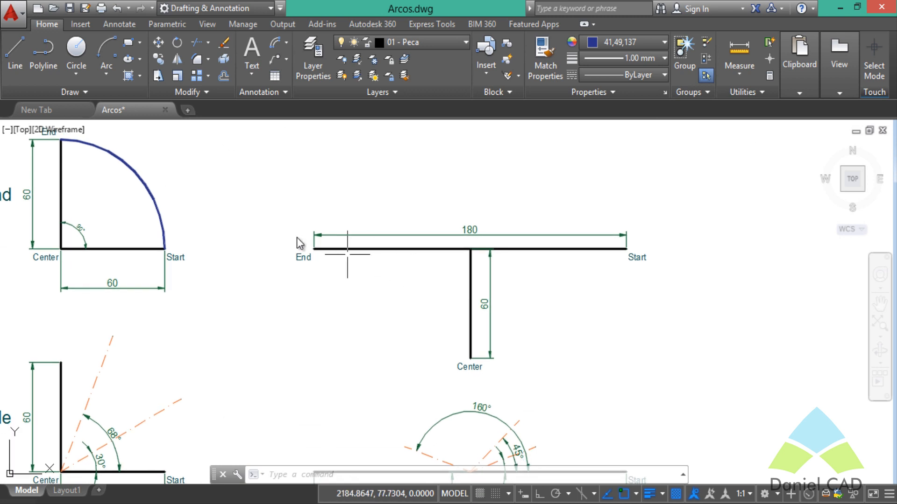
pyautogui.click(106, 76)
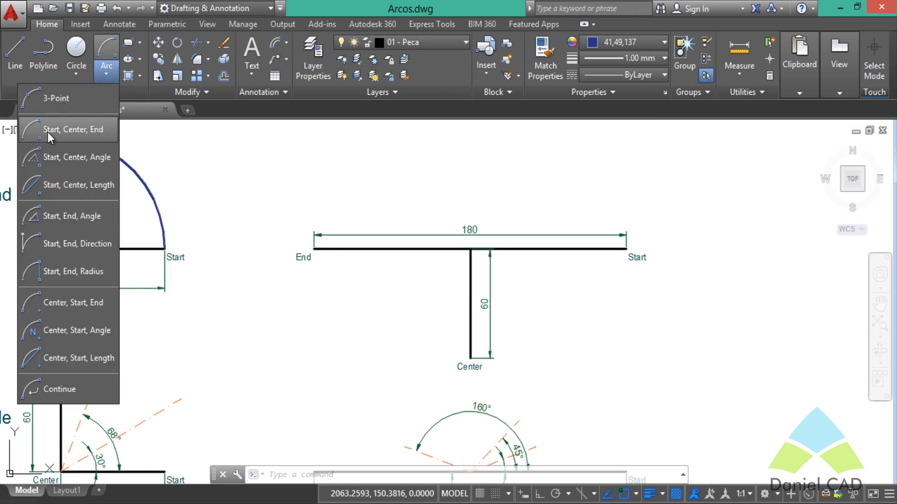
pyautogui.click(71, 132)
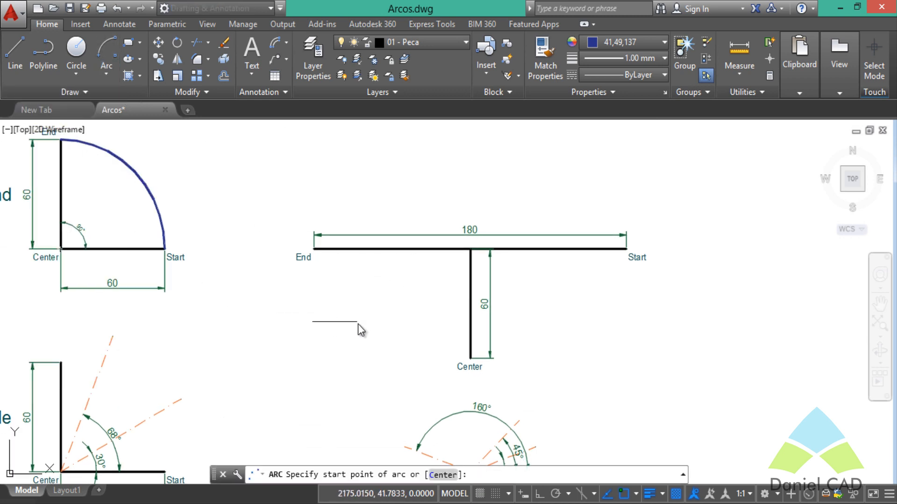
pyautogui.click(625, 249)
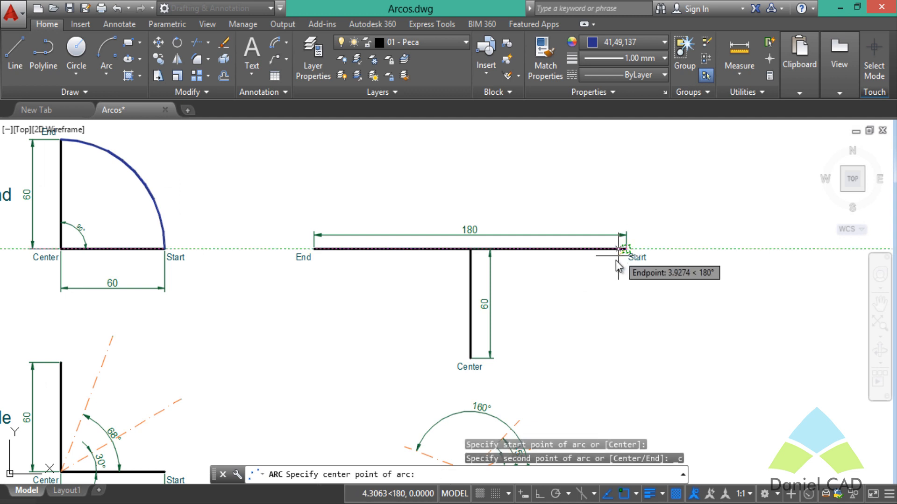
pyautogui.click(470, 359)
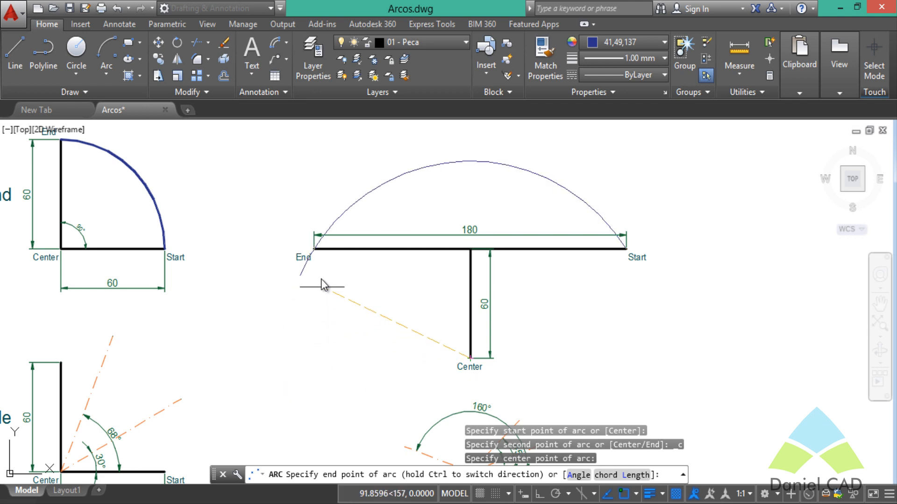
pyautogui.click(314, 250)
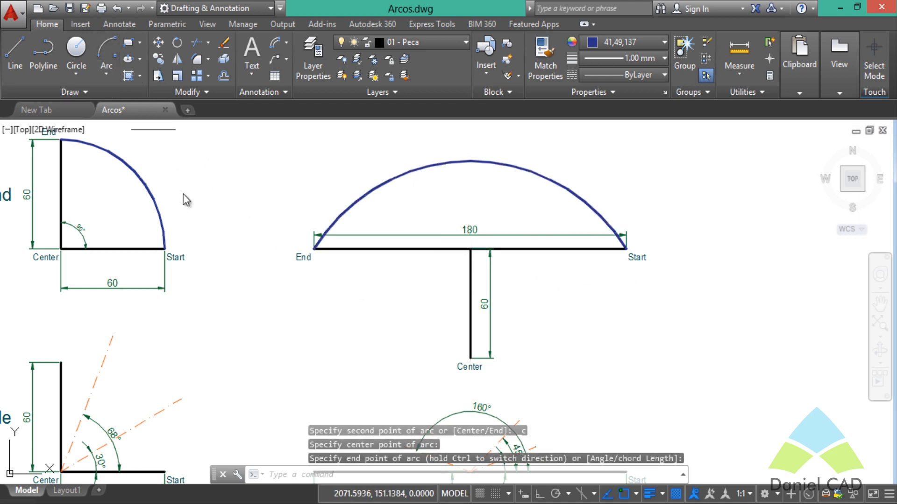
# Draw a second arc around the same center, starting at the End label and finishing at the Start label
pyautogui.press('Return')
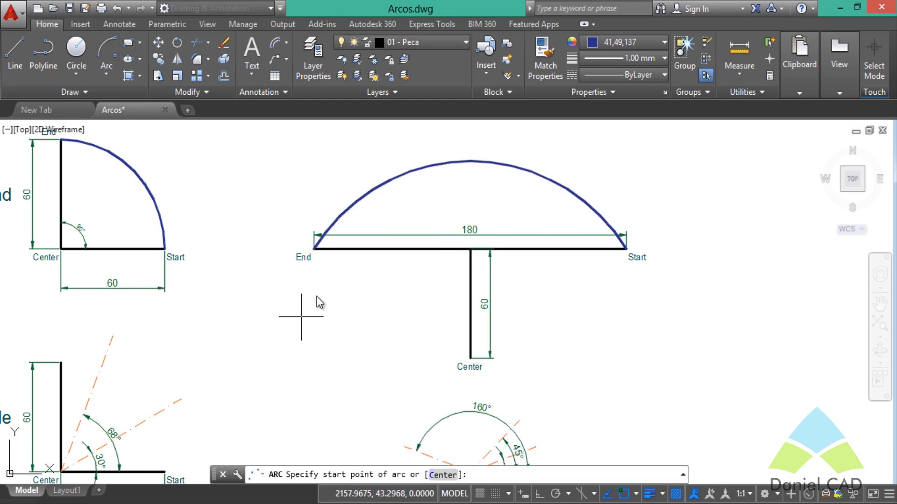
pyautogui.click(313, 250)
pyautogui.click(470, 359)
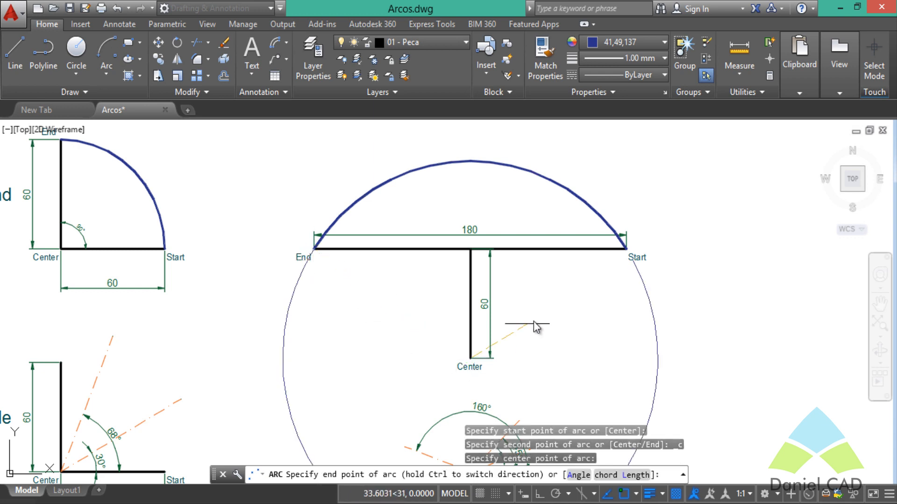
pyautogui.click(626, 249)
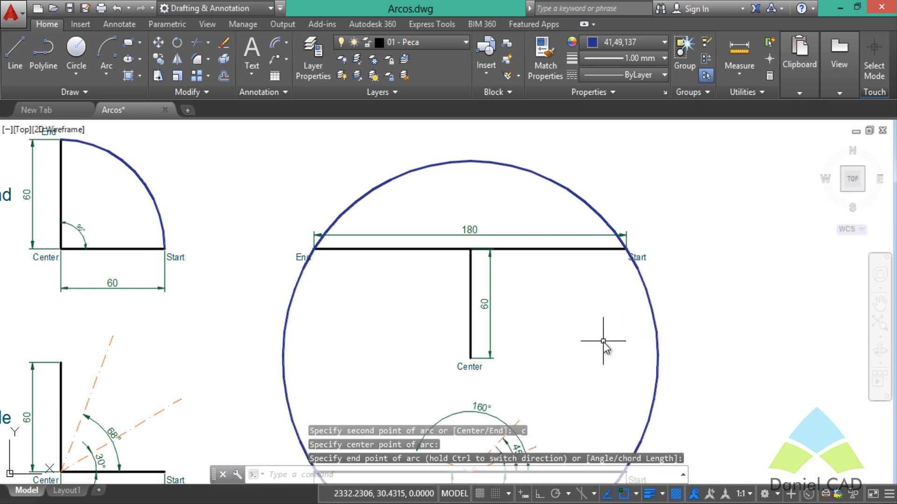
# Delete the upper arc above the 180 line, keeping the large lower arc
pyautogui.click(561, 192)
pyautogui.click(533, 161)
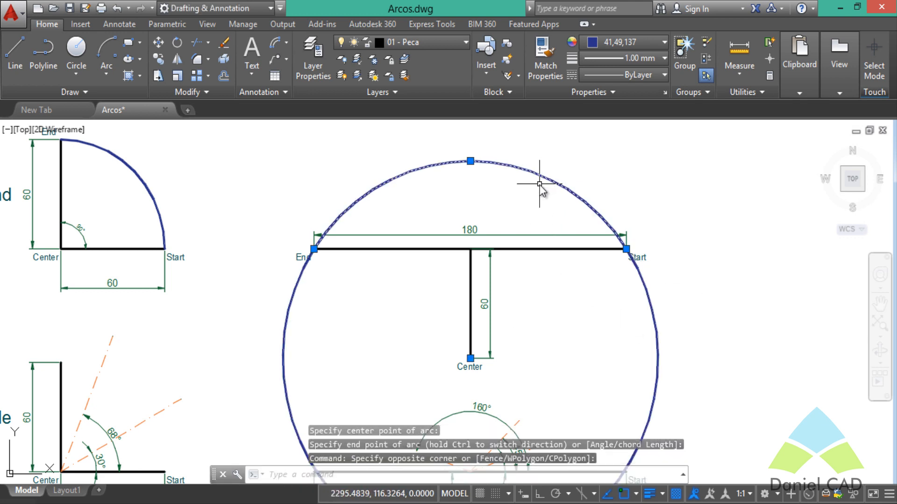
pyautogui.press('Delete')
pyautogui.moveTo(488, 312); pyautogui.dragTo(499, 265, button='middle')
pyautogui.moveTo(499, 297); pyautogui.dragTo(486, 242, button='middle')
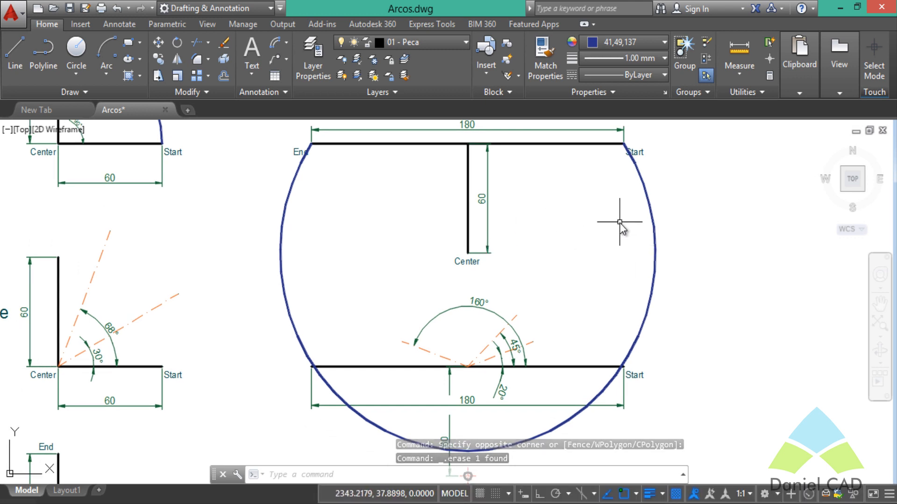
# Undo the deletion of the upper arc and the drawing of the large lower arc
pyautogui.hotkey('ctrl', 'z')
pyautogui.hotkey('ctrl', 'z')
pyautogui.hotkey('ctrl', 'z')
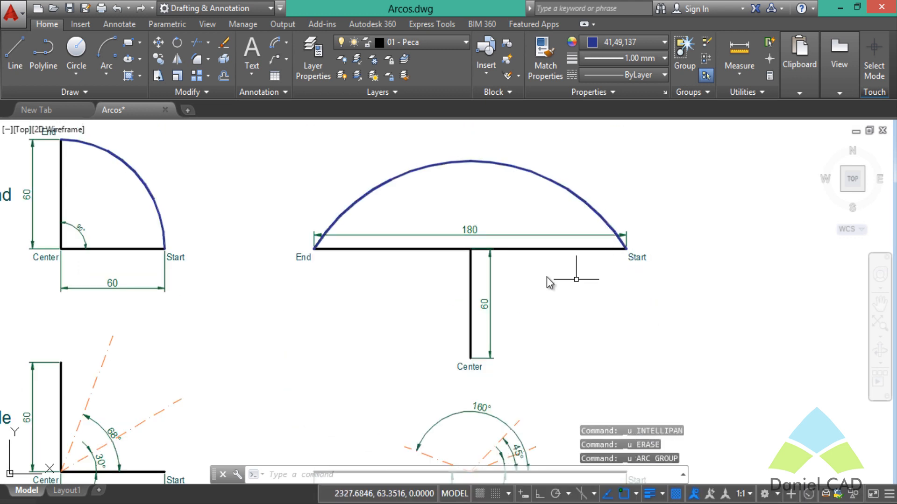
# Draw a Start, Center, Angle arc on the 60 by 60 figure from its Start label around its Center, with a 30° included angle
pyautogui.moveTo(475, 299)
pyautogui.mouseDown(button='middle')
pyautogui.moveTo(527, 339)
pyautogui.moveTo(568, 214)
pyautogui.mouseUp(button='middle')
pyautogui.scroll(2, 335, 352)
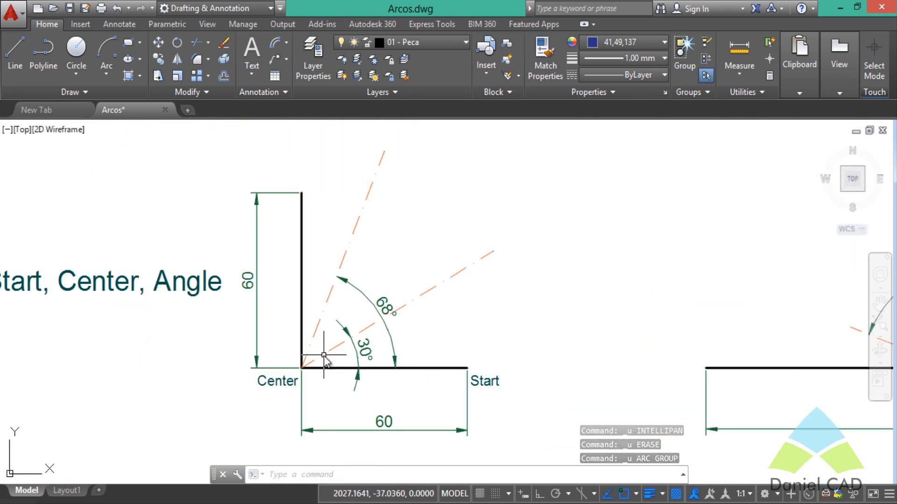
pyautogui.moveTo(441, 328)
pyautogui.mouseDown(button='middle')
pyautogui.moveTo(517, 337)
pyautogui.moveTo(529, 329)
pyautogui.mouseUp(button='middle')
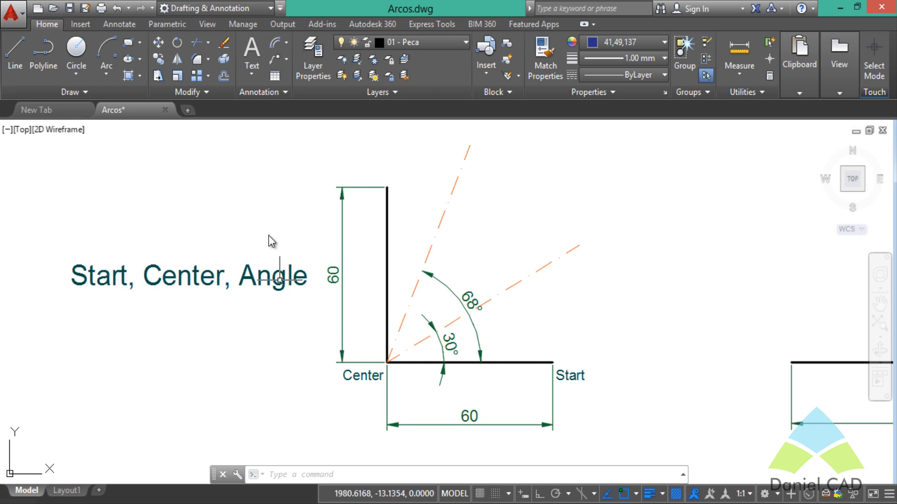
pyautogui.click(108, 77)
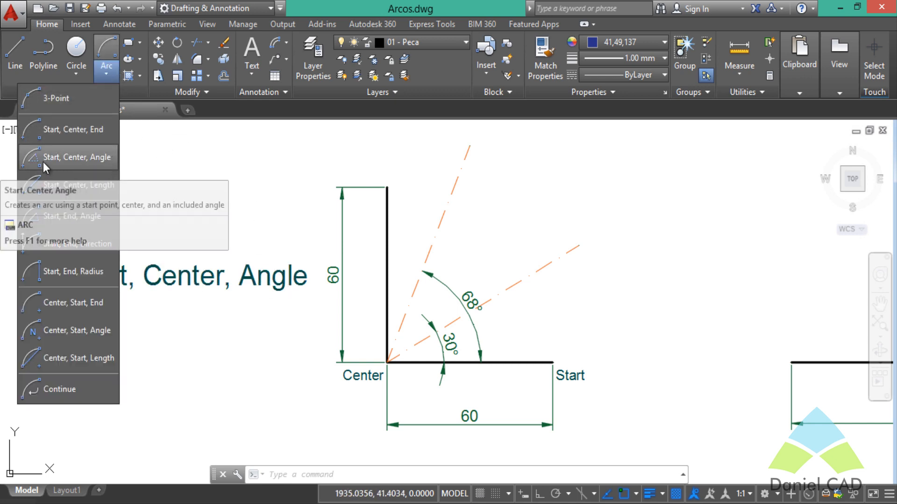
pyautogui.click(81, 157)
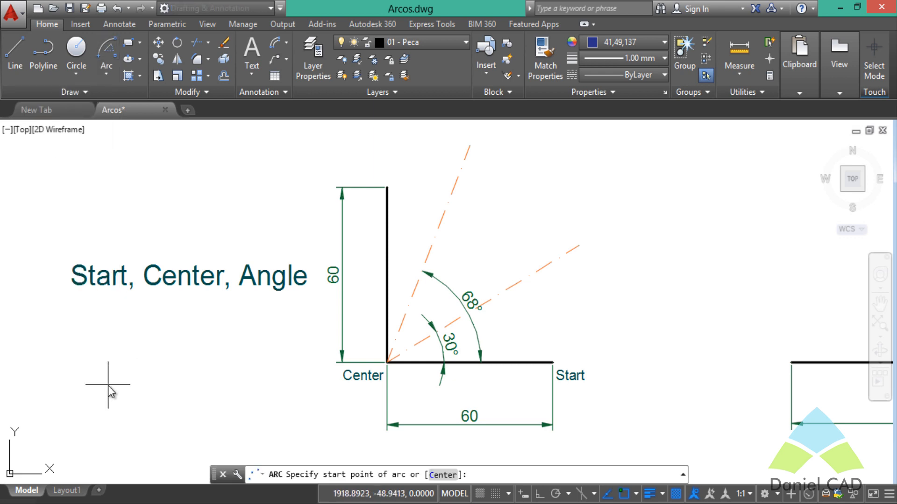
pyautogui.click(553, 363)
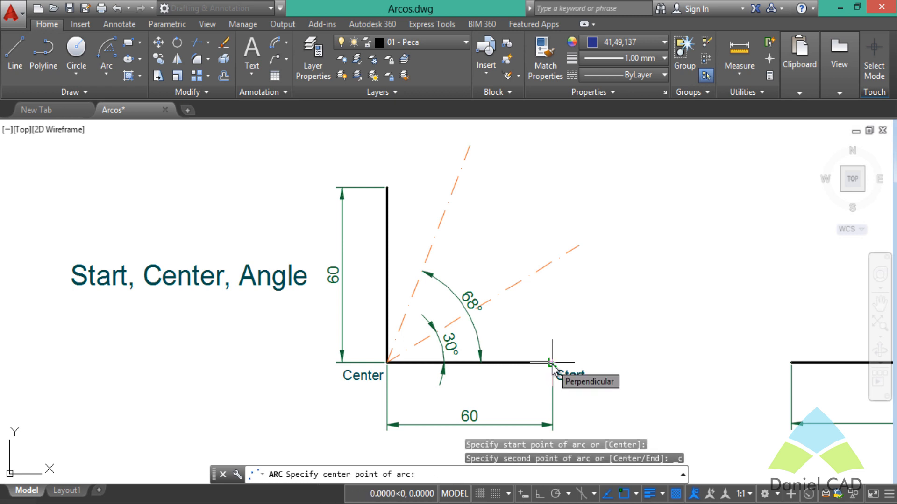
pyautogui.click(390, 362)
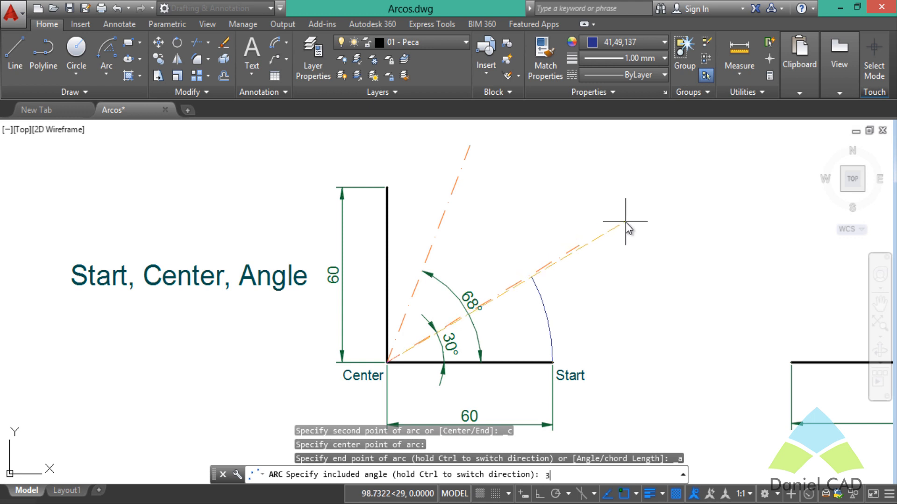
pyautogui.write('0')
pyautogui.press('Return')
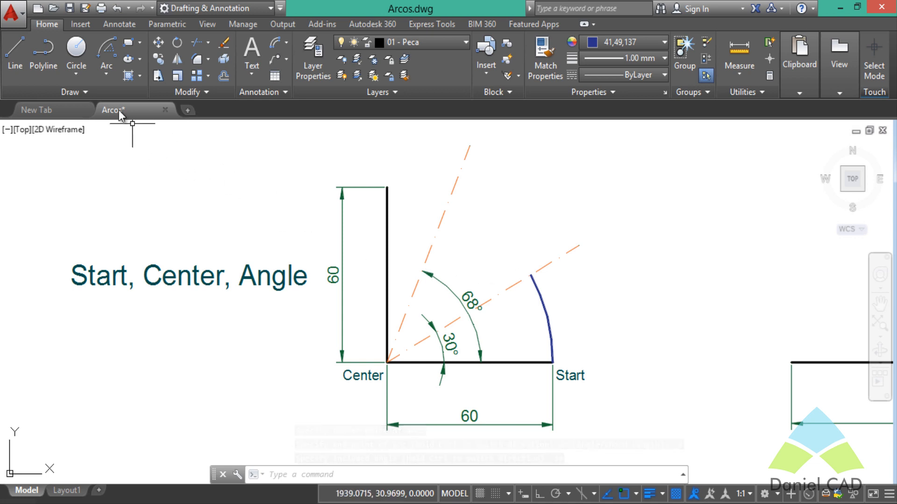
# Draw a second Start, Center, Angle arc from the same Start and Center points with a 68° included angle
pyautogui.click(102, 77)
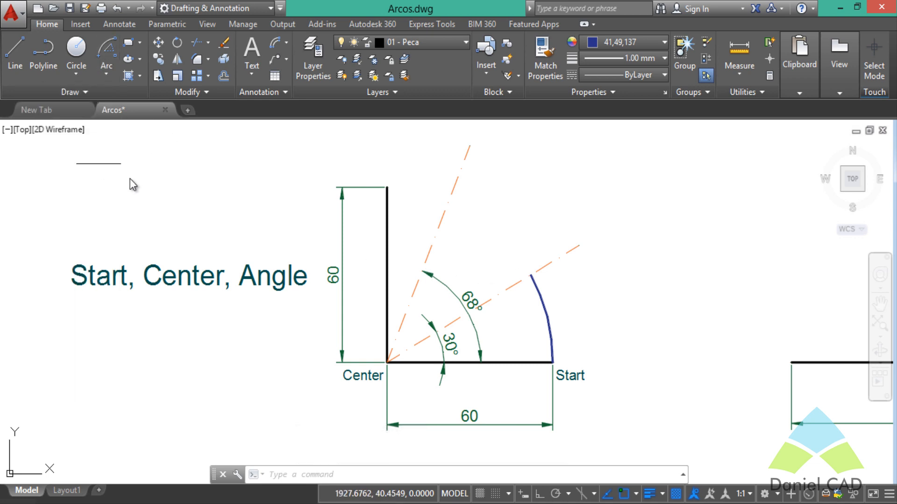
pyautogui.click(552, 363)
pyautogui.click(388, 362)
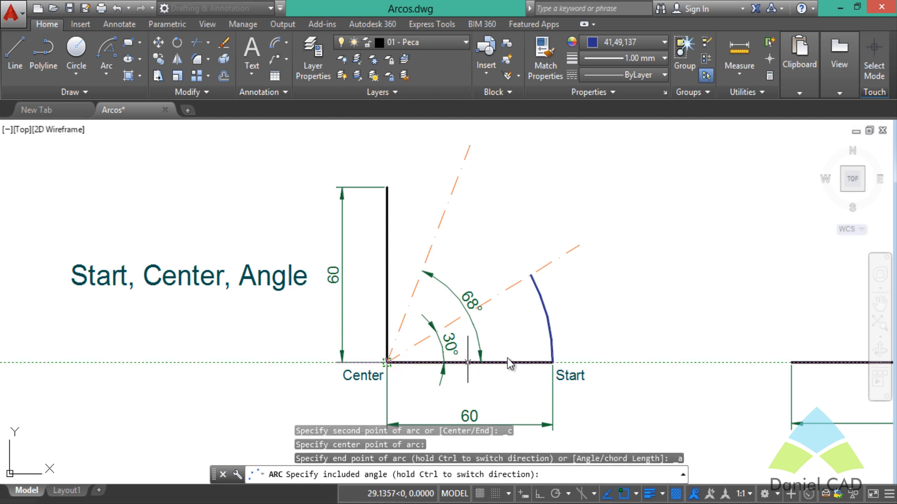
pyautogui.write('6')
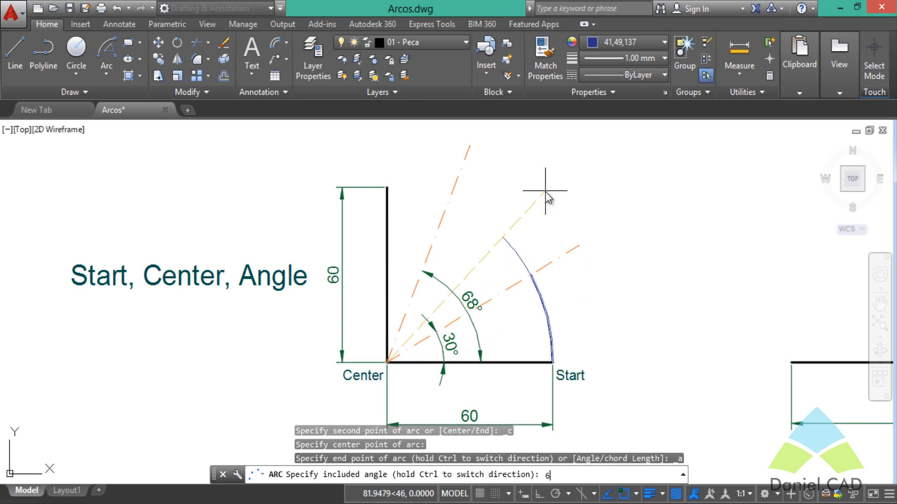
pyautogui.write('8')
pyautogui.press('Return')
pyautogui.press('Escape')
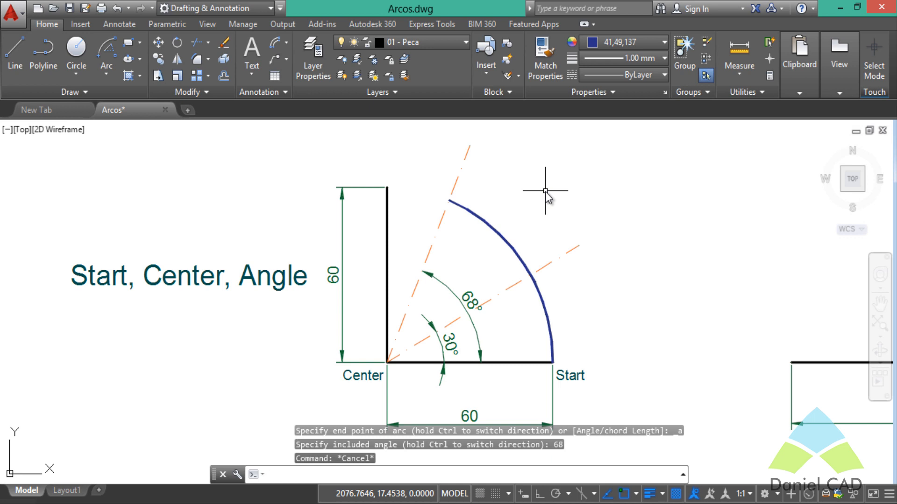
# On the 180 wide figure, draw a Start, Center, Angle arc from Start around the line's midpoint with a 45° included angle
pyautogui.moveTo(741, 320)
pyautogui.mouseDown(button='middle')
pyautogui.moveTo(476, 306)
pyautogui.moveTo(192, 274)
pyautogui.mouseUp(button='middle')
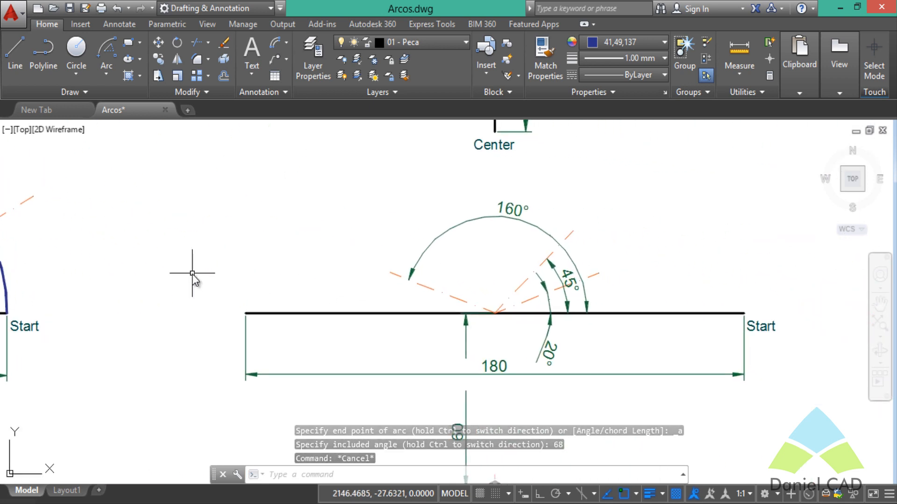
pyautogui.moveTo(214, 308)
pyautogui.mouseDown(button='middle')
pyautogui.moveTo(224, 293)
pyautogui.moveTo(212, 251)
pyautogui.mouseUp(button='middle')
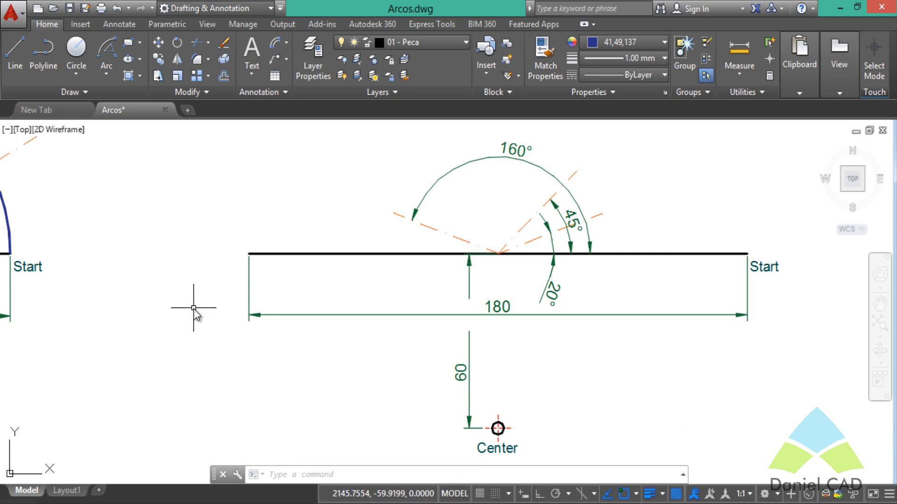
pyautogui.scroll(1, 187, 299)
pyautogui.scroll(-1, 166, 229)
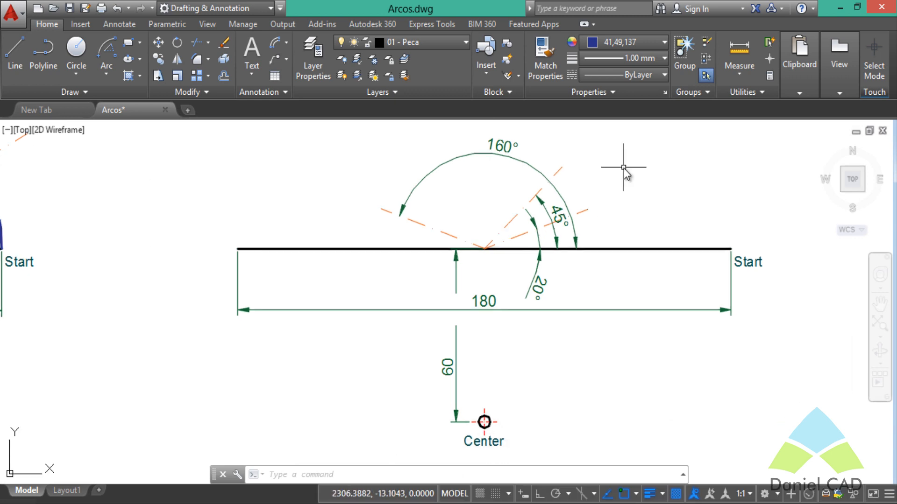
pyautogui.click(114, 46)
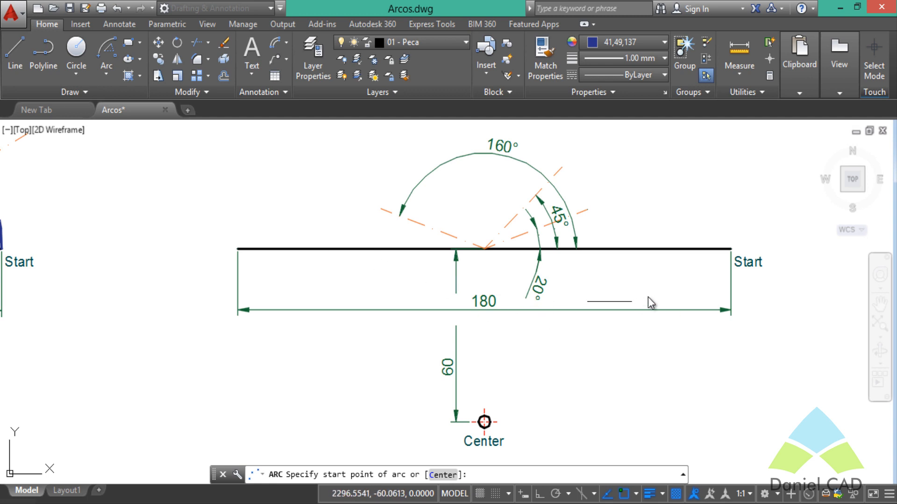
pyautogui.click(731, 249)
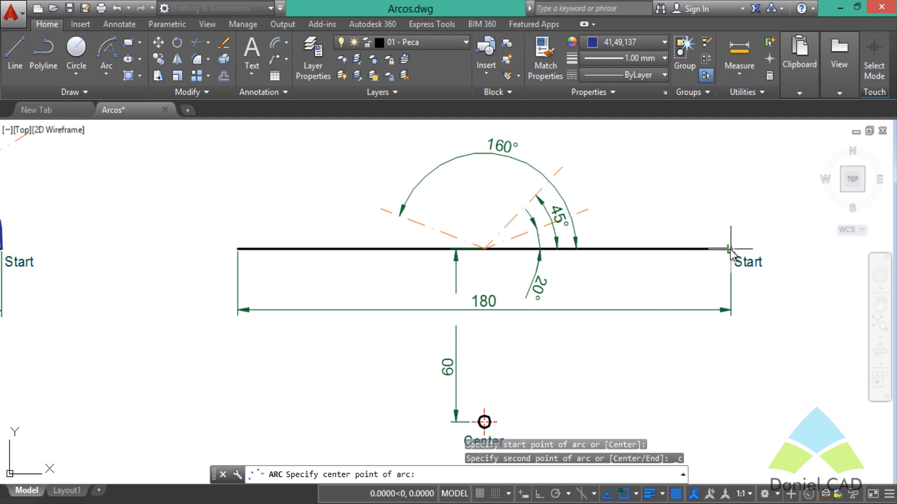
pyautogui.click(484, 252)
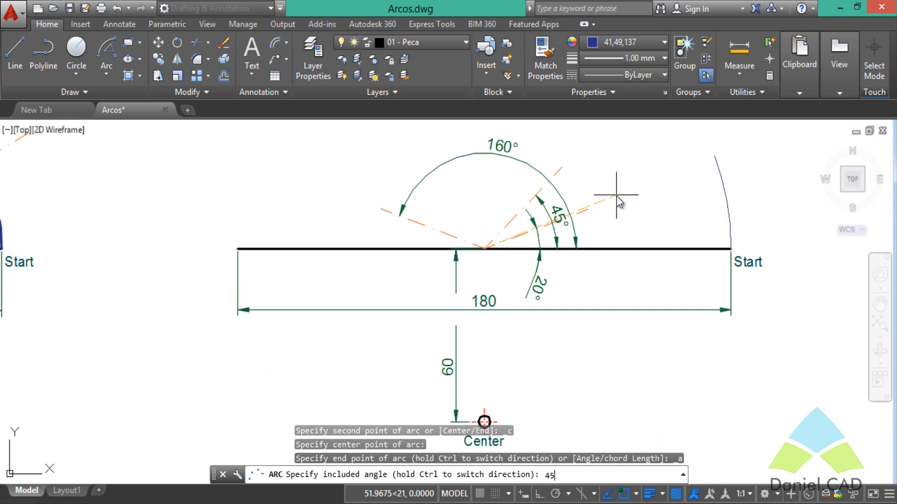
pyautogui.write('45')
pyautogui.press('Return')
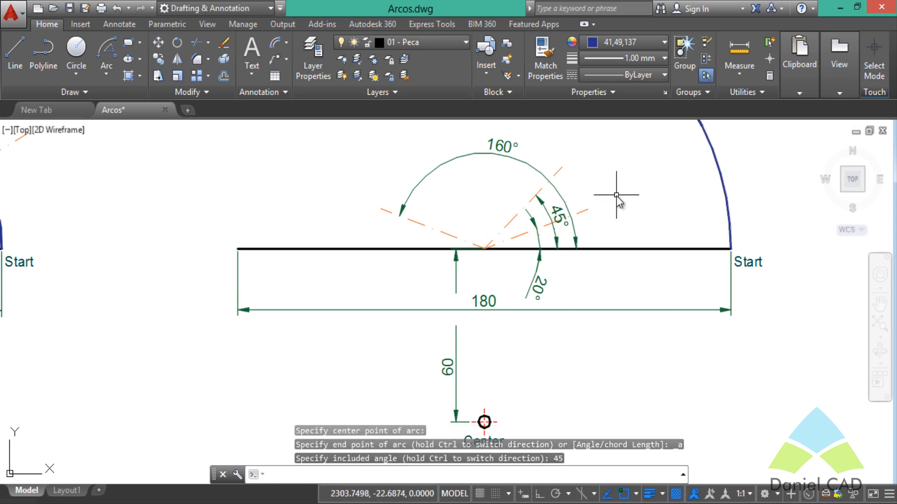
pyautogui.moveTo(616, 196); pyautogui.dragTo(518, 342, button='middle')
pyautogui.click(565, 208)
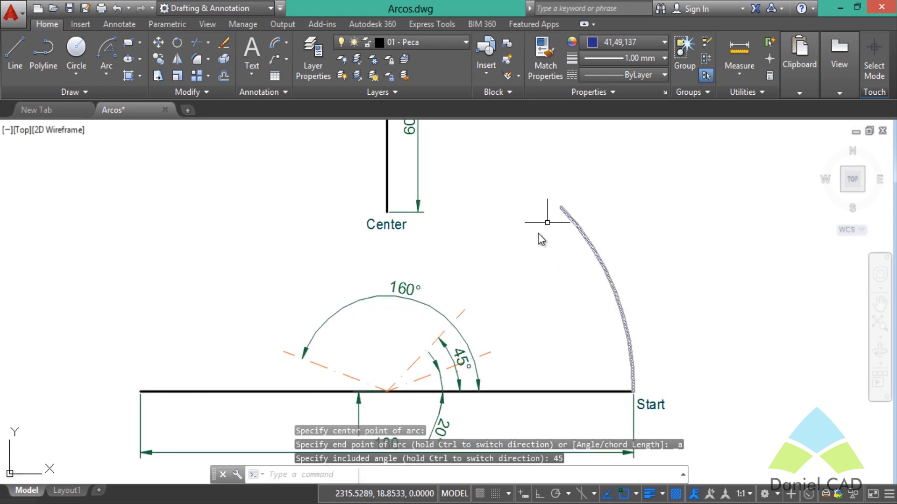
pyautogui.press('Escape')
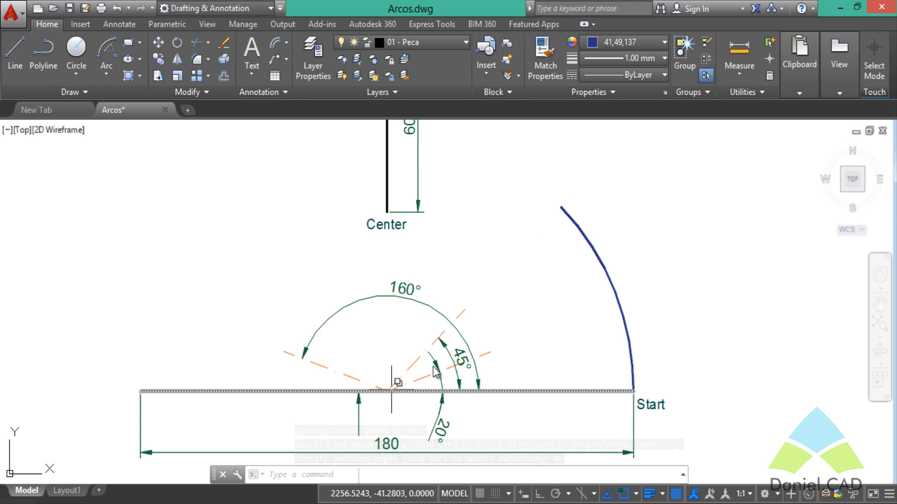
# Extend the dashed 45° reference line up to the new arc on the 180 wide figure
pyautogui.scroll(-2, 466, 338)
pyautogui.moveTo(471, 334); pyautogui.dragTo(487, 244, button='middle')
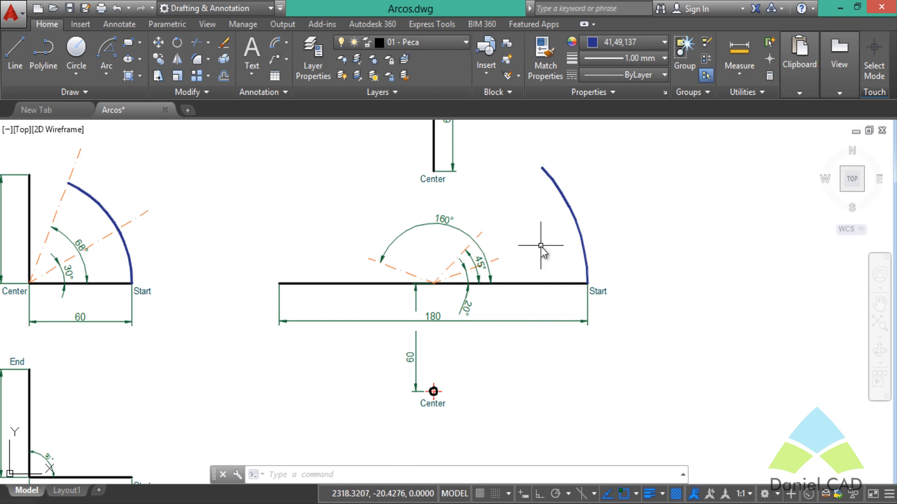
pyautogui.write('ex')
pyautogui.press('Return')
pyautogui.click(617, 191)
pyautogui.click(582, 163)
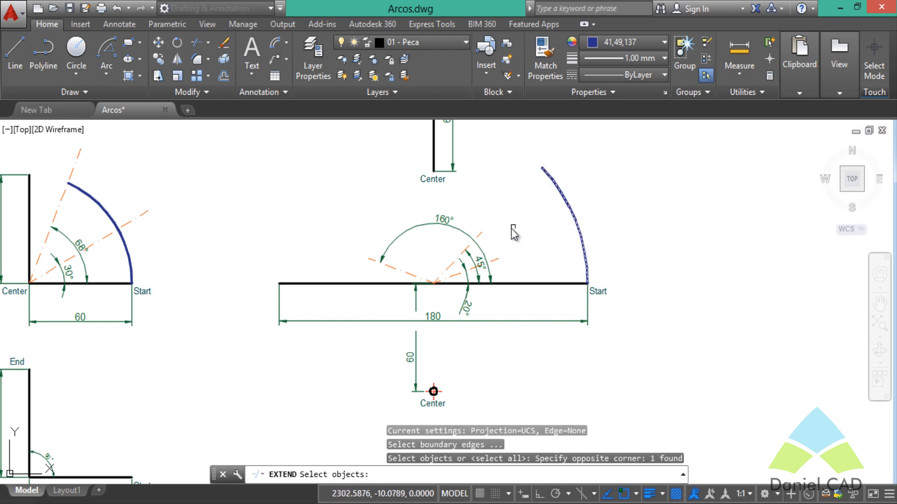
pyautogui.click(481, 237)
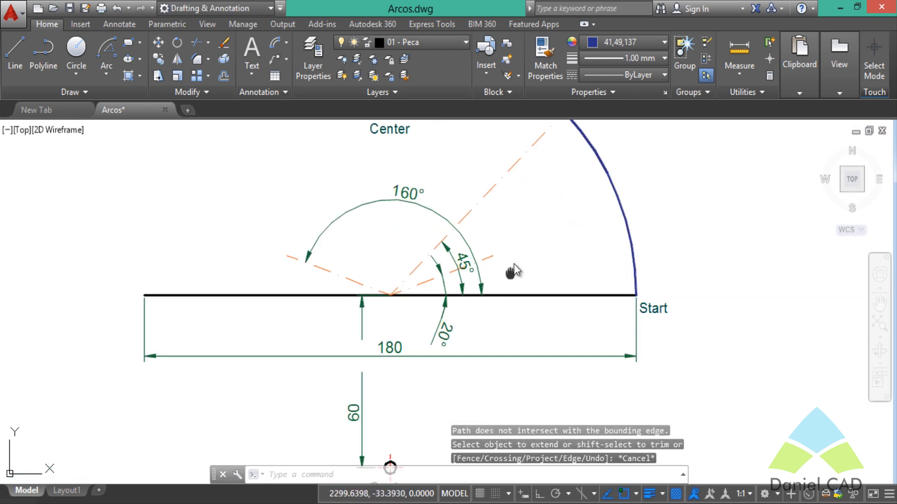
# Draw another Start, Center, Angle arc from the same Start point, centered on the small circle labelled Center, with a 45° included angle
pyautogui.moveTo(514, 271)
pyautogui.mouseDown(button='middle')
pyautogui.moveTo(534, 213)
pyautogui.moveTo(527, 212)
pyautogui.mouseUp(button='middle')
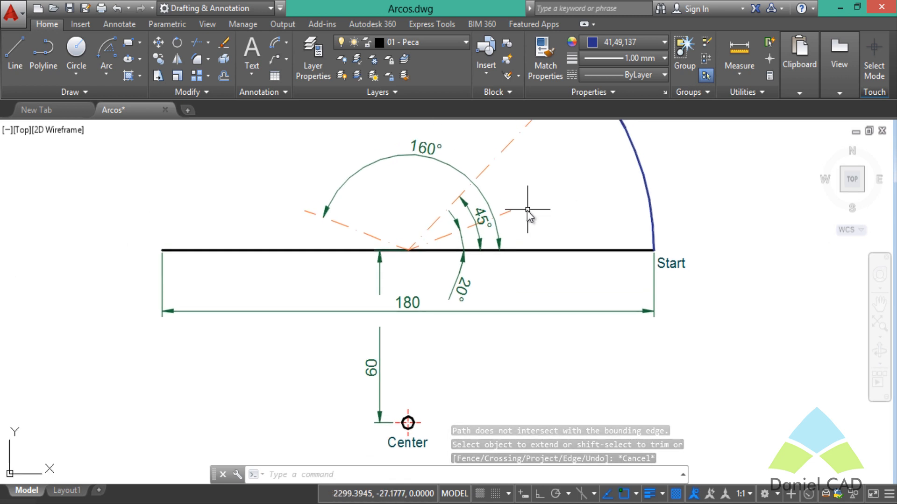
pyautogui.scroll(-2, 400, 383)
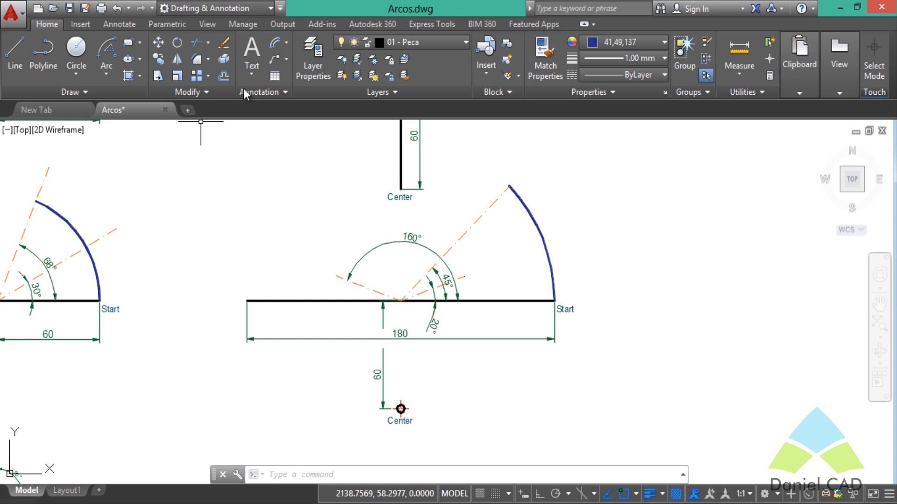
pyautogui.click(107, 49)
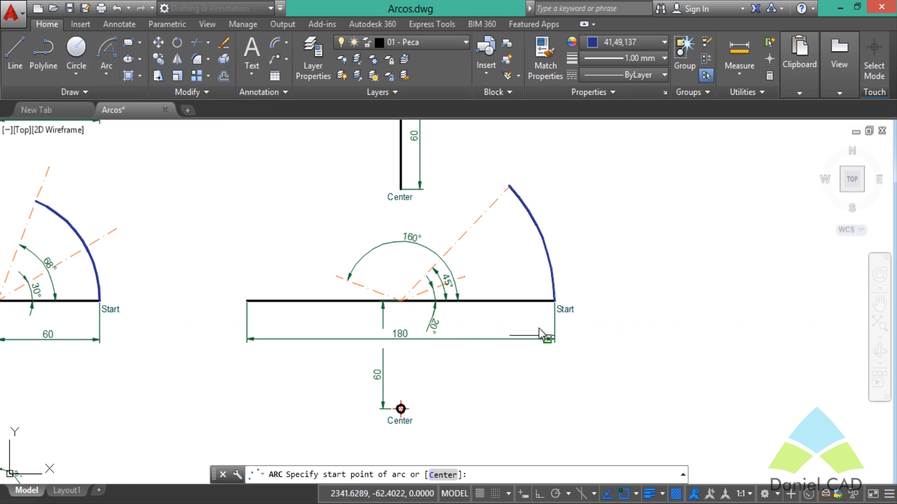
pyautogui.click(558, 302)
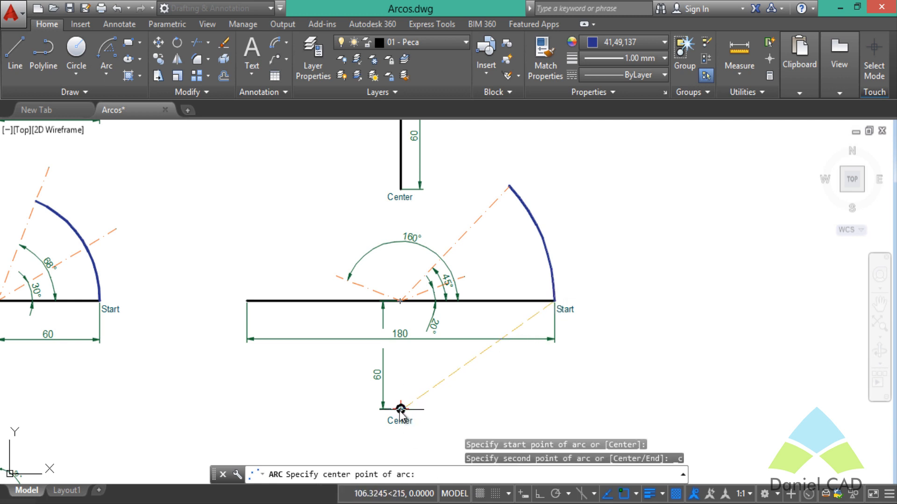
pyautogui.click(400, 409)
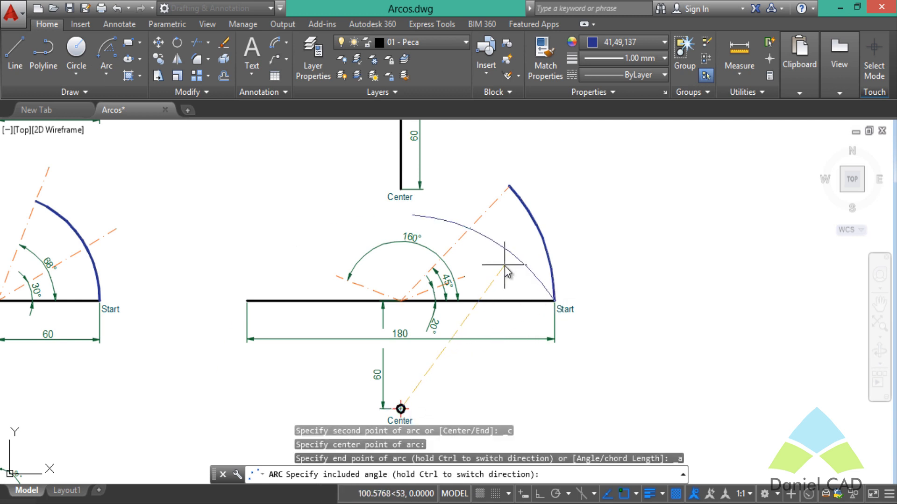
pyautogui.write('45')
pyautogui.press('Return')
pyautogui.press('Escape')
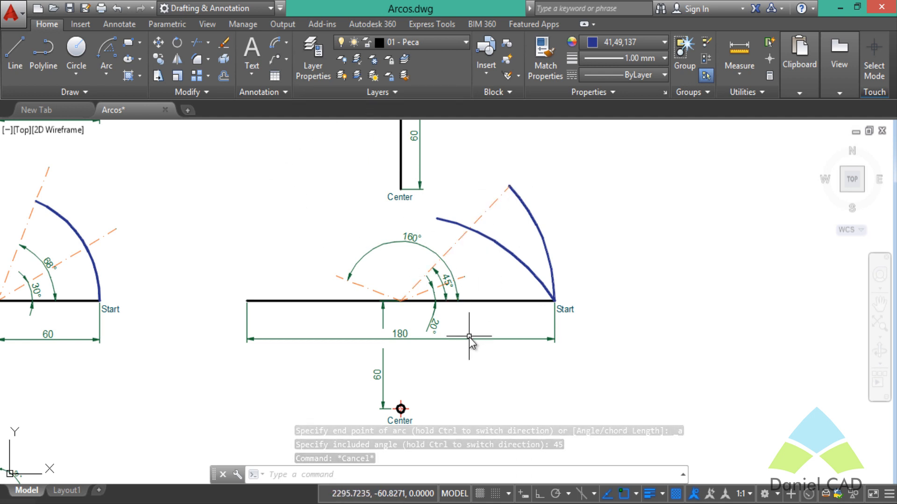
# Draw connected lines from the upper end of the latest arc to the Center circle and on to the Start point
pyautogui.write('l')
pyautogui.press('Return')
pyautogui.click(437, 229)
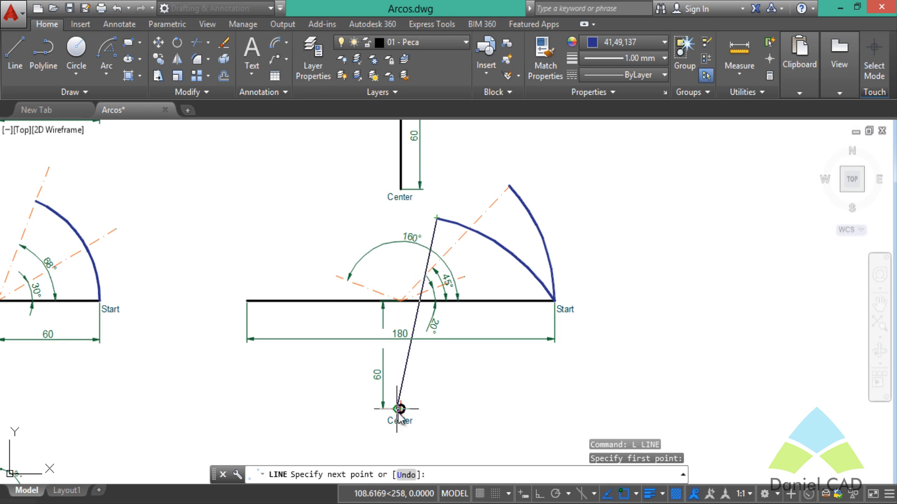
pyautogui.scroll(8, 400, 410)
pyautogui.click(407, 397)
pyautogui.scroll(-8, 409, 397)
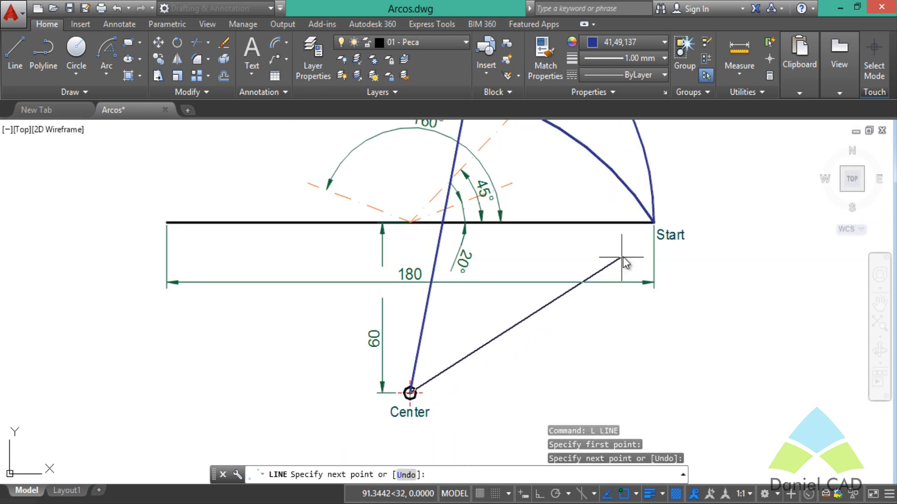
pyautogui.click(651, 226)
pyautogui.press('Escape')
# Add an angular dimension between the two lines meeting at the Center circle, placing it close to that vertex
pyautogui.scroll(-4, 638, 256)
pyautogui.scroll(2, 547, 323)
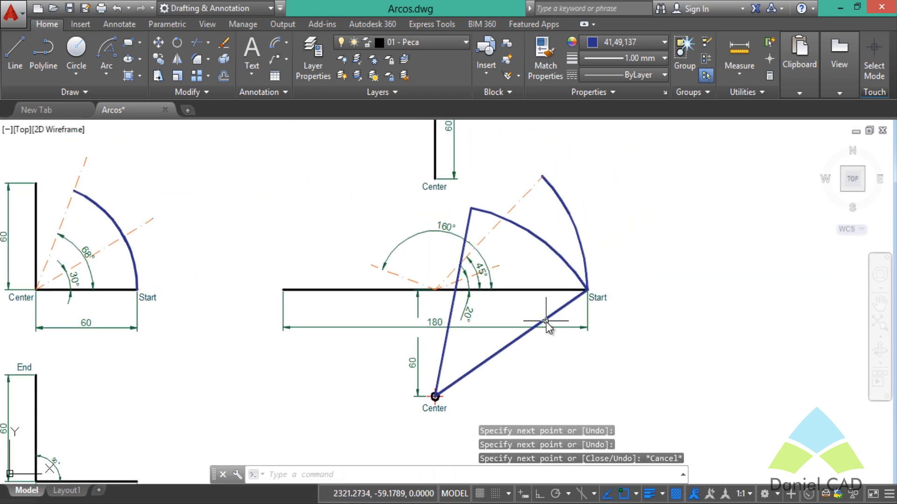
pyautogui.scroll(2, 489, 352)
pyautogui.write('dan')
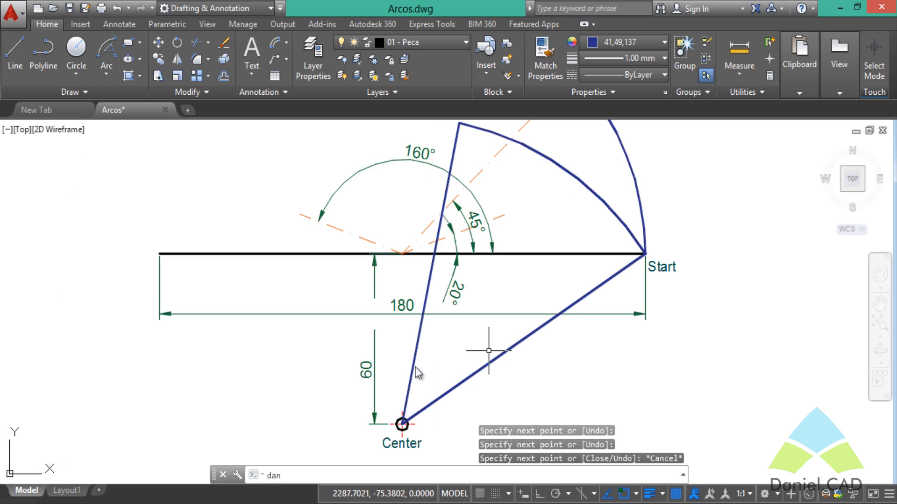
pyautogui.press('Return')
pyautogui.click(409, 367)
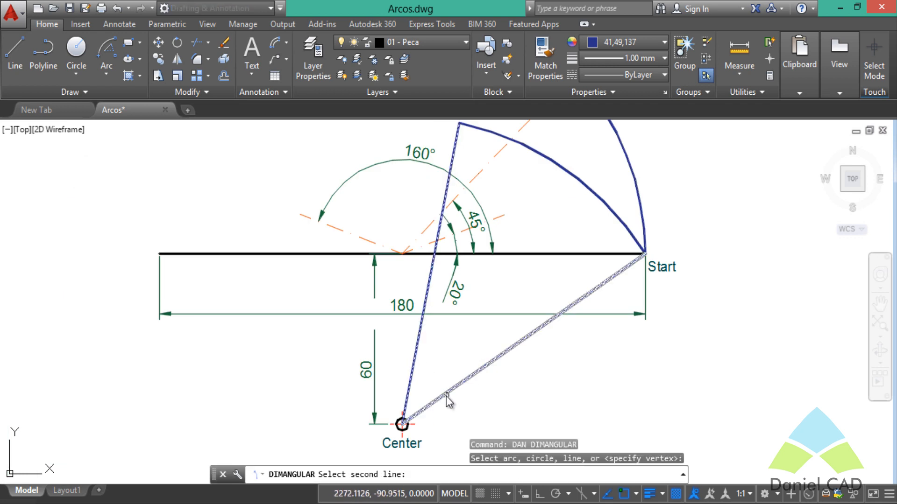
pyautogui.click(445, 394)
pyautogui.click(443, 375)
pyautogui.scroll(5, 487, 395)
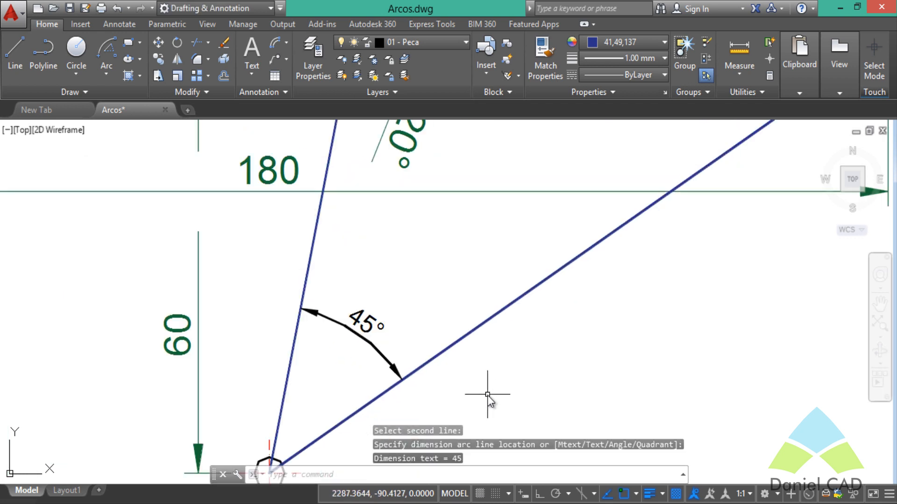
# Draw a Start, Center, Length arc from the Start point of the Start, End, Angle figure, centered on its corner, with chord length 30
pyautogui.scroll(-6, 488, 394)
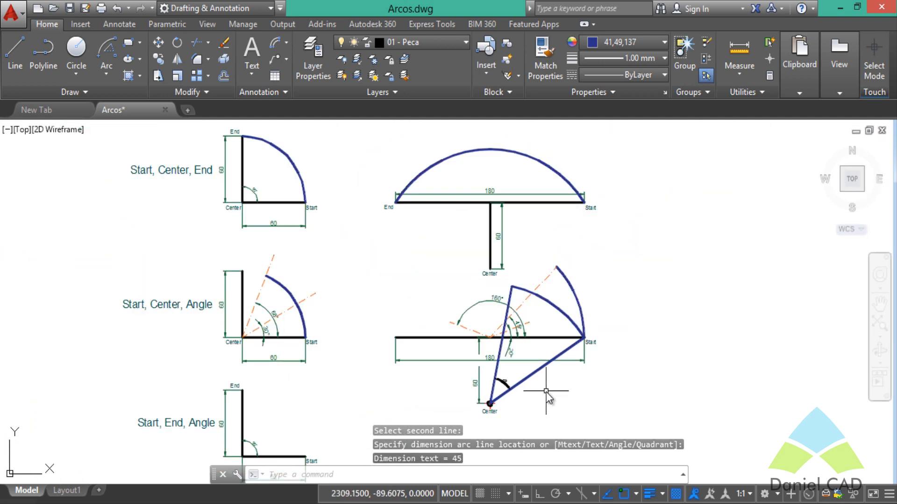
pyautogui.scroll(2, 545, 367)
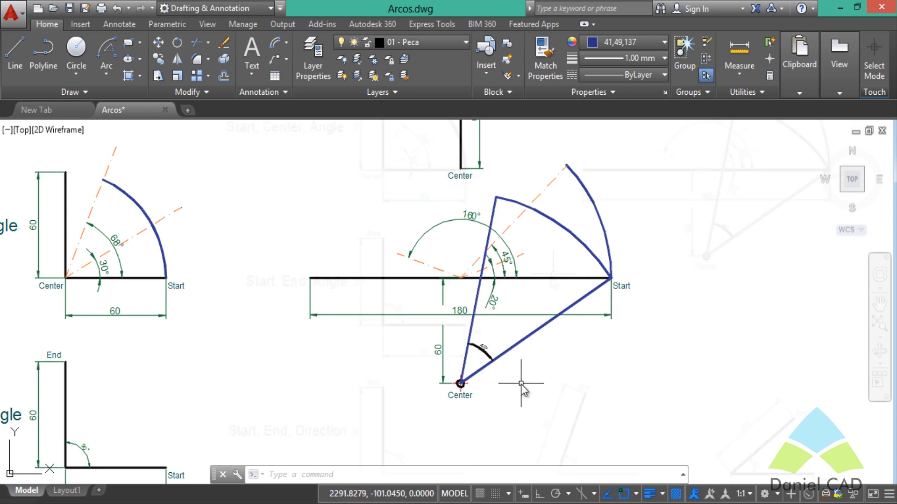
pyautogui.scroll(-3, 521, 383)
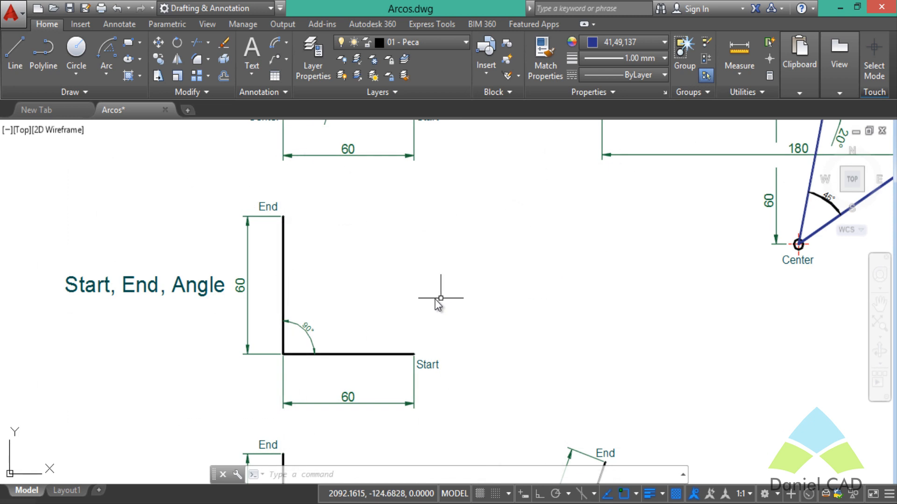
pyautogui.moveTo(435, 300); pyautogui.dragTo(488, 290, button='middle')
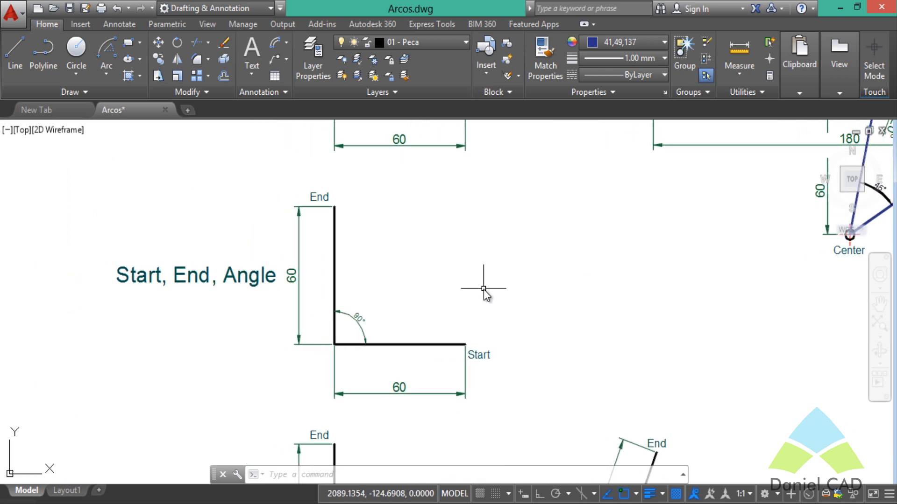
pyautogui.click(104, 76)
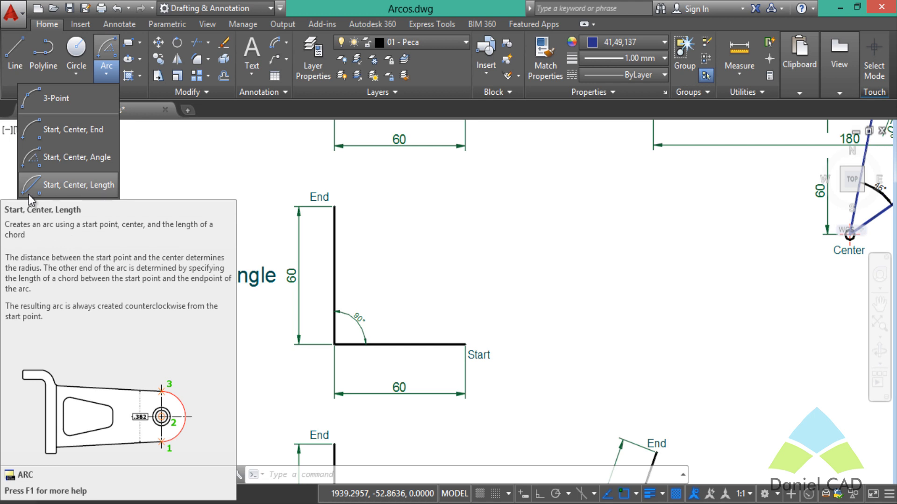
pyautogui.click(59, 186)
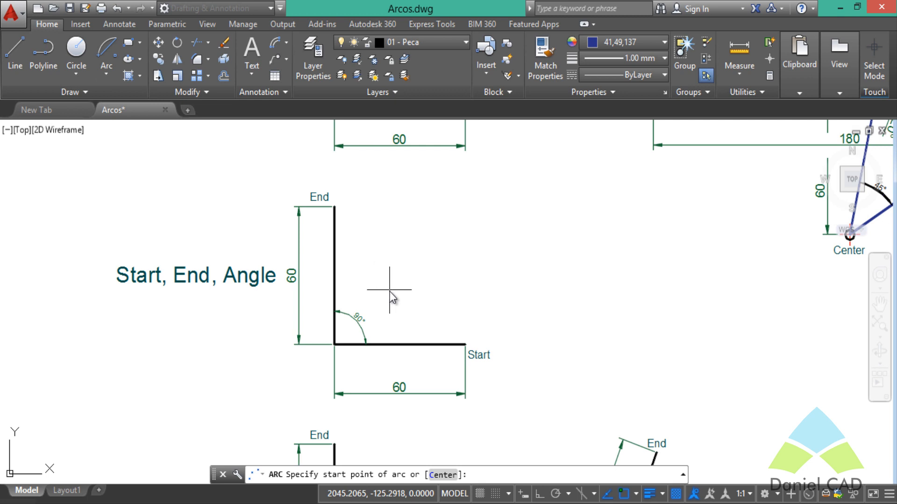
pyautogui.click(466, 348)
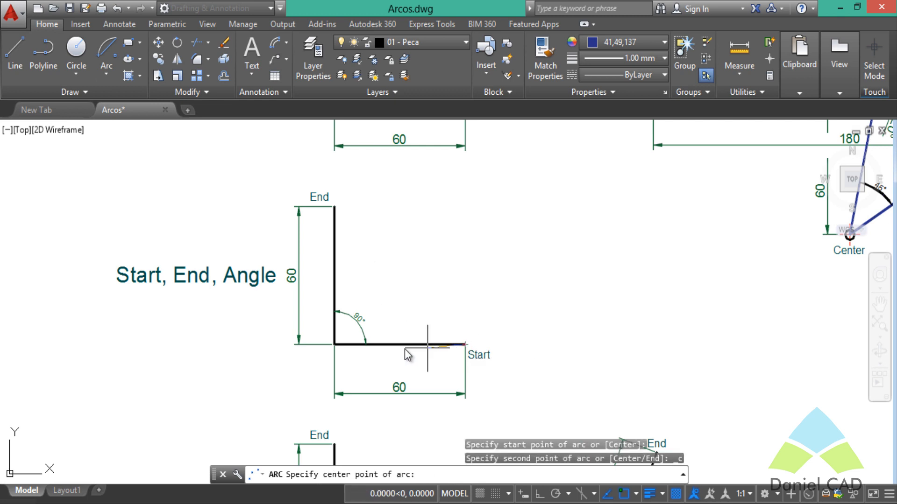
pyautogui.click(334, 345)
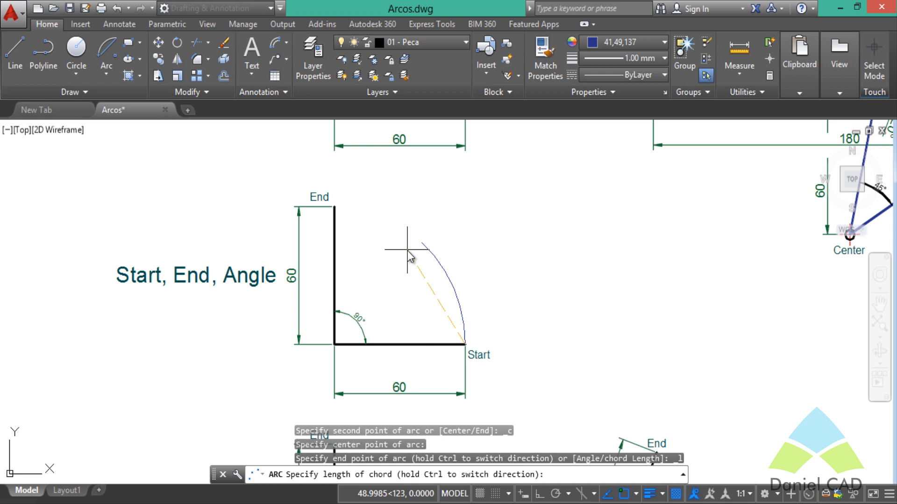
pyautogui.moveTo(408, 251)
pyautogui.mouseDown(button='middle')
pyautogui.moveTo(422, 265)
pyautogui.moveTo(451, 268)
pyautogui.mouseUp(button='middle')
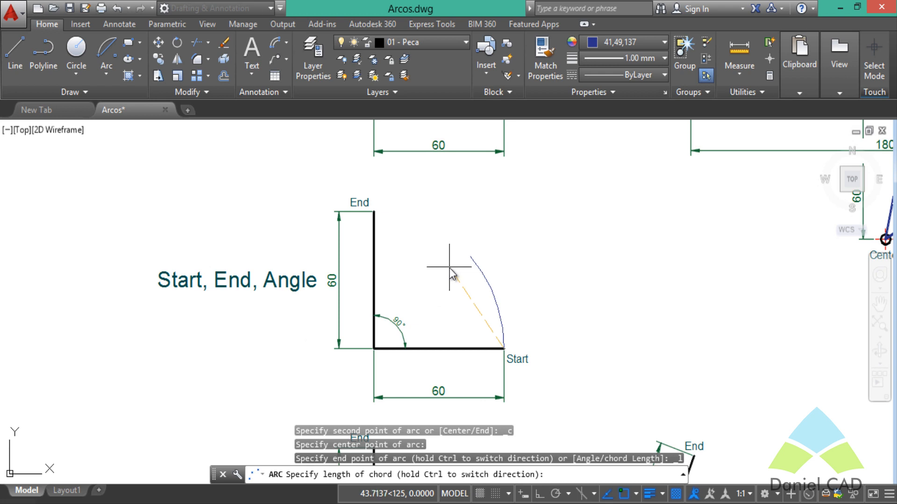
pyautogui.press('Return')
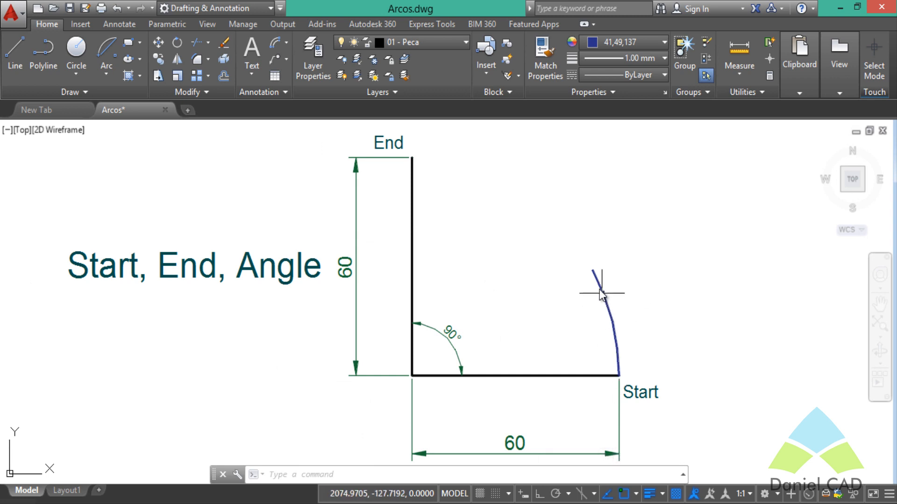
# Draw a chord line from the upper end of the short arc to the Start point
pyautogui.write('l')
pyautogui.press('Return')
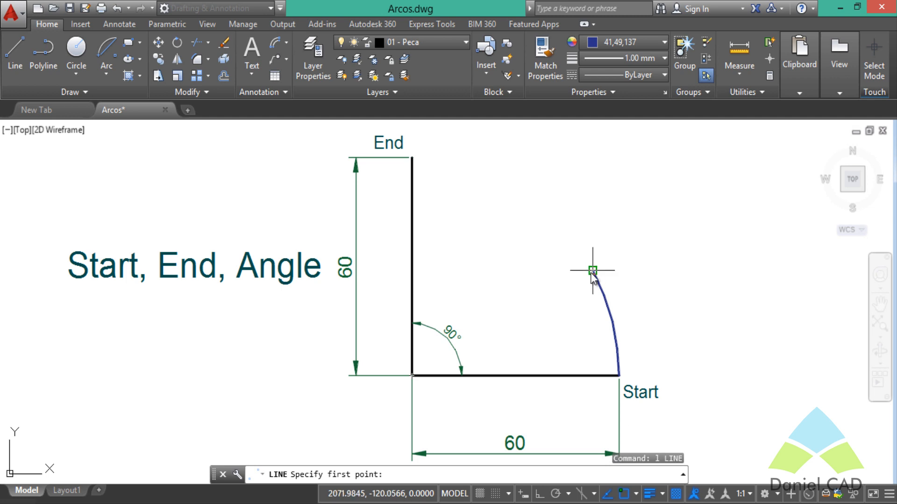
pyautogui.click(593, 270)
pyautogui.press('Escape')
pyautogui.scroll(2, 643, 365)
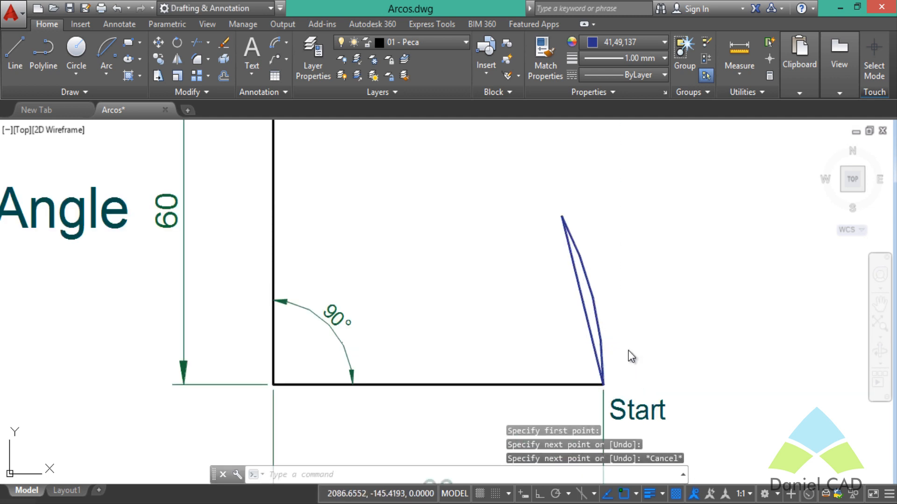
# Add an aligned dimension to the short arc's chord line, placed on its inner side
pyautogui.click(286, 42)
pyautogui.click(271, 99)
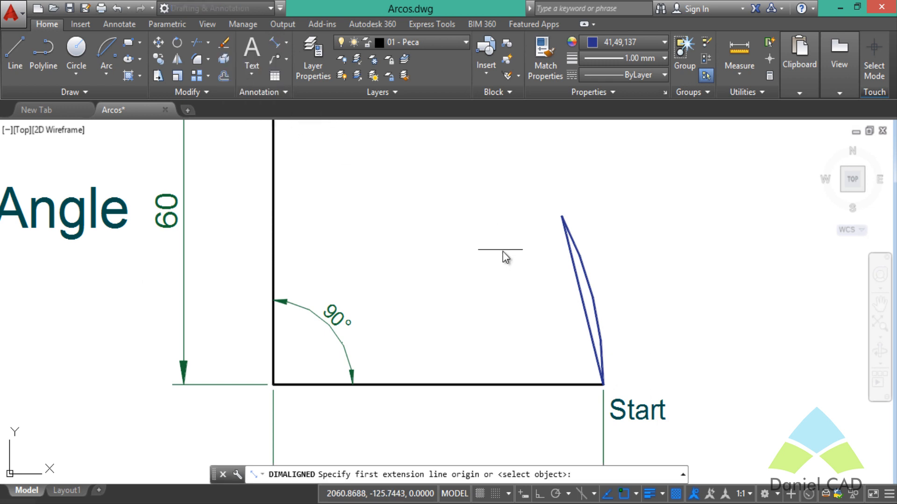
pyautogui.press('Return')
pyautogui.click(560, 267)
pyautogui.click(538, 278)
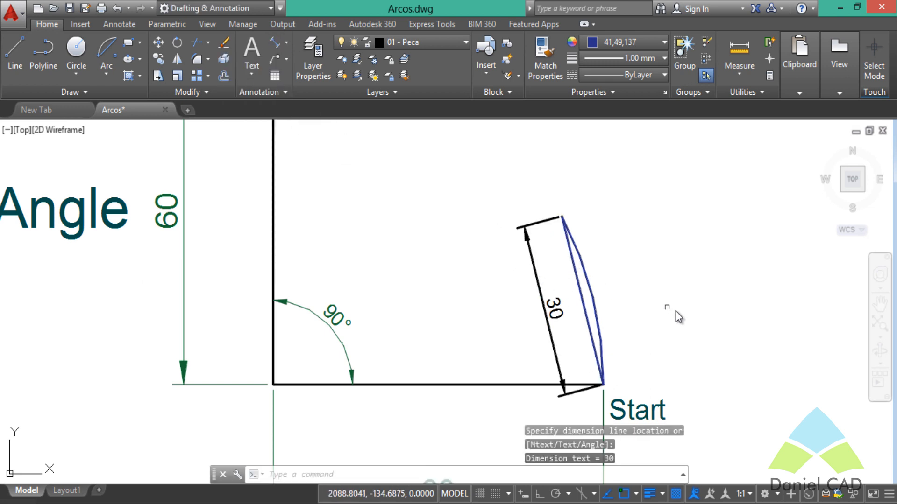
# Add an arc length dimension to the short arc, placed just outside it
pyautogui.click(286, 42)
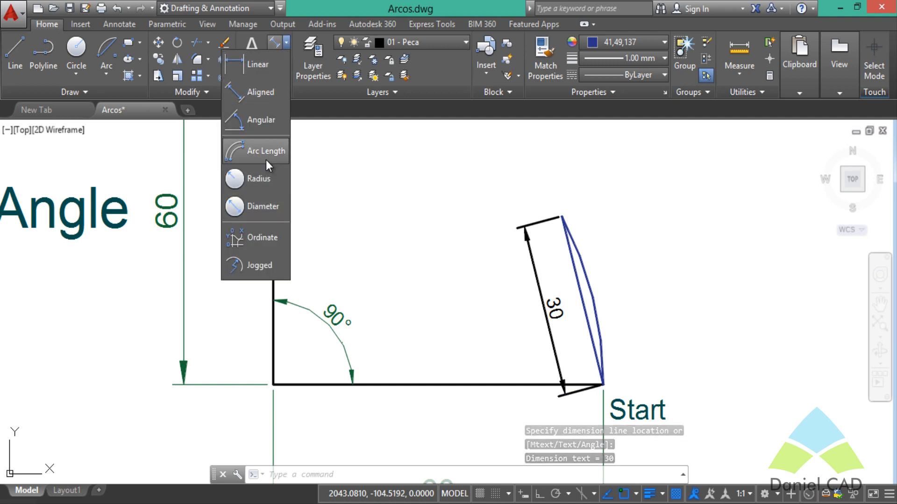
pyautogui.click(265, 159)
pyautogui.click(584, 273)
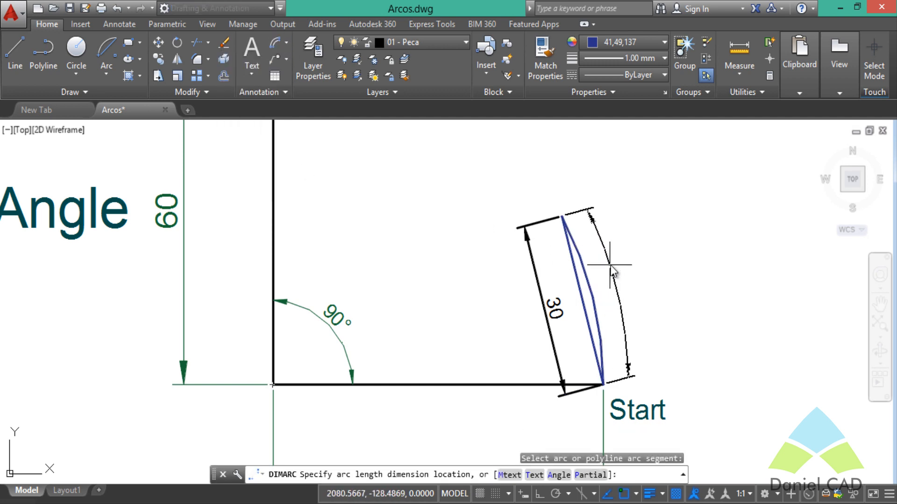
pyautogui.click(609, 265)
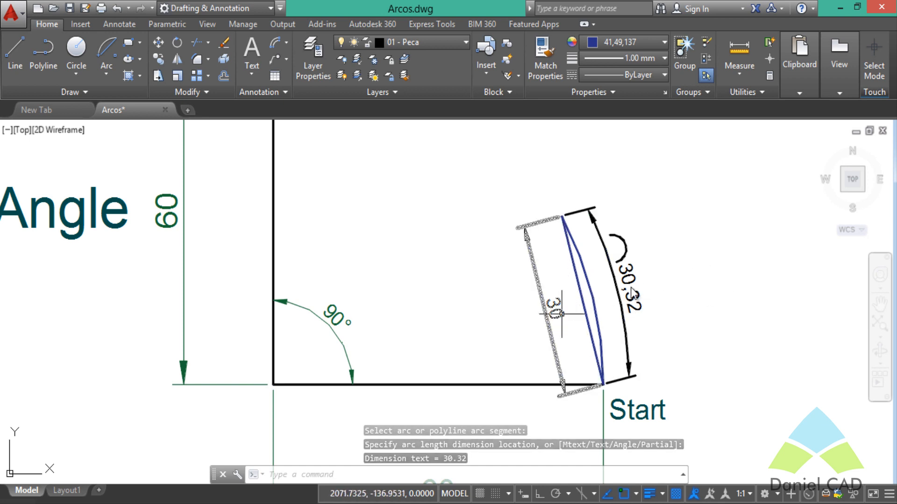
# Erase the short arc, its chord line and both of their dimensions
pyautogui.click(644, 267)
pyautogui.click(487, 290)
pyautogui.press('Delete')
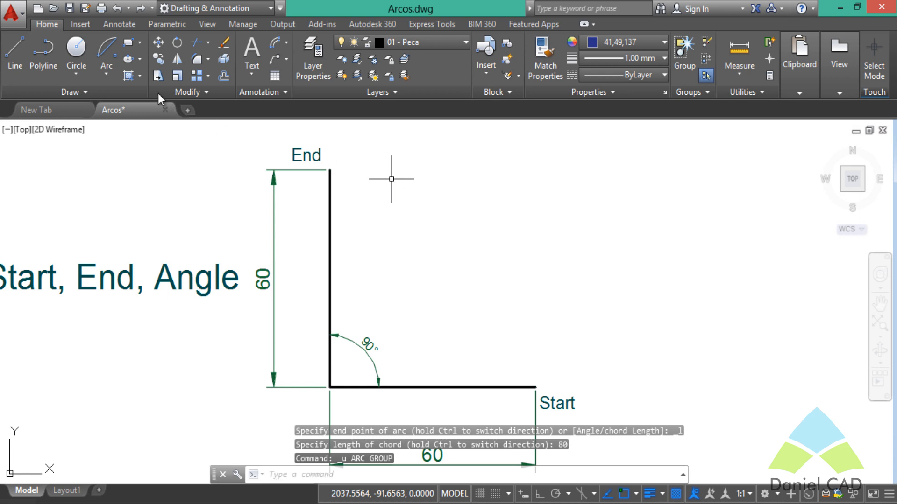
# Draw a Start, Center, Length arc from the Start point, centered on the figure's corner, with a chord length of 80
pyautogui.click(111, 49)
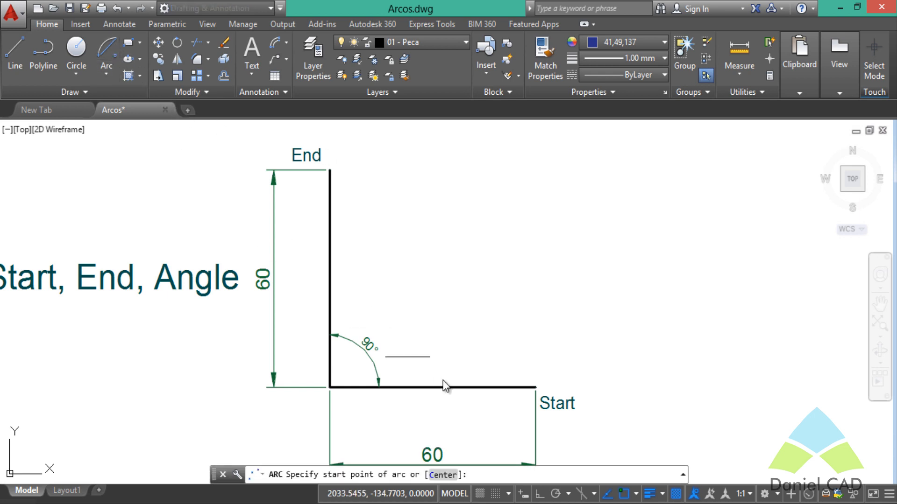
pyautogui.click(532, 387)
pyautogui.click(330, 387)
pyautogui.write('8')
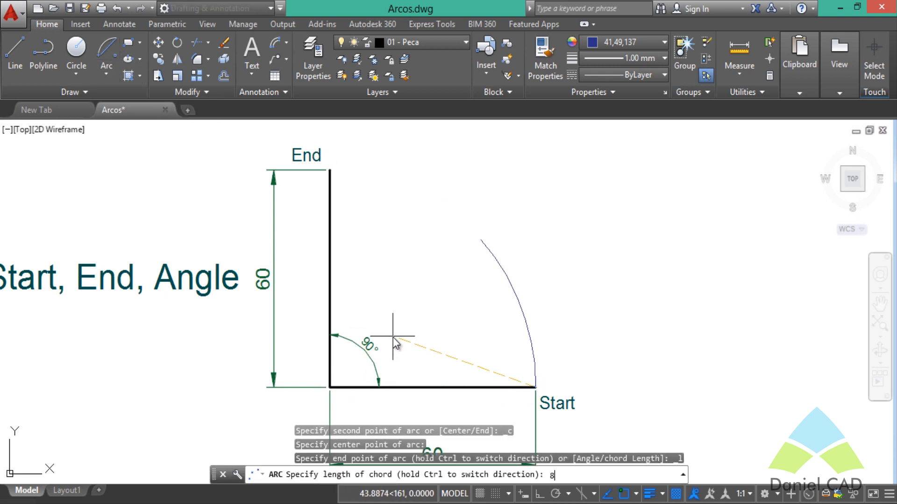
pyautogui.write('0')
pyautogui.press('Return')
# Draw a line from the upper end of the 80 chord arc to the Start point
pyautogui.write('L')
pyautogui.press('Return')
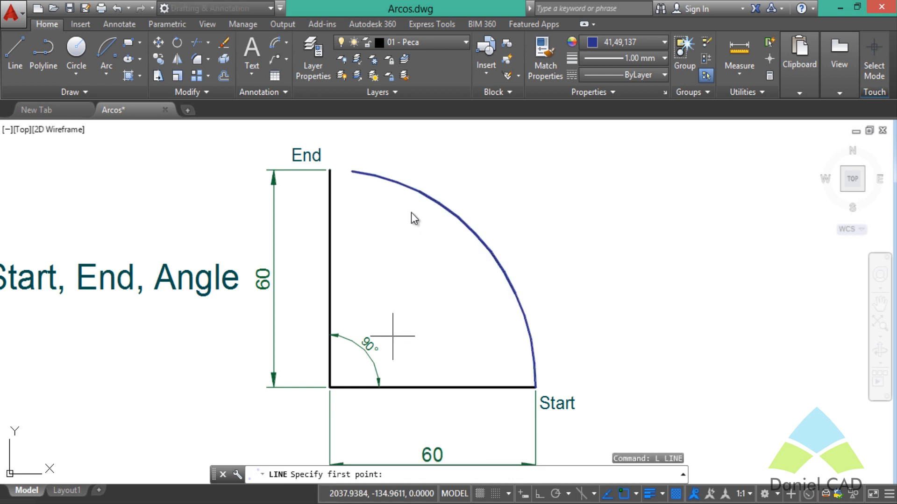
pyautogui.click(352, 172)
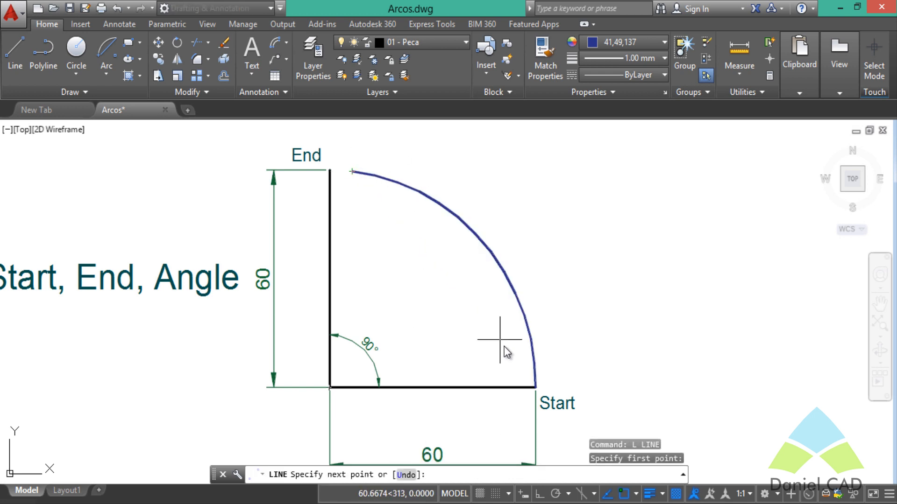
pyautogui.click(534, 387)
pyautogui.press('Escape')
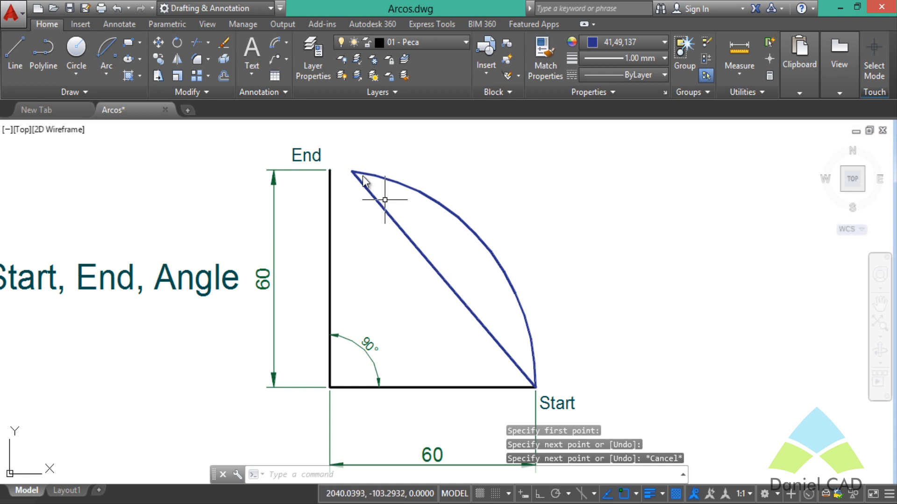
# Add an aligned dimension to the larger arc's chord line, placed on the side facing the corner
pyautogui.click(284, 44)
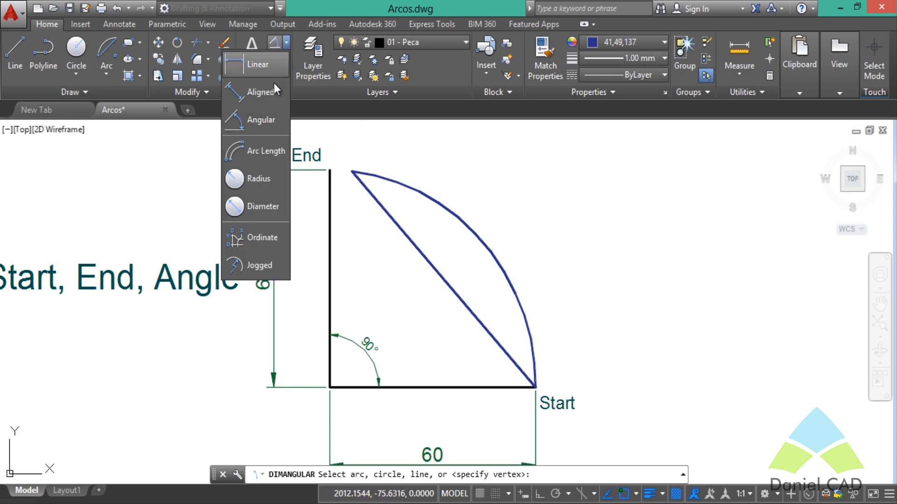
pyautogui.click(268, 90)
pyautogui.click(411, 243)
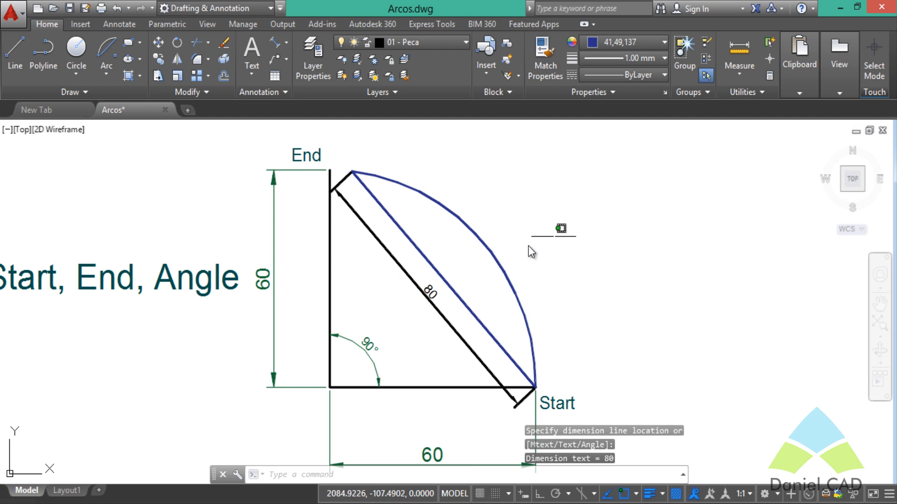
# Erase the larger arc together with its chord line and aligned dimension
pyautogui.click(554, 237)
pyautogui.click(397, 309)
pyautogui.press('Delete')
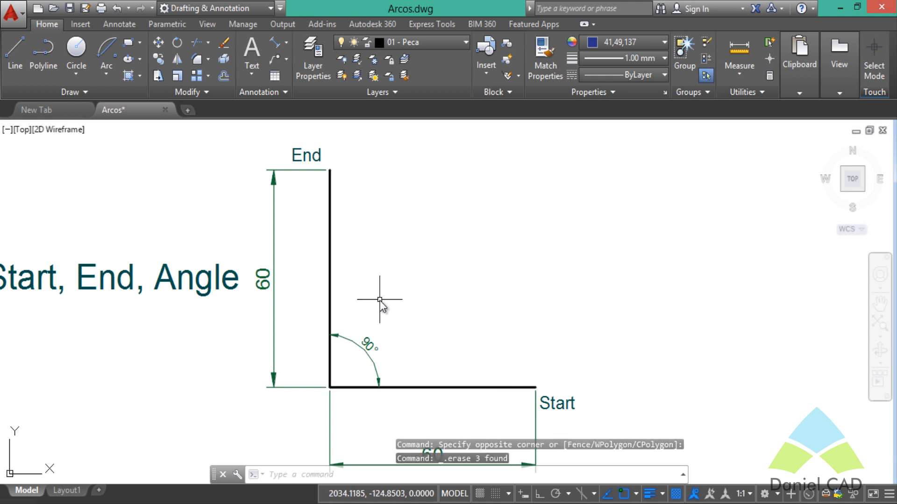
# Draw a Start, End, Angle arc from the Start point to the End point of the figure with a 90° included angle
pyautogui.moveTo(378, 300); pyautogui.dragTo(488, 265, button='middle')
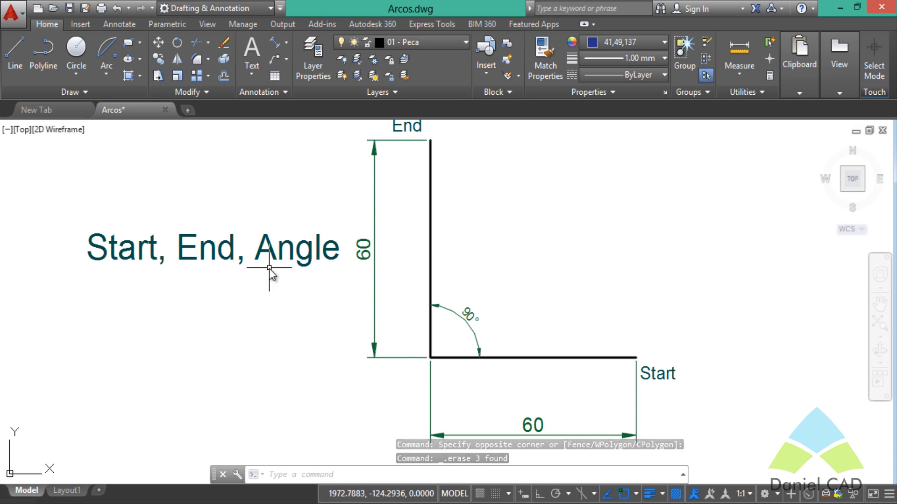
pyautogui.click(112, 74)
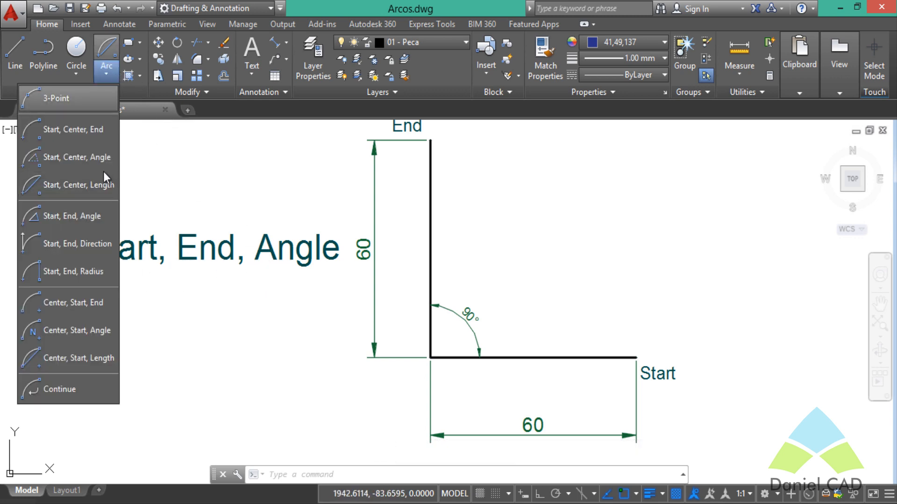
pyautogui.click(74, 218)
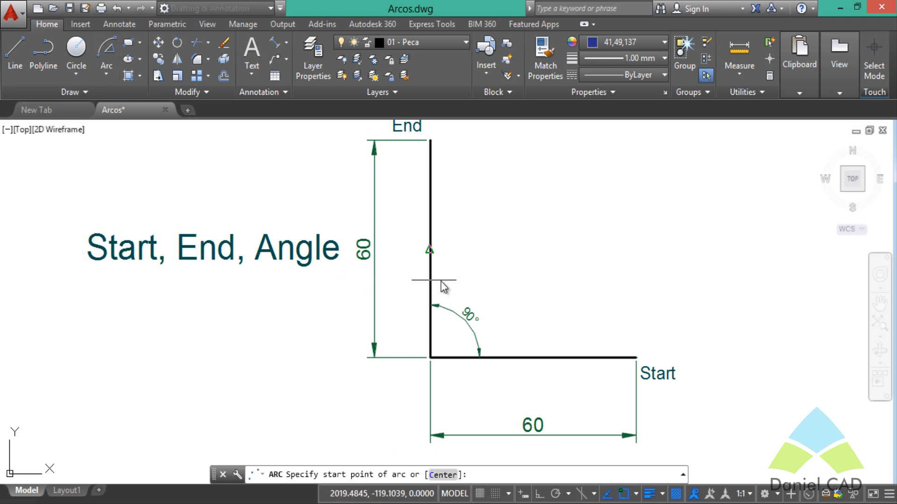
pyautogui.click(636, 358)
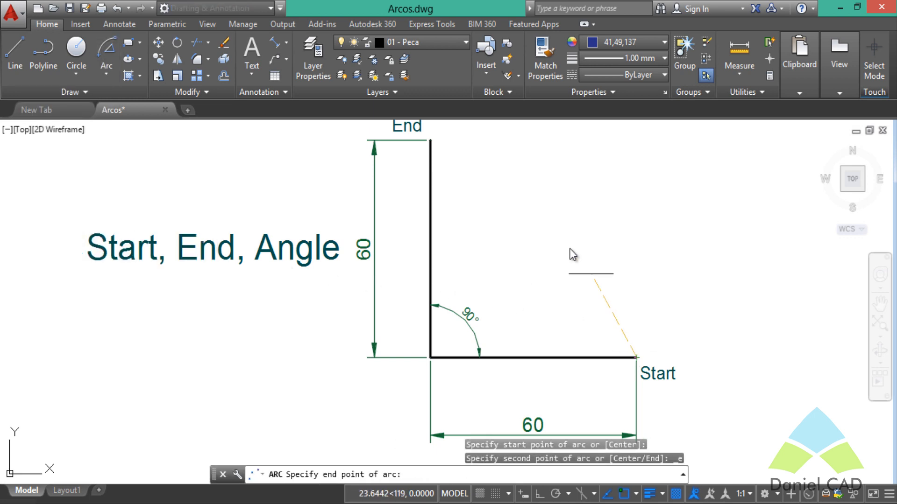
pyautogui.click(434, 147)
pyautogui.moveTo(528, 228); pyautogui.dragTo(505, 266, button='middle')
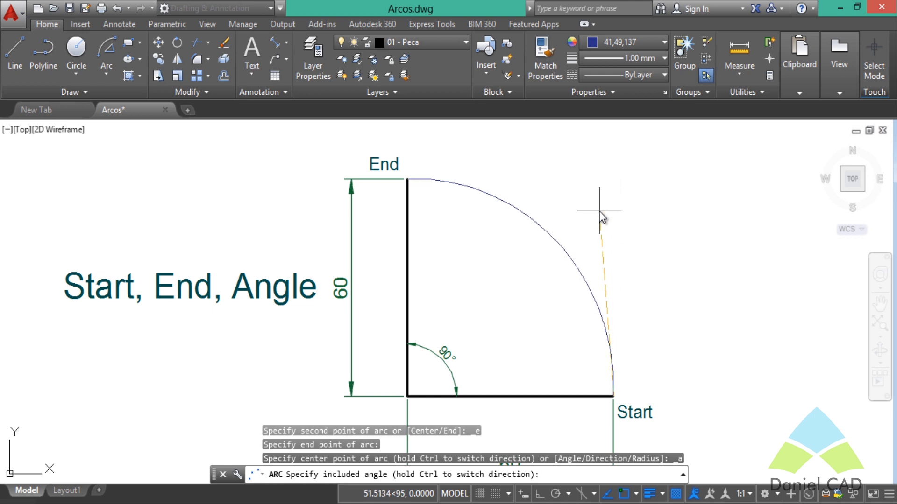
pyautogui.write('90')
pyautogui.press('Return')
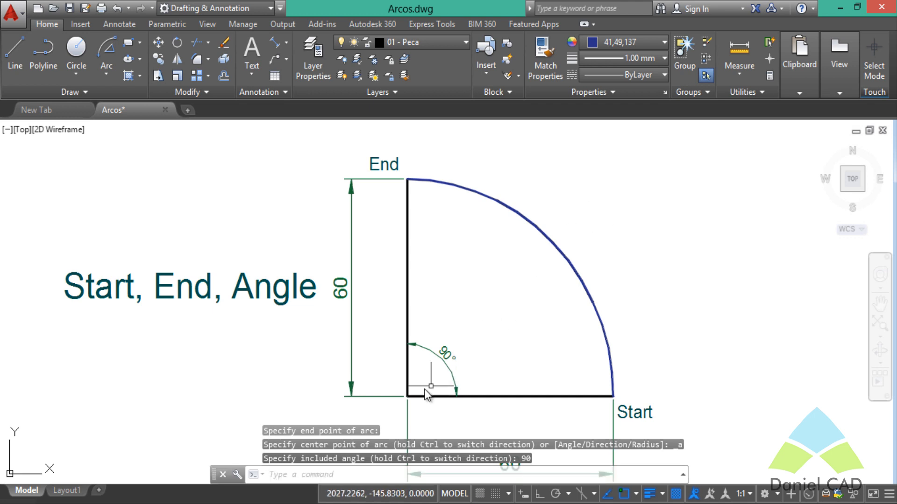
# Select the new arc to check where its center grip lies relative to the figure's corner, and clear the selection
pyautogui.click(542, 236)
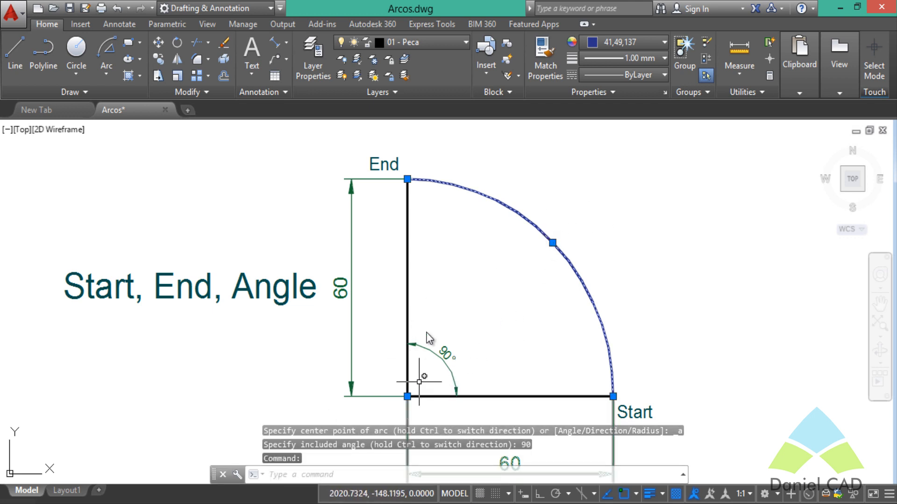
pyautogui.press('Escape')
pyautogui.press('Escape')
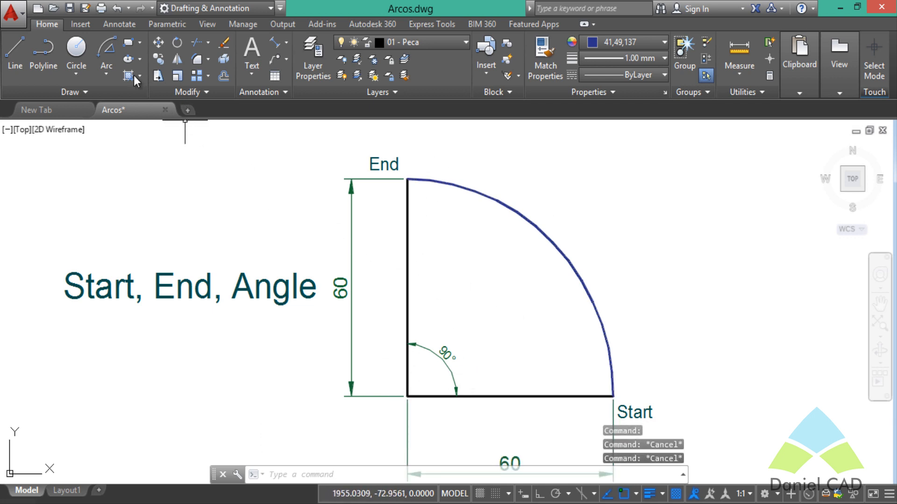
# Draw a second Start, End, Angle arc from the Start point to the End point with a 40° included angle
pyautogui.click(106, 51)
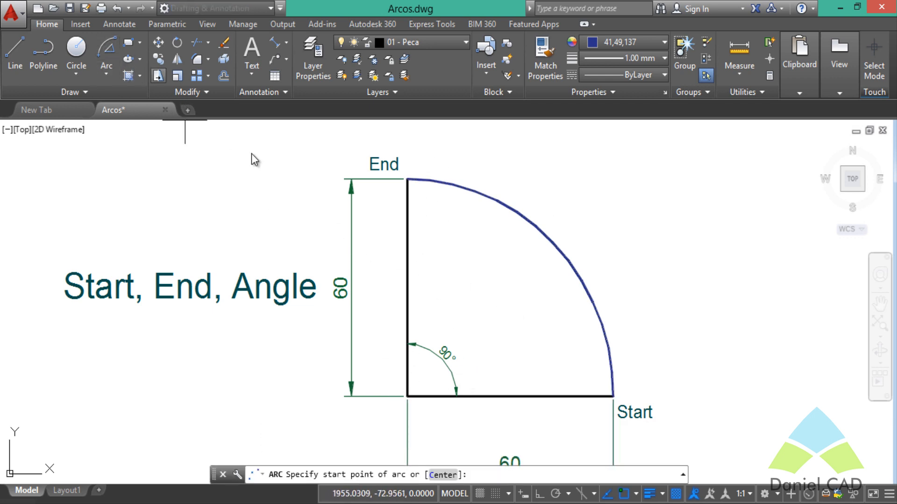
pyautogui.click(612, 398)
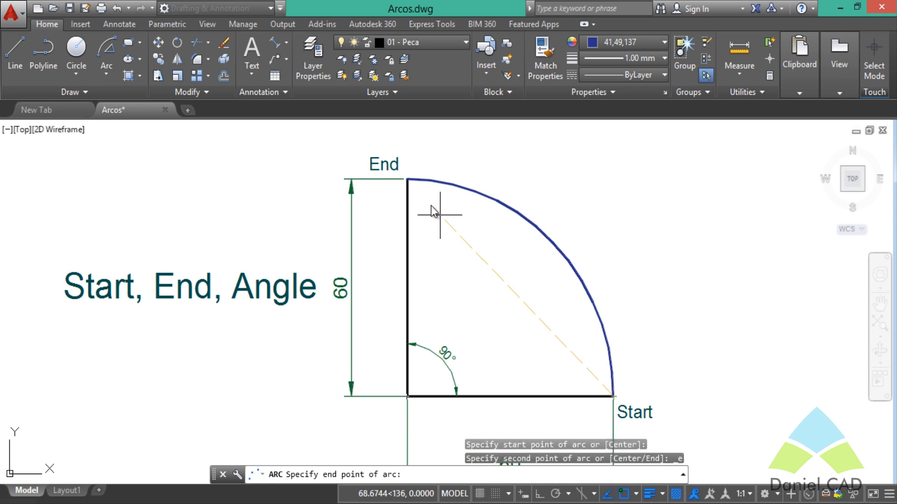
pyautogui.click(407, 179)
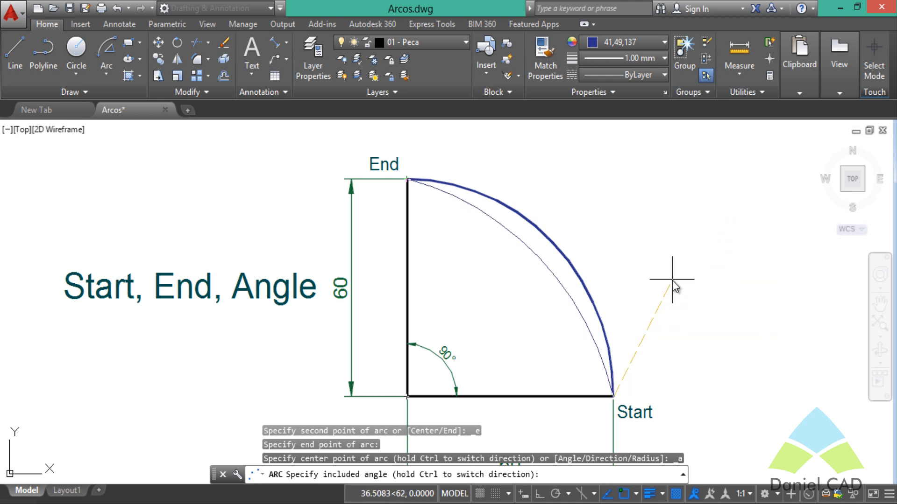
pyautogui.write('40')
pyautogui.press('Return')
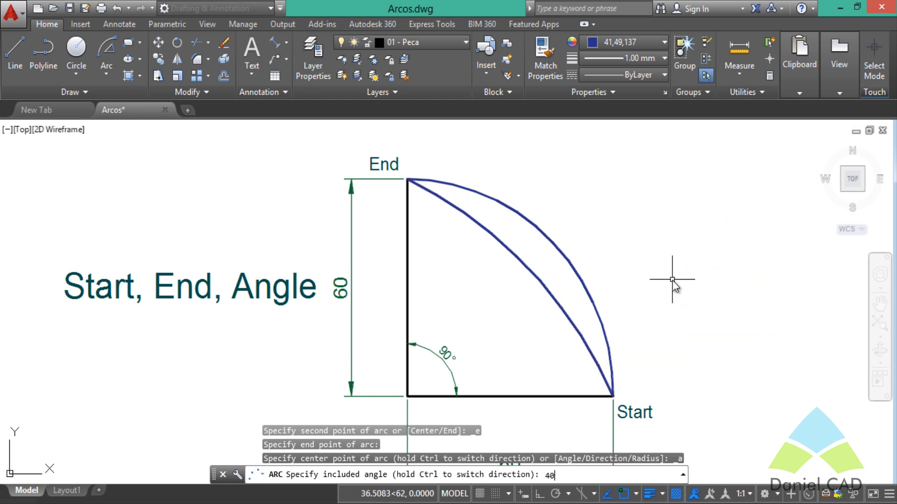
pyautogui.press('Escape')
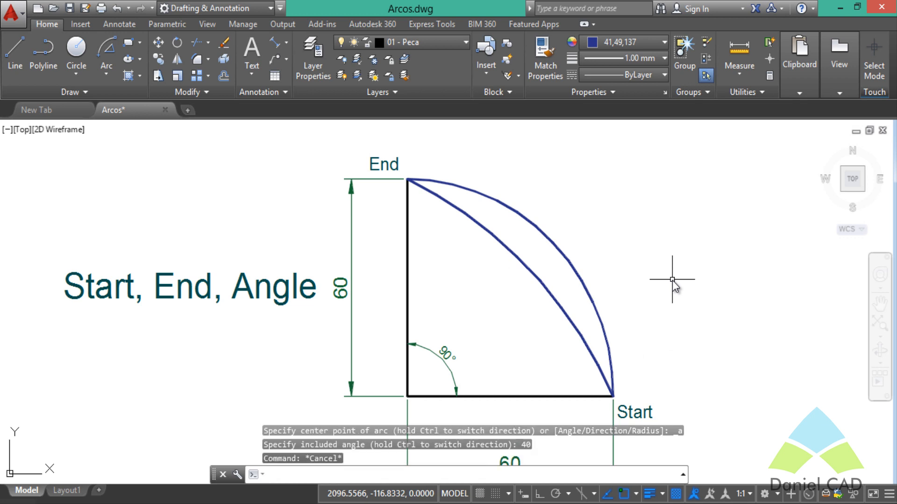
# Locate the center of the 40° arc and draw a small marker circle of about 5 units radius there
pyautogui.click(531, 267)
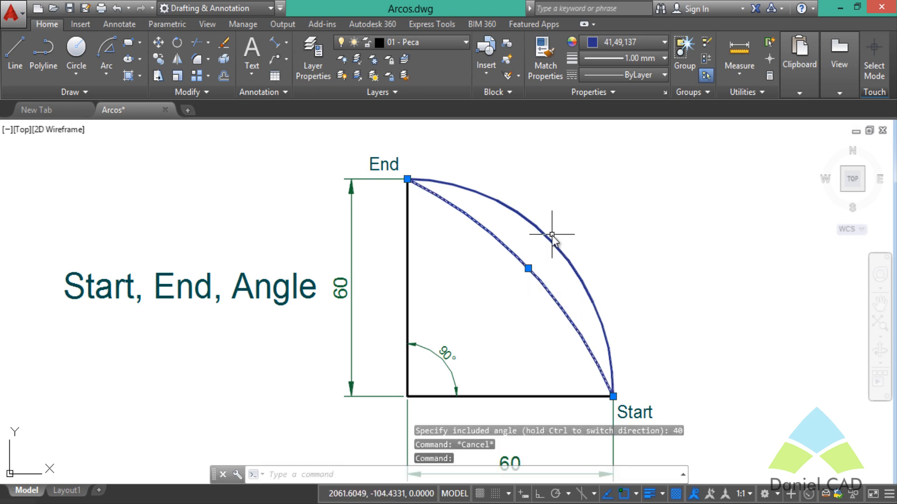
pyautogui.scroll(-2, 552, 235)
pyautogui.moveTo(606, 298); pyautogui.dragTo(578, 257, button='middle')
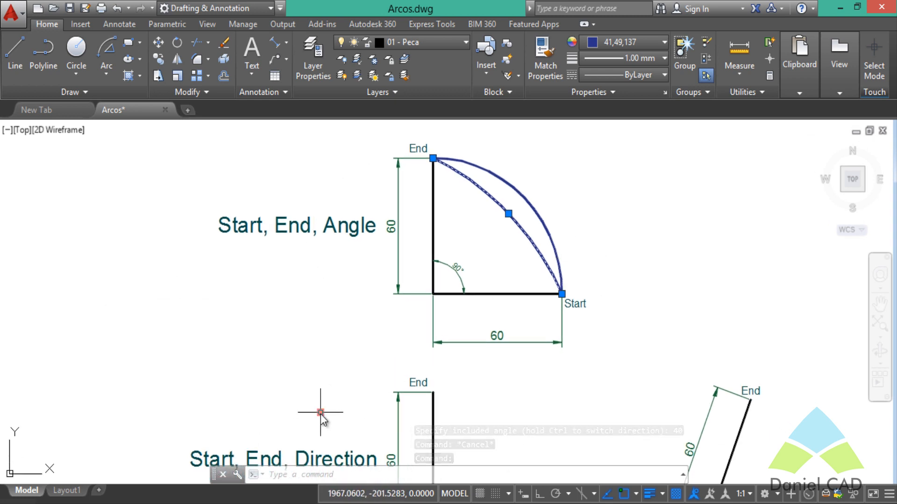
pyautogui.write('c')
pyautogui.press('Return')
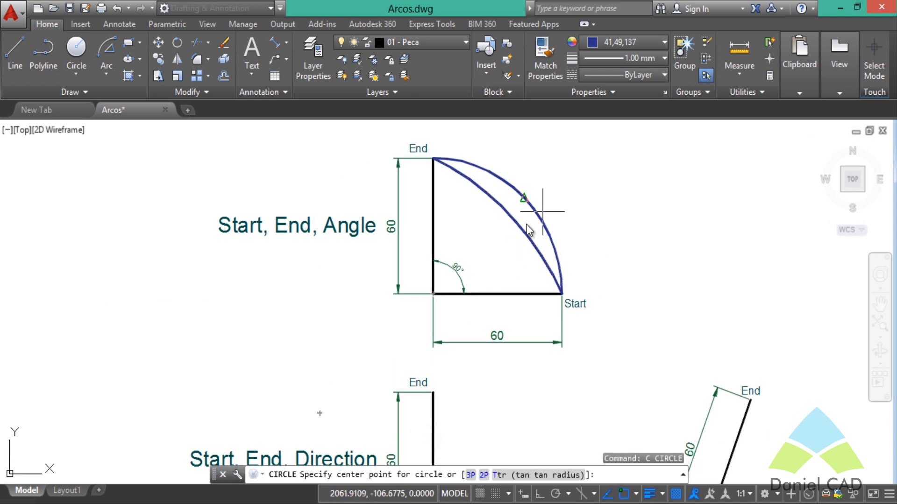
pyautogui.click(321, 413)
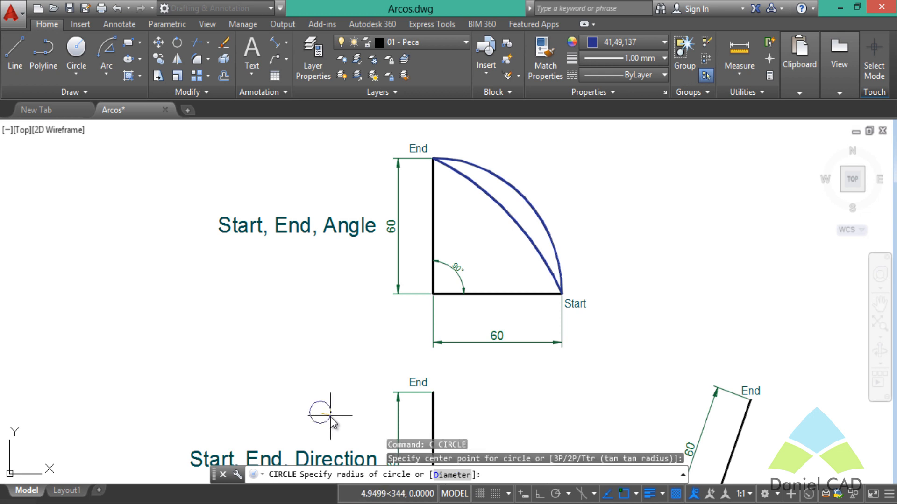
pyautogui.click(330, 417)
pyautogui.press('Escape')
# Draw two lines from the marker circle's center to the End and Start points of the arc
pyautogui.write('l')
pyautogui.press('Return')
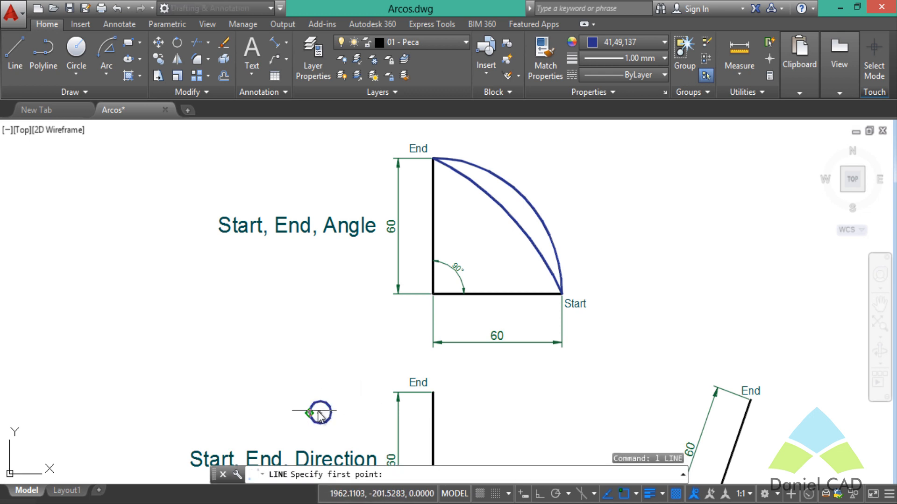
pyautogui.click(321, 413)
pyautogui.click(435, 160)
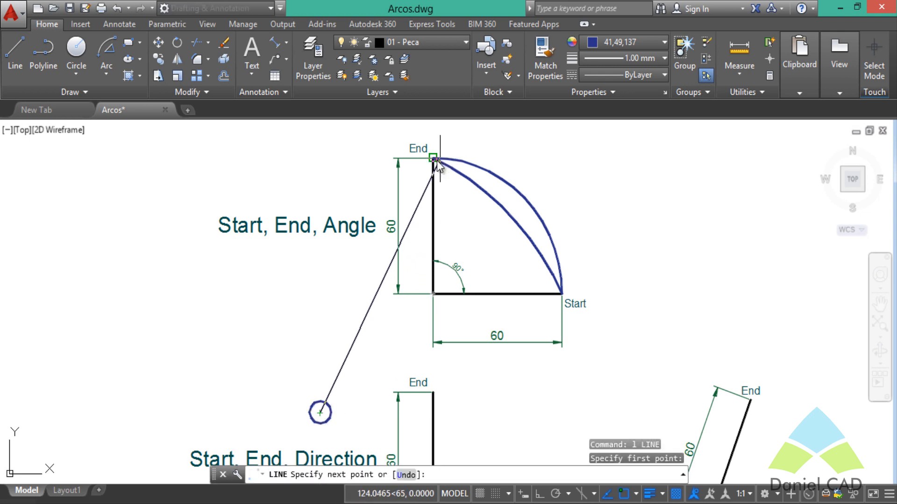
pyautogui.press('Escape')
pyautogui.press('Return')
pyautogui.click(321, 413)
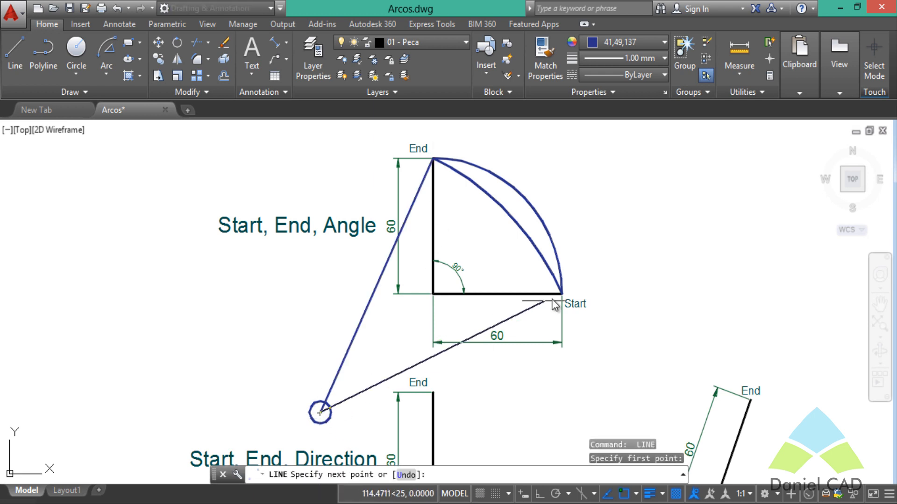
pyautogui.click(561, 295)
pyautogui.press('Escape')
# Add an angular dimension between the two radial lines, placed close to the marker circle
pyautogui.scroll(2, 348, 411)
pyautogui.write('dan')
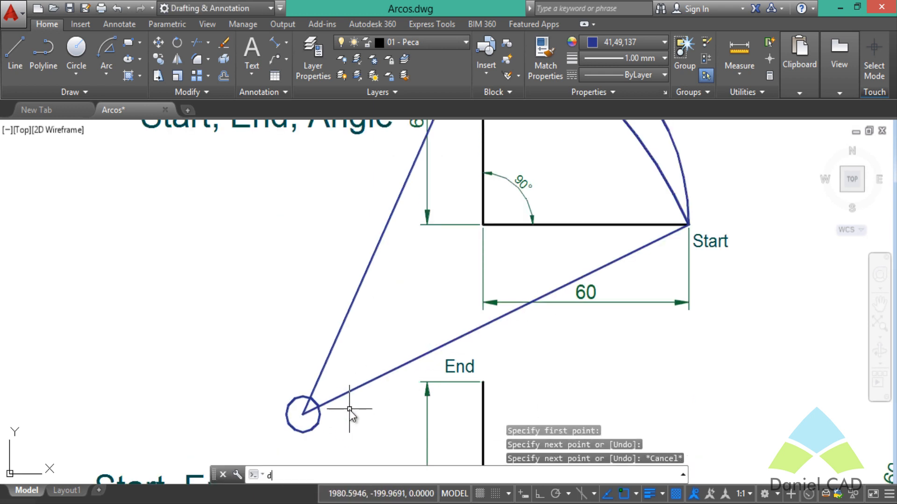
pyautogui.press('Return')
pyautogui.click(322, 372)
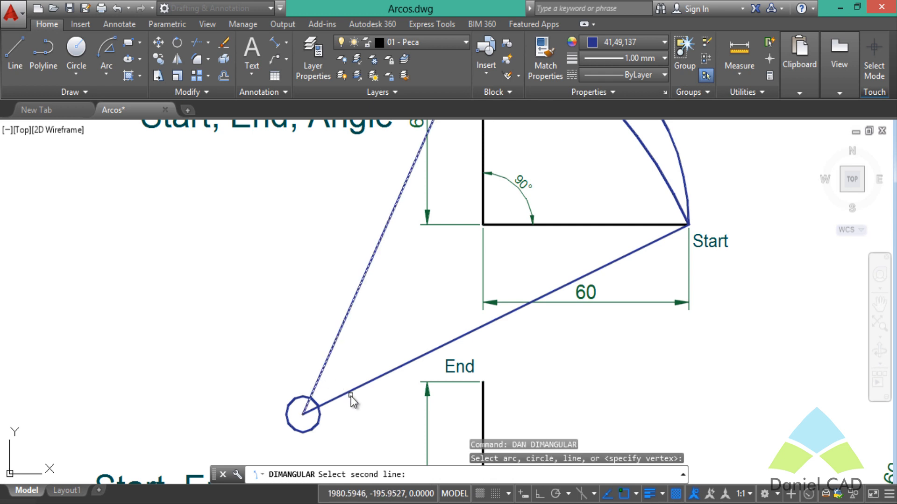
pyautogui.click(346, 393)
pyautogui.click(350, 370)
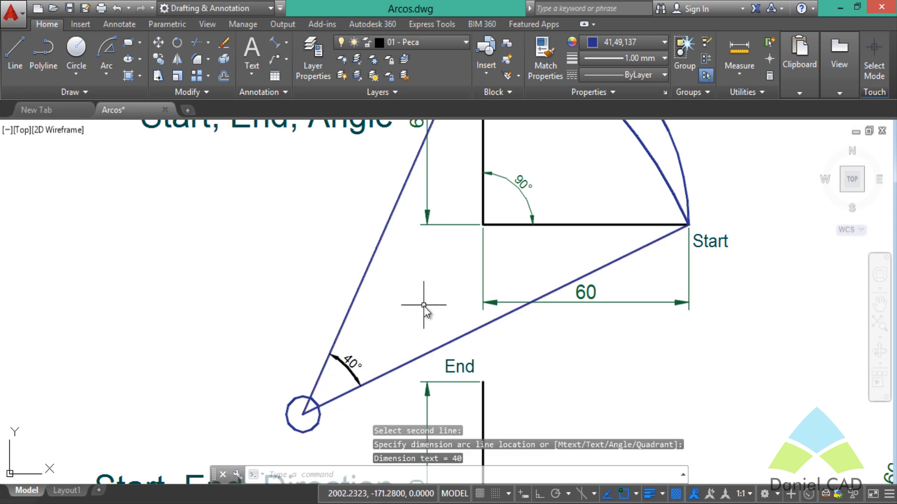
# Erase the marker circle, both radial lines and their angular dimension
pyautogui.scroll(-2, 424, 305)
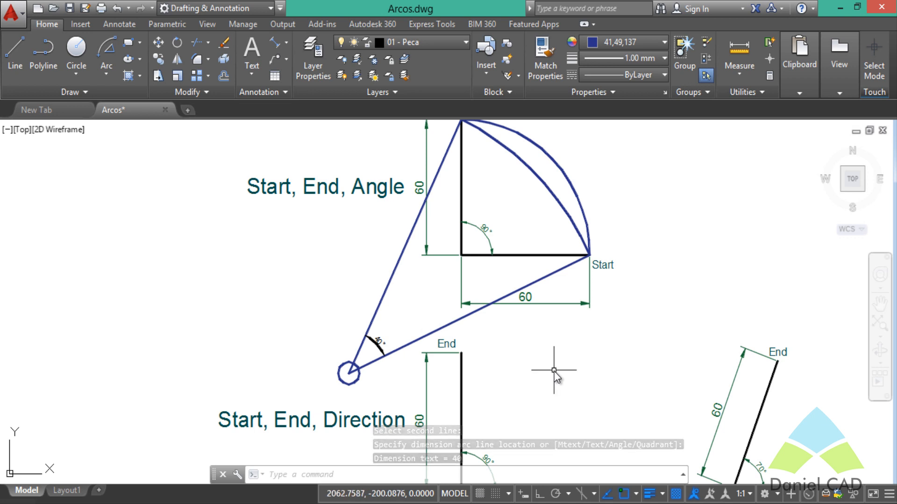
pyautogui.moveTo(554, 371); pyautogui.dragTo(503, 395, button='middle')
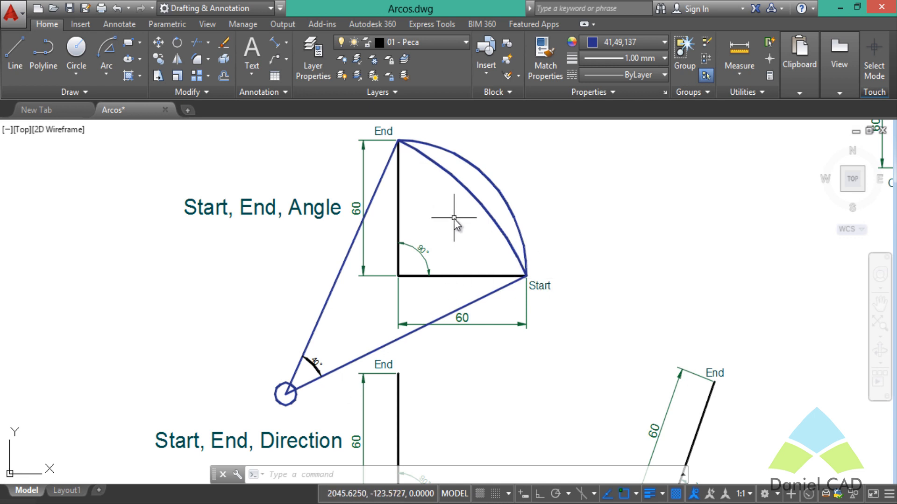
pyautogui.click(325, 414)
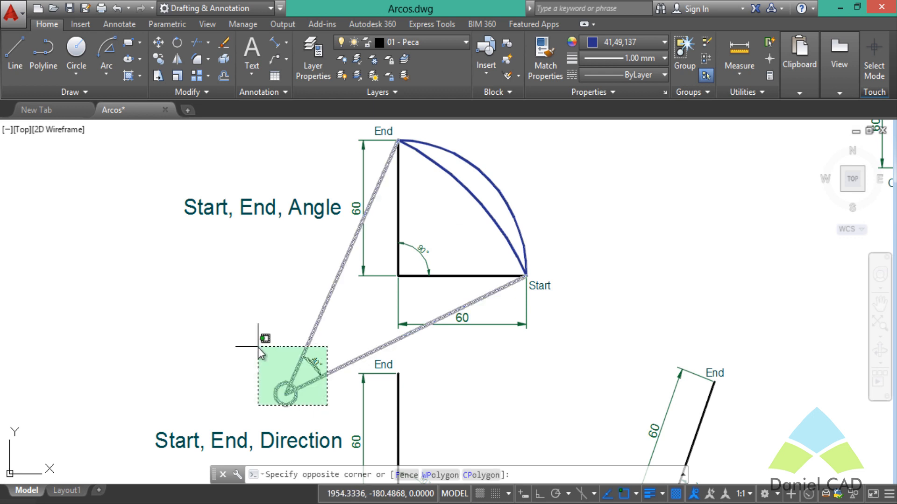
pyautogui.click(234, 346)
pyautogui.press('Delete')
# Draw a Start, End, Direction arc on the 90° figure from Start to End, with Ortho on and a vertical upward start tangent
pyautogui.moveTo(443, 387); pyautogui.dragTo(451, 190, button='middle')
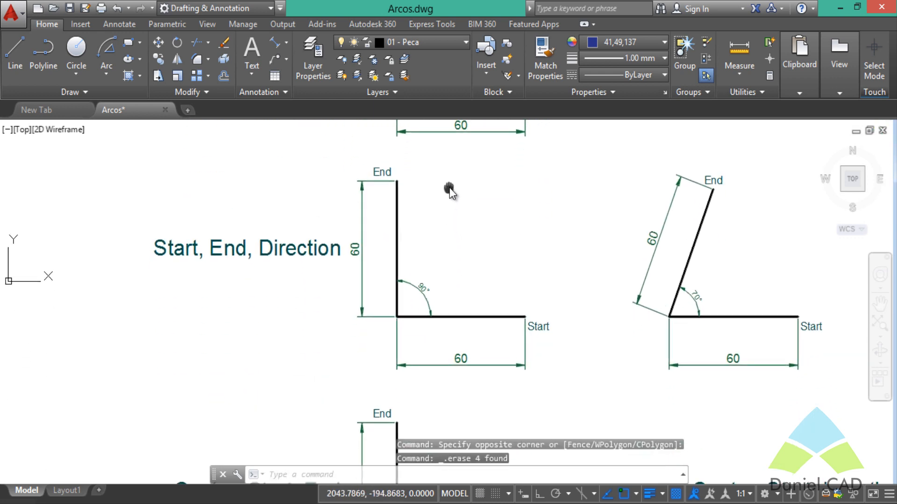
pyautogui.moveTo(470, 262); pyautogui.dragTo(463, 280, button='middle')
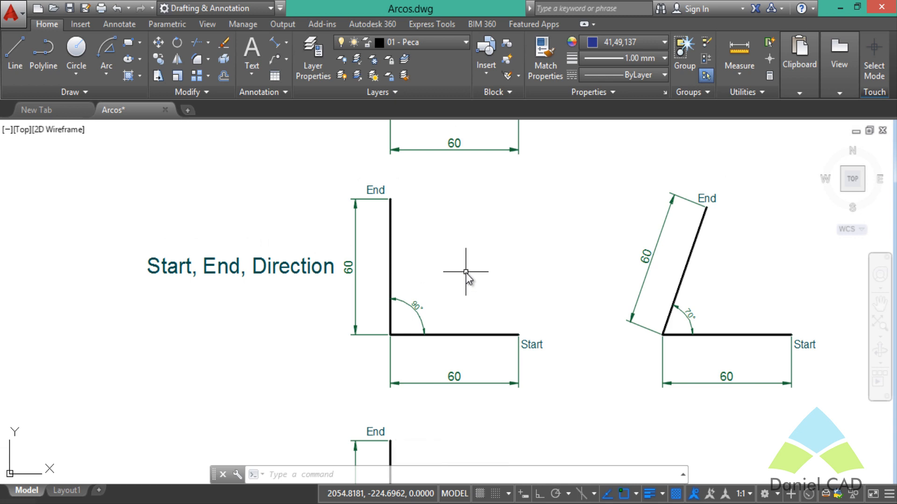
pyautogui.click(116, 74)
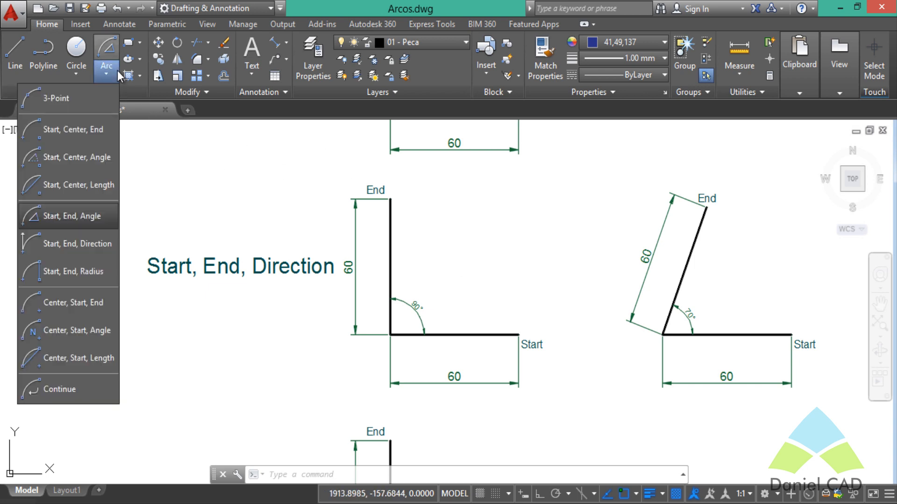
pyautogui.click(49, 248)
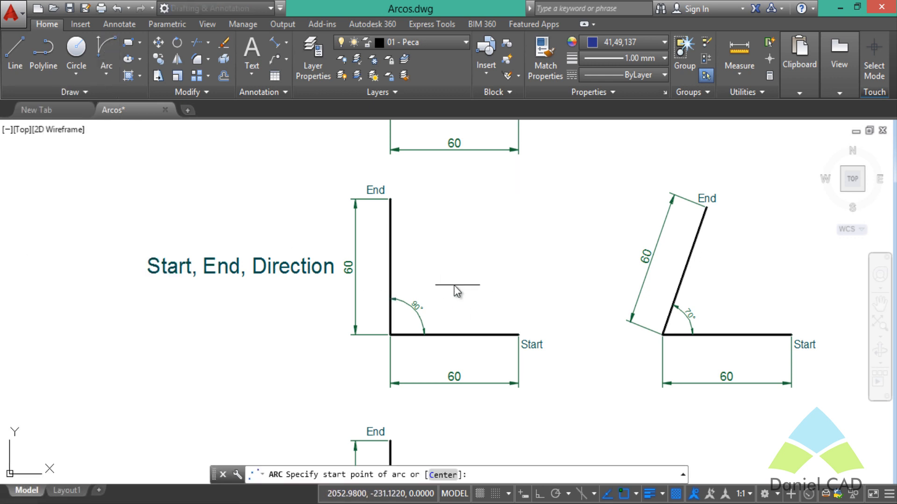
pyautogui.click(519, 335)
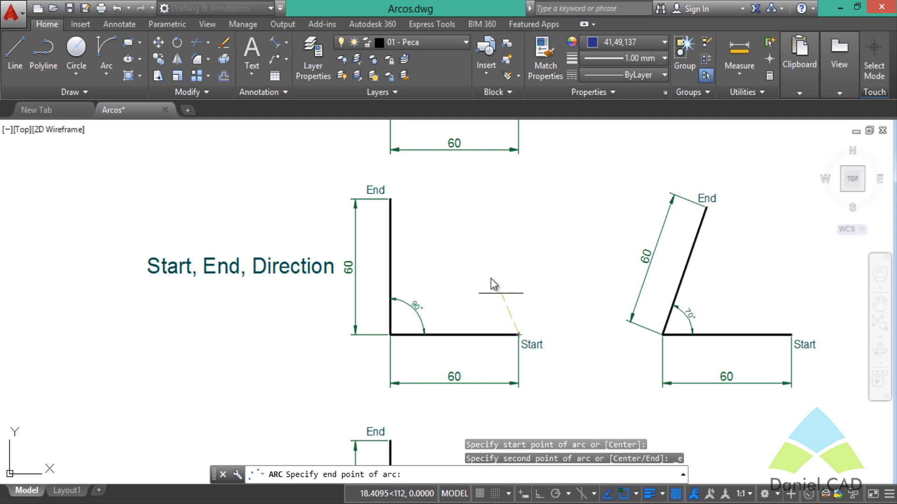
pyautogui.click(390, 200)
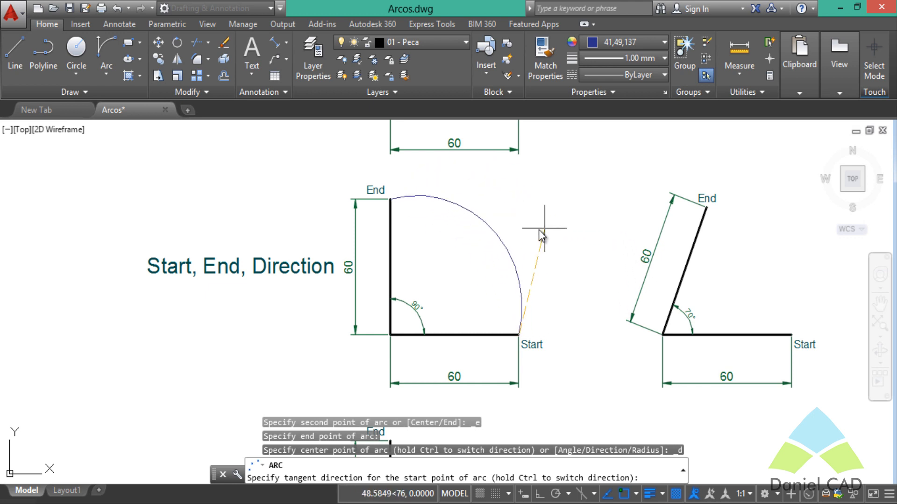
pyautogui.press('F8')
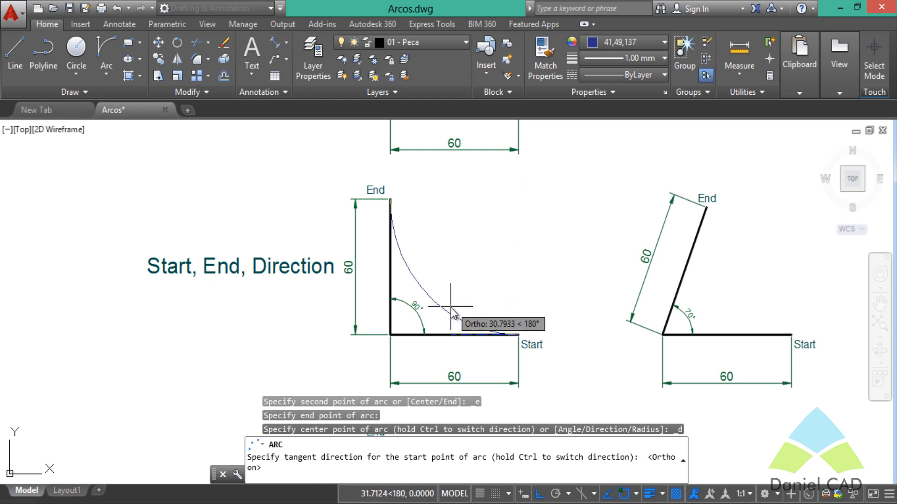
pyautogui.click(522, 230)
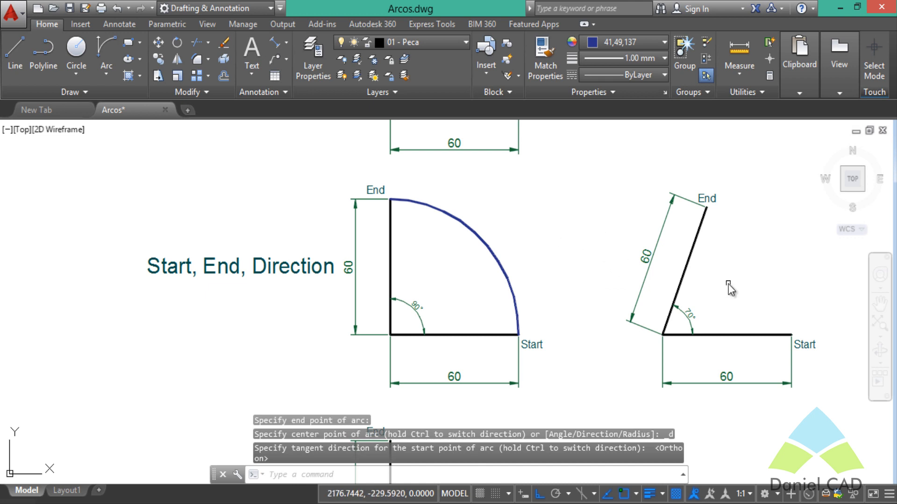
# Draw a Start, End, Direction arc on the 70° figure from Start to End with a vertical upward start tangent
pyautogui.moveTo(728, 287)
pyautogui.mouseDown(button='middle')
pyautogui.moveTo(625, 280)
pyautogui.moveTo(481, 291)
pyautogui.moveTo(426, 280)
pyautogui.mouseUp(button='middle')
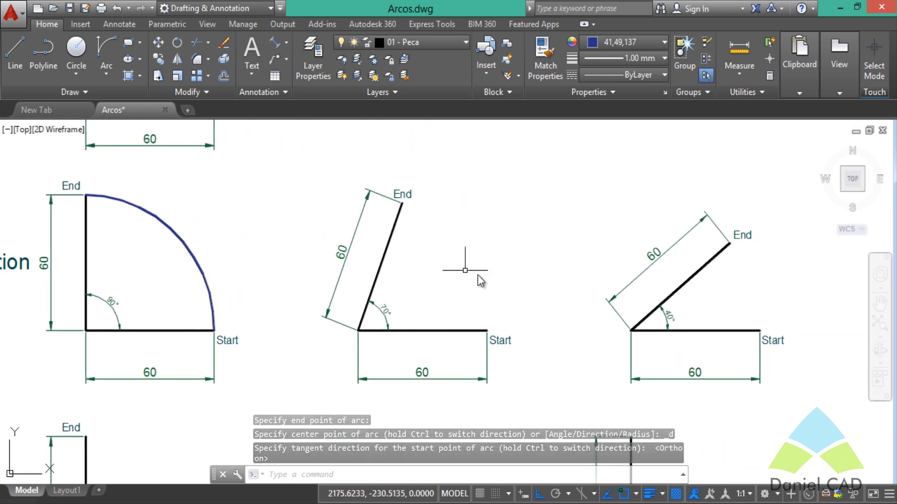
pyautogui.click(106, 52)
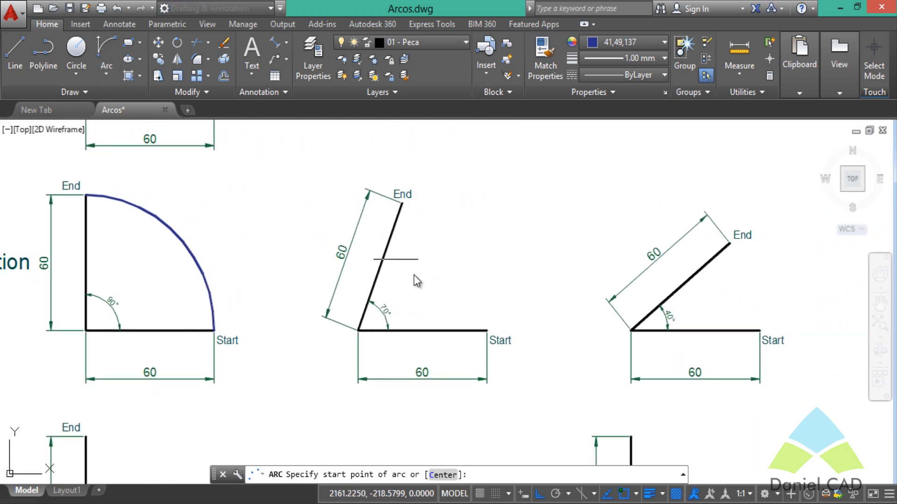
pyautogui.click(486, 330)
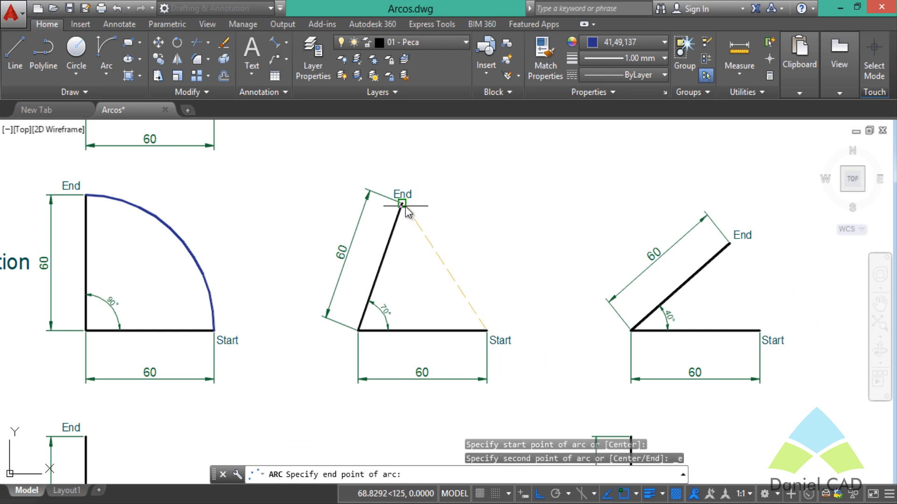
pyautogui.click(402, 204)
pyautogui.click(486, 181)
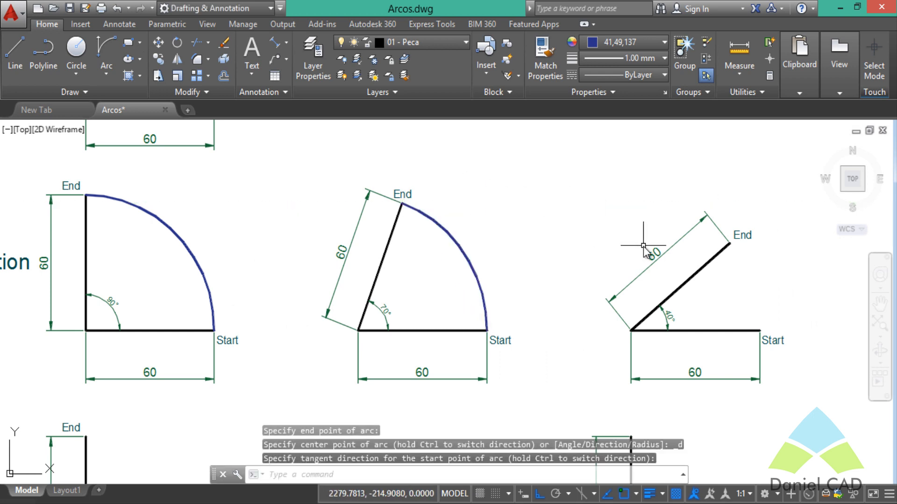
# Draw a Start, End, Direction arc on the 40° figure from Start to End with a vertical upward start tangent
pyautogui.click(110, 48)
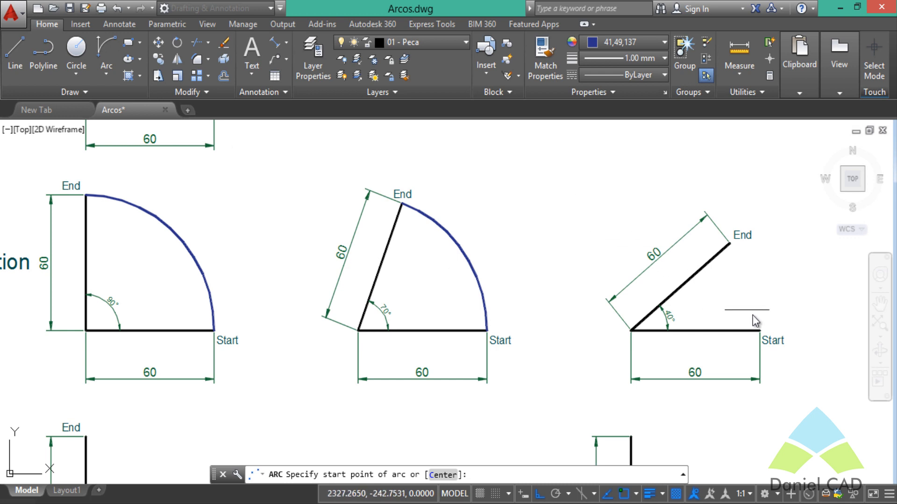
pyautogui.click(759, 329)
pyautogui.click(728, 244)
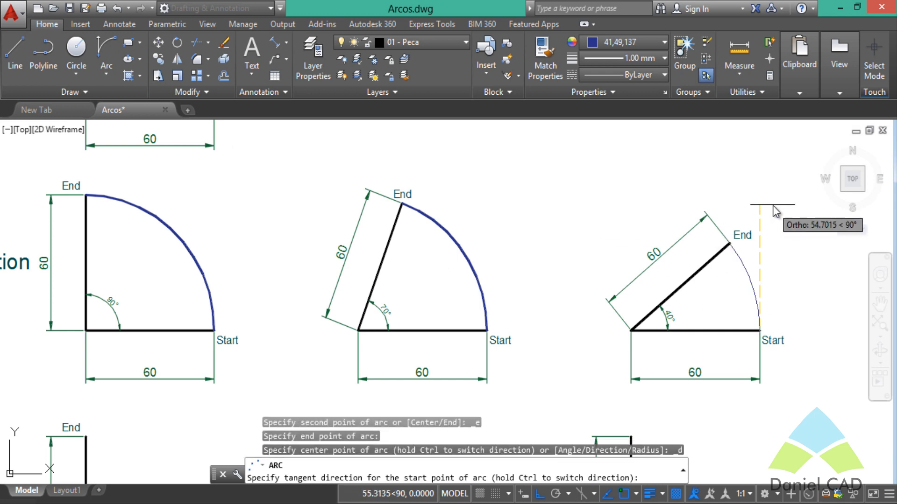
pyautogui.click(775, 203)
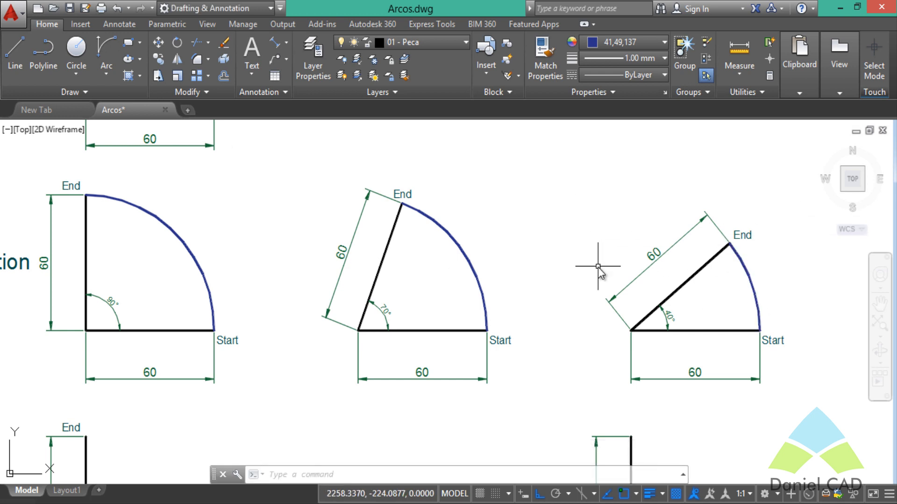
pyautogui.moveTo(528, 282); pyautogui.dragTo(663, 300, button='middle')
pyautogui.scroll(-2, 660, 296)
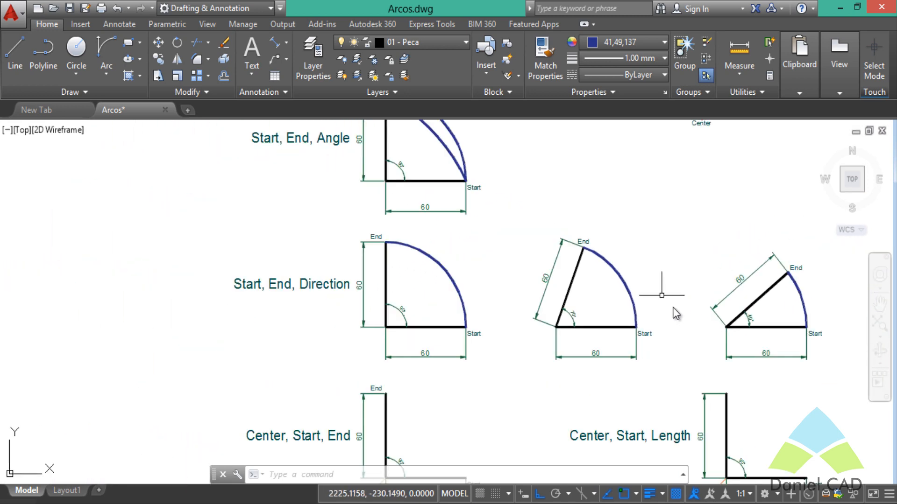
pyautogui.moveTo(666, 340); pyautogui.dragTo(609, 184, button='middle')
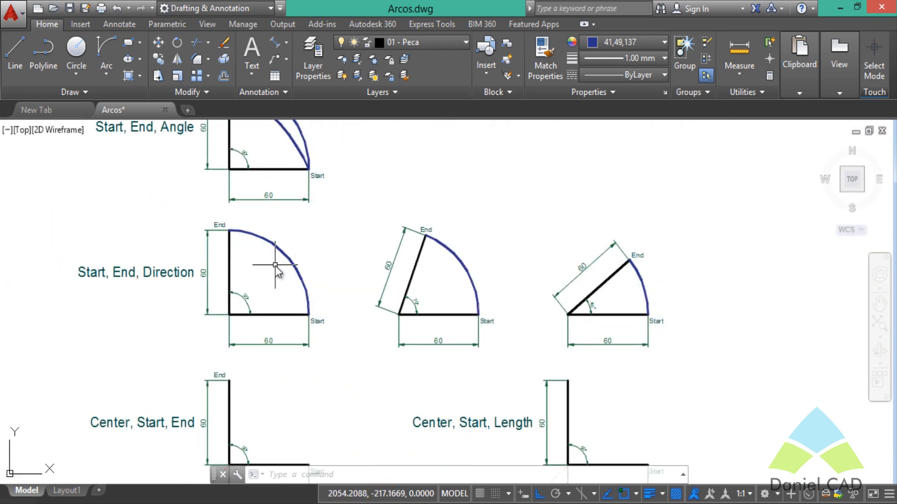
# Draw a Start, End, Radius arc on the 90° Start, End, Direction figure from Start to End with Ortho off and radius 46
pyautogui.scroll(2, 276, 266)
pyautogui.moveTo(248, 279); pyautogui.dragTo(324, 288, button='middle')
pyautogui.scroll(2, 324, 289)
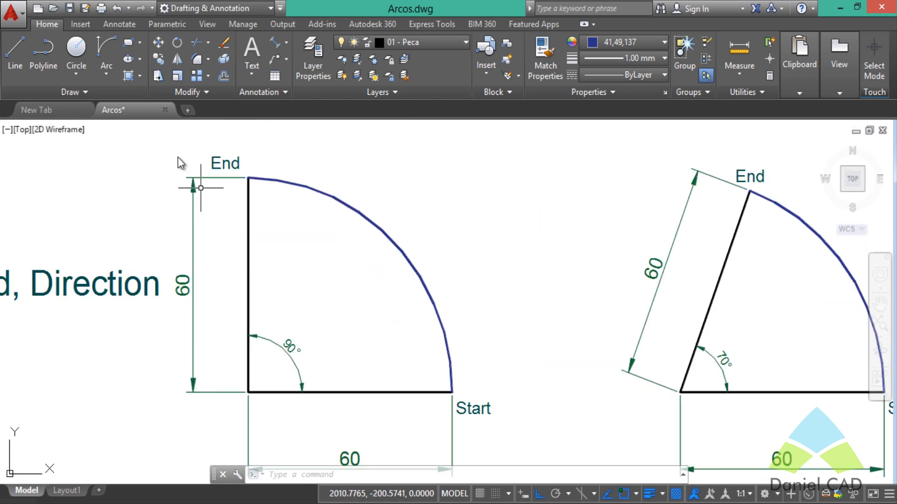
pyautogui.click(108, 77)
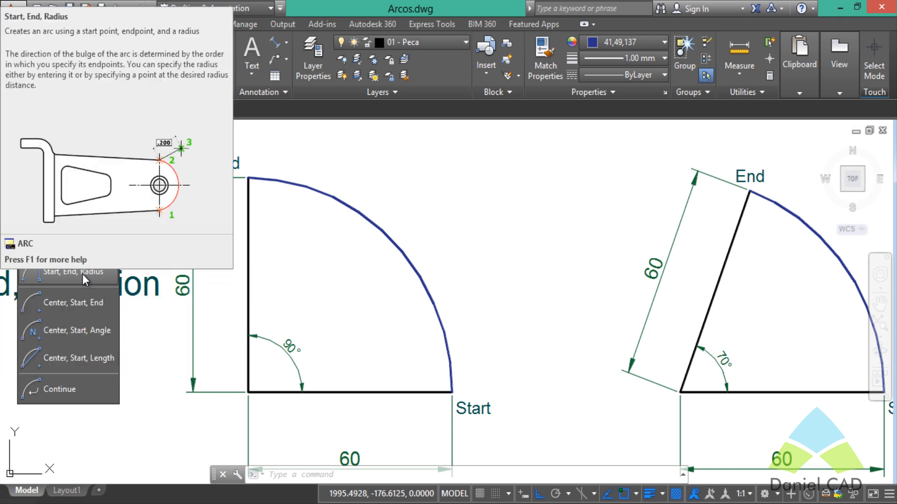
pyautogui.click(82, 274)
pyautogui.moveTo(290, 350); pyautogui.dragTo(518, 316, button='middle')
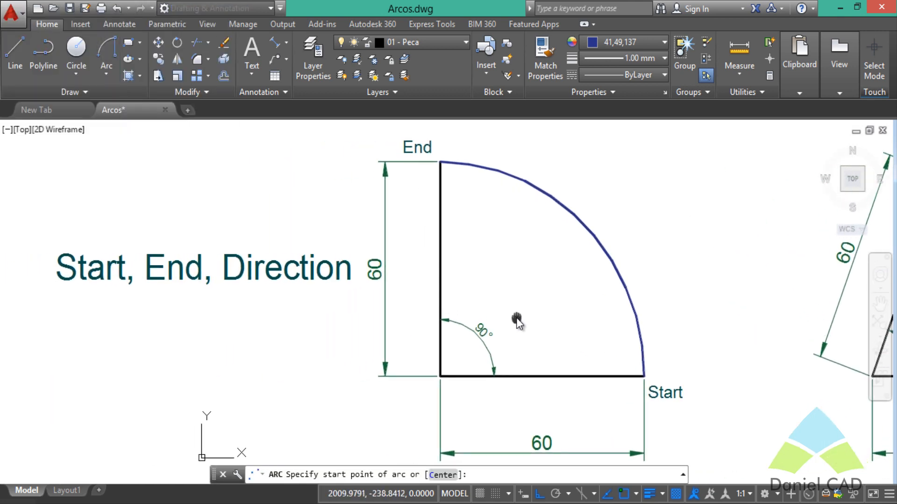
pyautogui.click(642, 377)
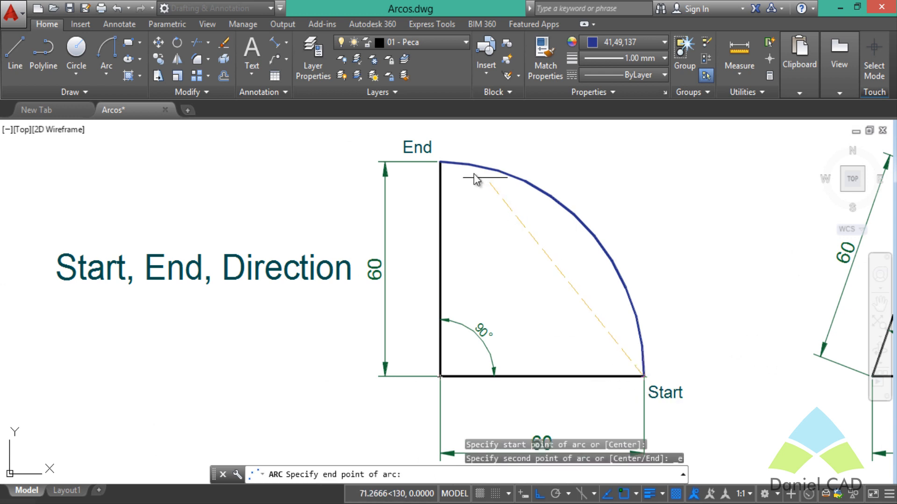
pyautogui.click(440, 162)
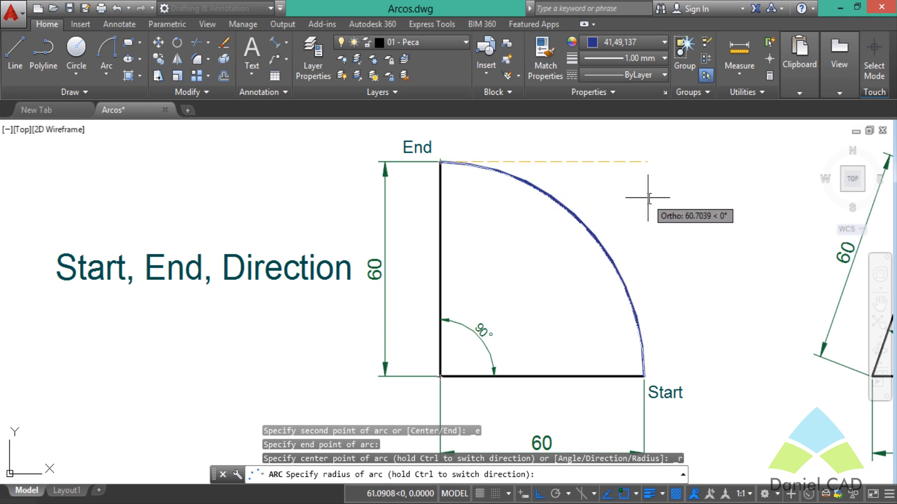
pyautogui.press('F8')
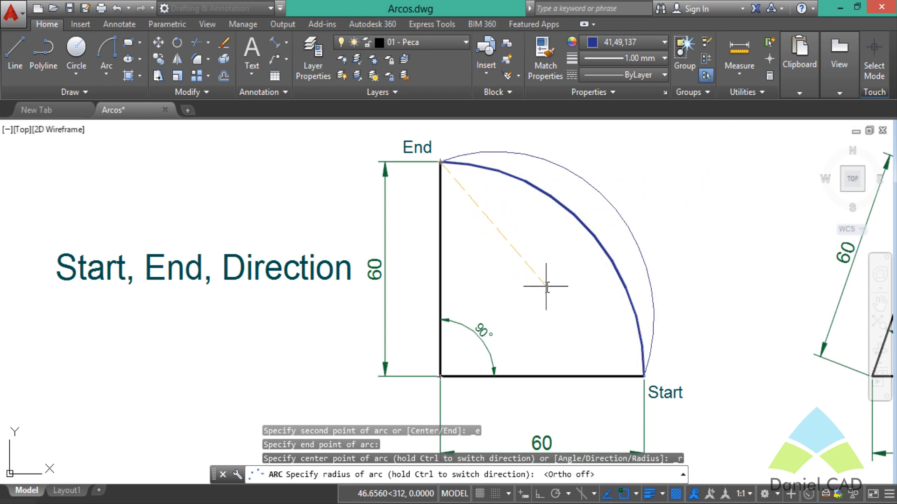
pyautogui.write('46')
pyautogui.press('Return')
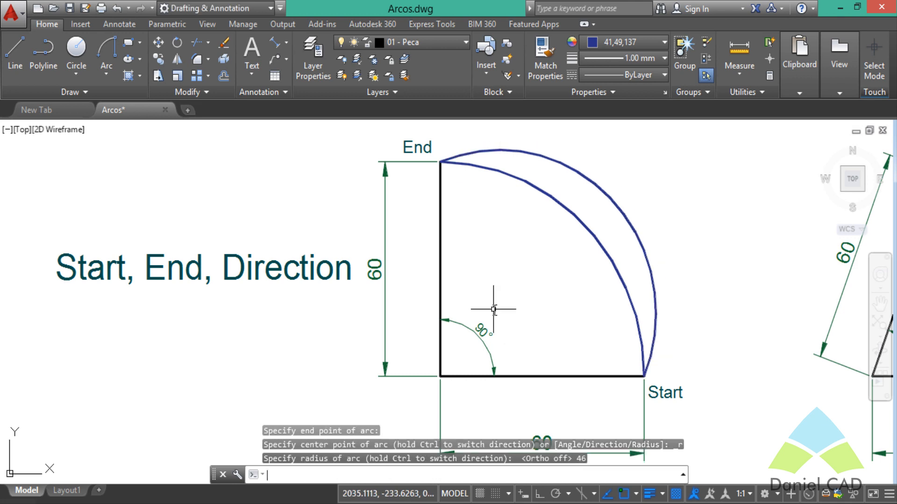
# Add a radius dimension to the outer arc, placing it outside the curve
pyautogui.write('dra')
pyautogui.press('Return')
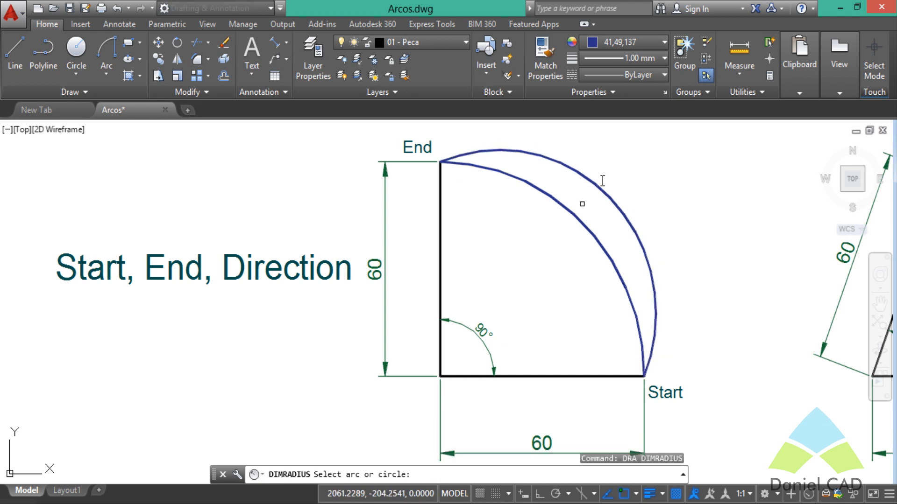
pyautogui.click(604, 194)
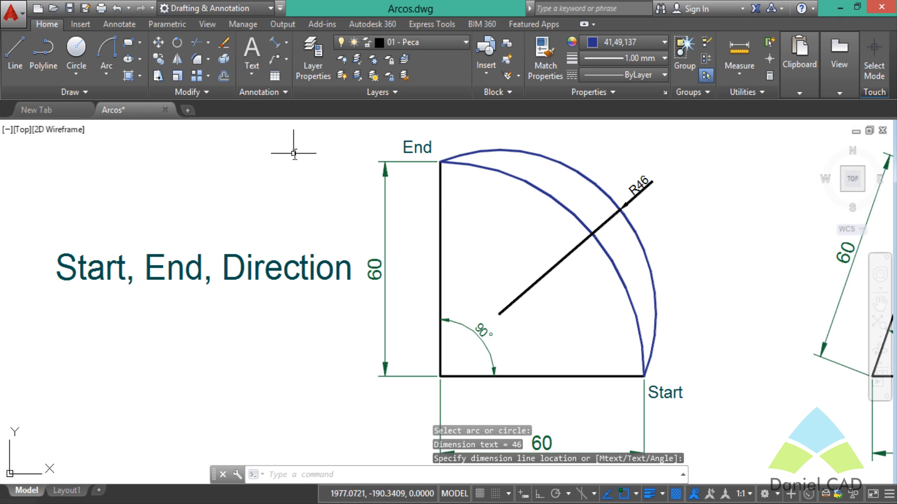
# Draw a second Start, End, Radius arc between the same Start and End points with radius 90
pyautogui.click(107, 54)
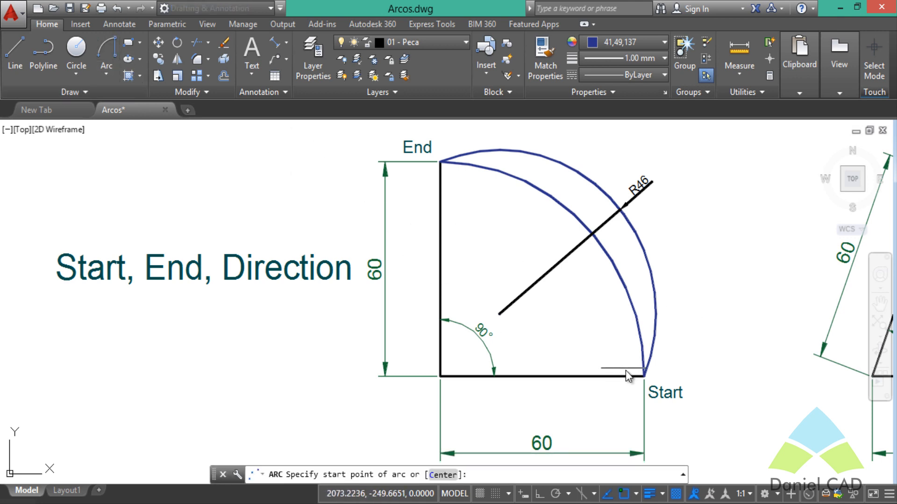
pyautogui.click(644, 376)
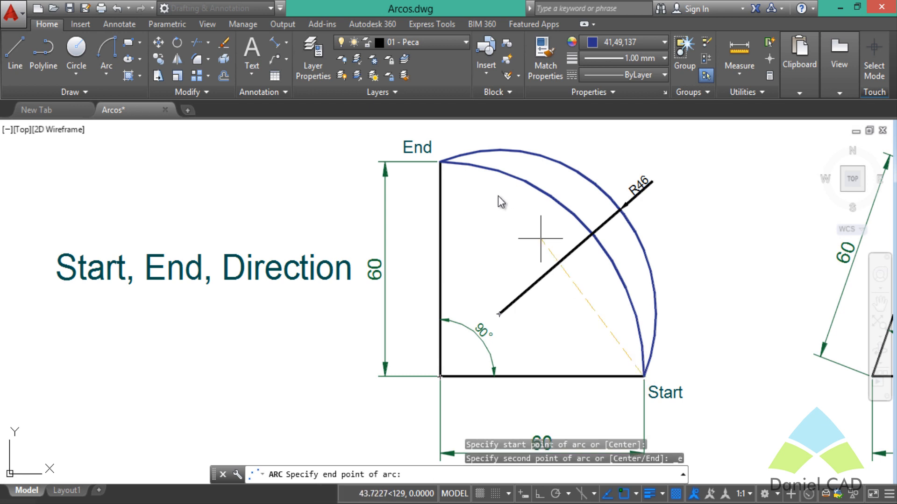
pyautogui.click(440, 163)
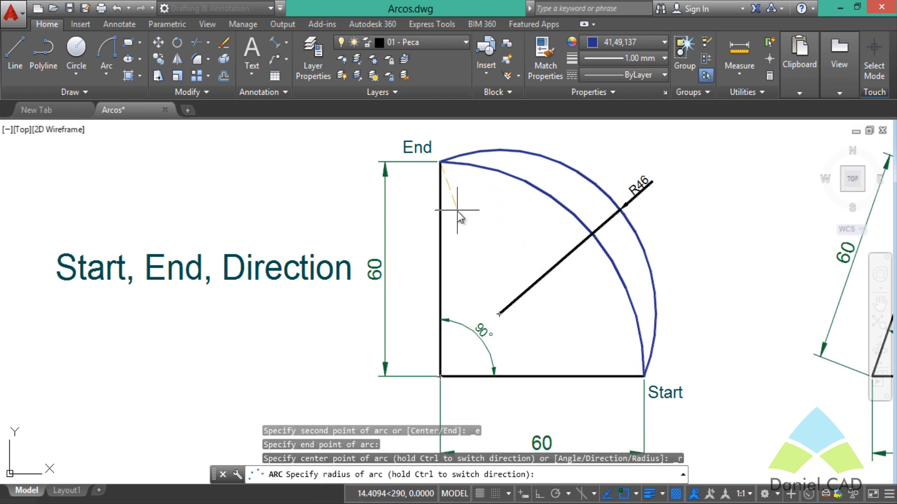
pyautogui.write('90')
pyautogui.press('Return')
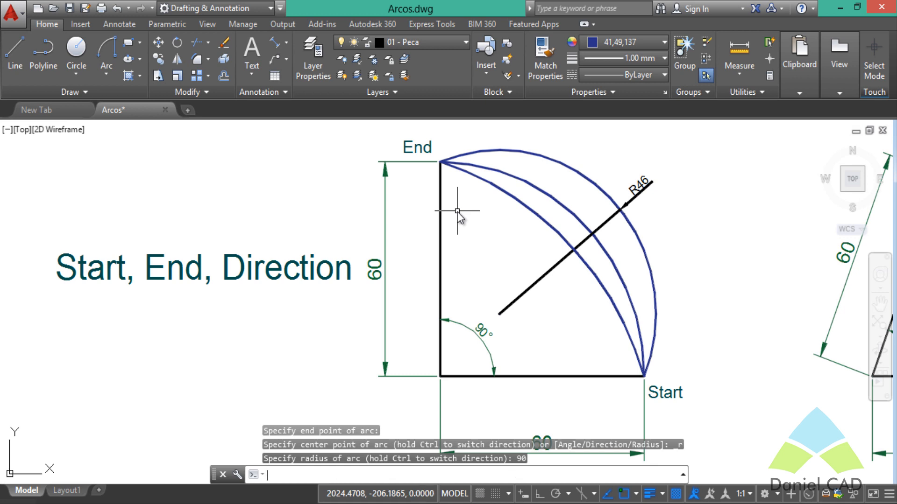
# Add a radius dimension to the innermost arc, placing its text inside the figure
pyautogui.write('dra')
pyautogui.press('Return')
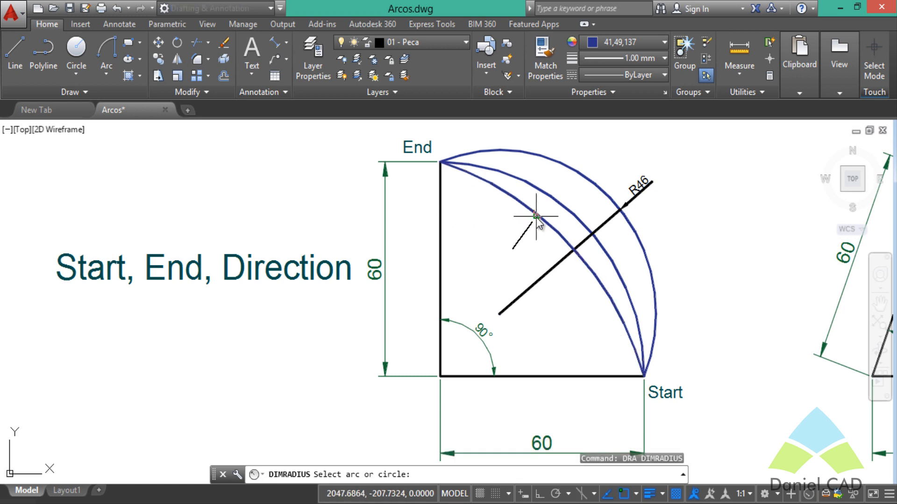
pyautogui.click(536, 216)
pyautogui.click(531, 259)
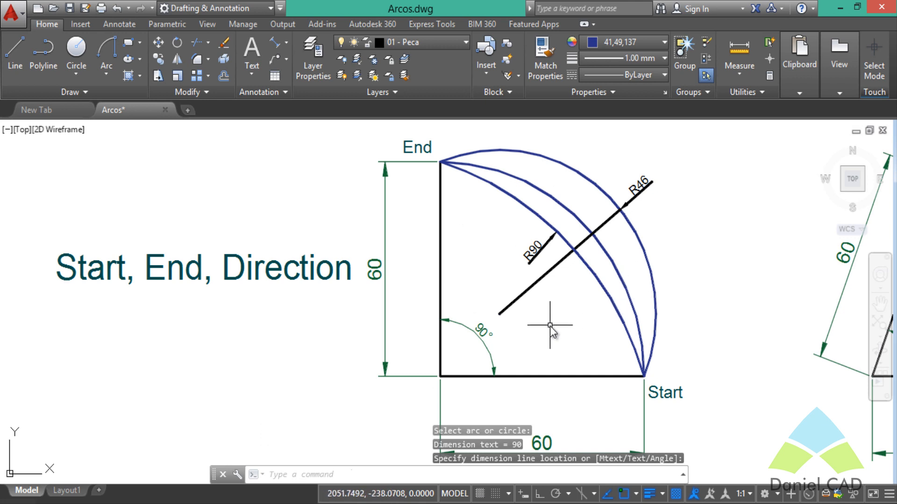
# Erase all three arcs and both radius dimensions from the 90° Start, End, Direction figure
pyautogui.click(597, 333)
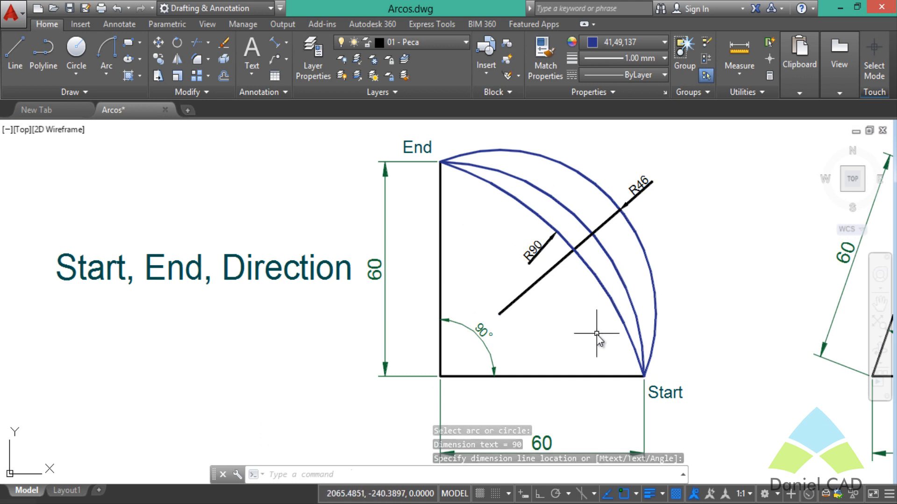
pyautogui.click(558, 178)
pyautogui.press('Delete')
pyautogui.scroll(-4, 488, 180)
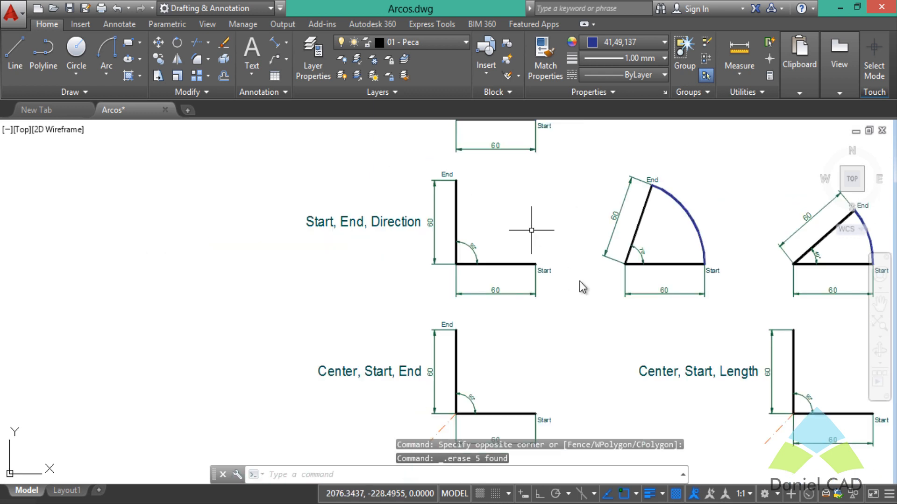
# Draw a Center, Start, End arc on the Center, Start, End figure, centered at the 90° corner and running from Start to End
pyautogui.scroll(2, 577, 287)
pyautogui.moveTo(571, 291)
pyautogui.mouseDown(button='middle')
pyautogui.moveTo(449, 297)
pyautogui.moveTo(441, 288)
pyautogui.moveTo(471, 298)
pyautogui.moveTo(556, 302)
pyautogui.mouseUp(button='middle')
pyautogui.moveTo(398, 307); pyautogui.dragTo(422, 295, button='middle')
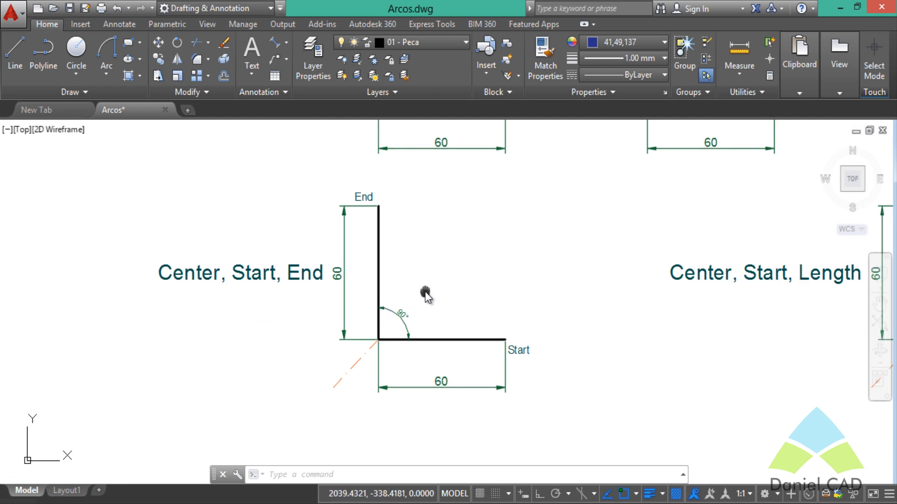
pyautogui.click(105, 75)
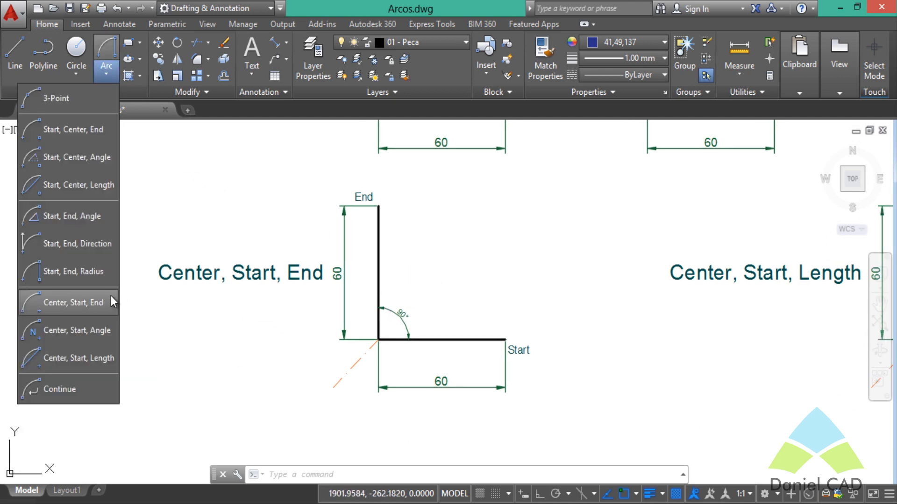
pyautogui.click(58, 304)
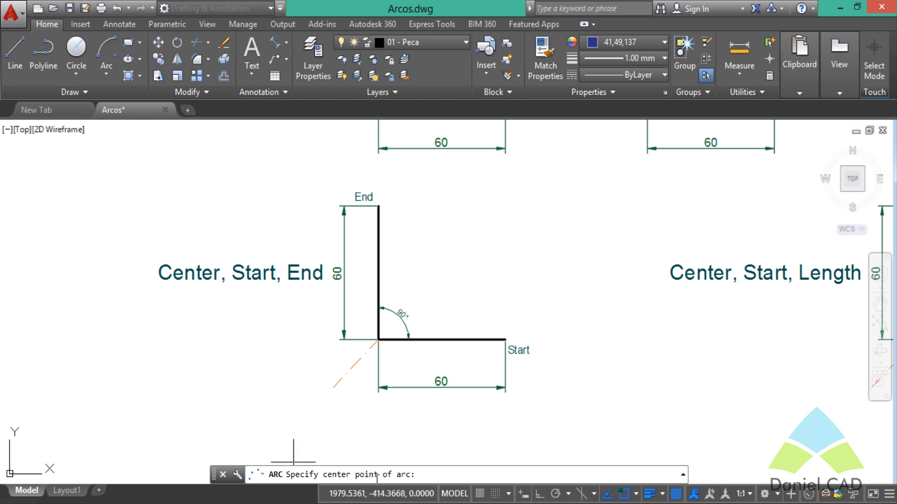
pyautogui.scroll(3, 333, 353)
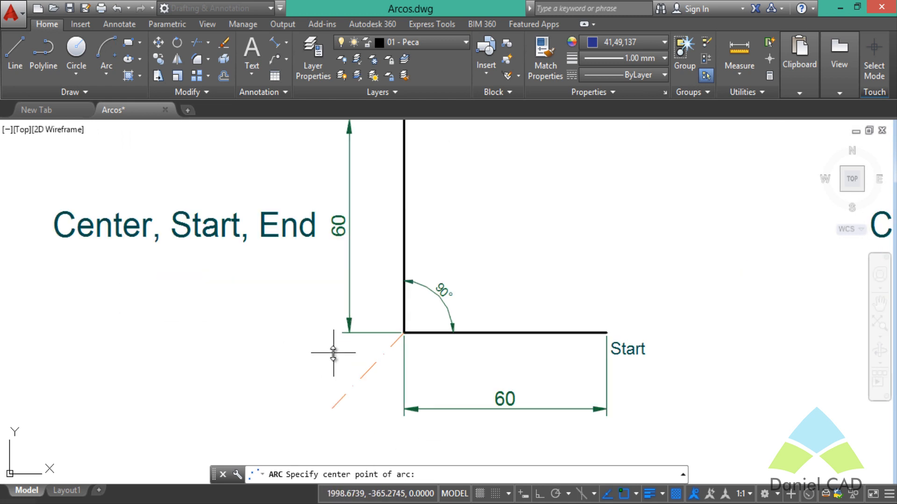
pyautogui.click(400, 337)
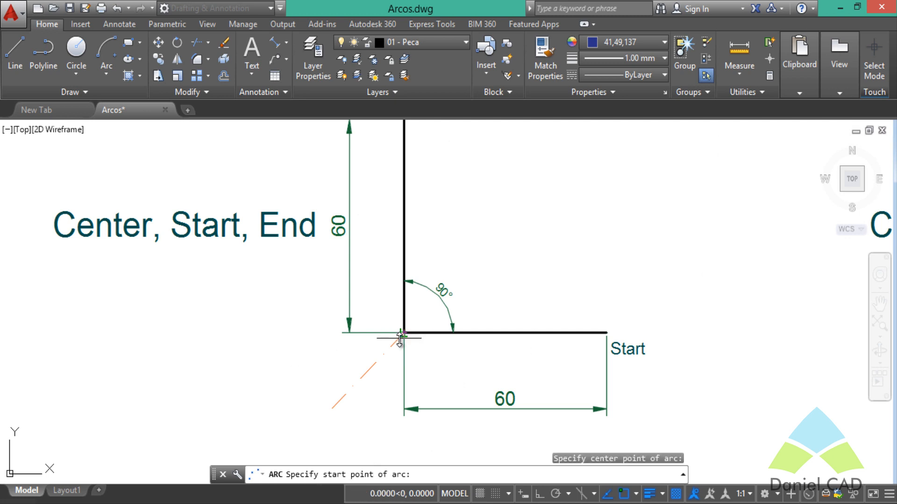
pyautogui.click(606, 334)
pyautogui.scroll(-2, 600, 256)
pyautogui.moveTo(600, 240); pyautogui.dragTo(587, 251, button='middle')
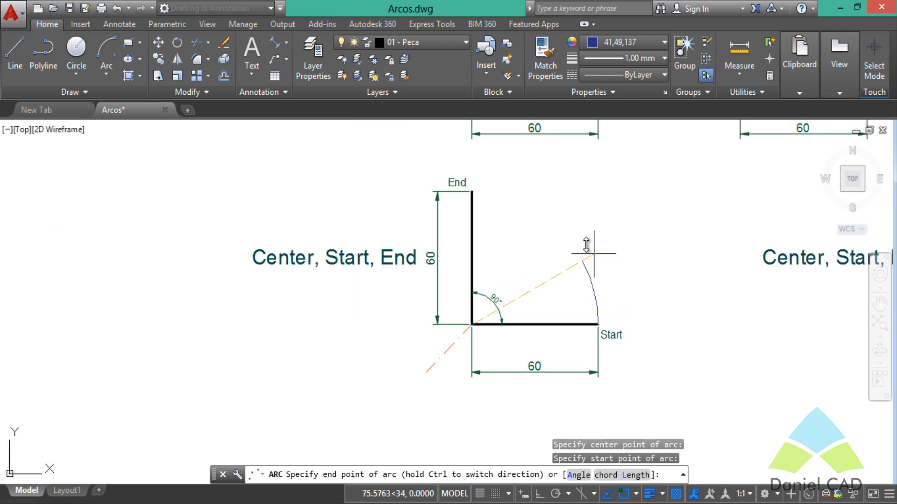
pyautogui.click(472, 191)
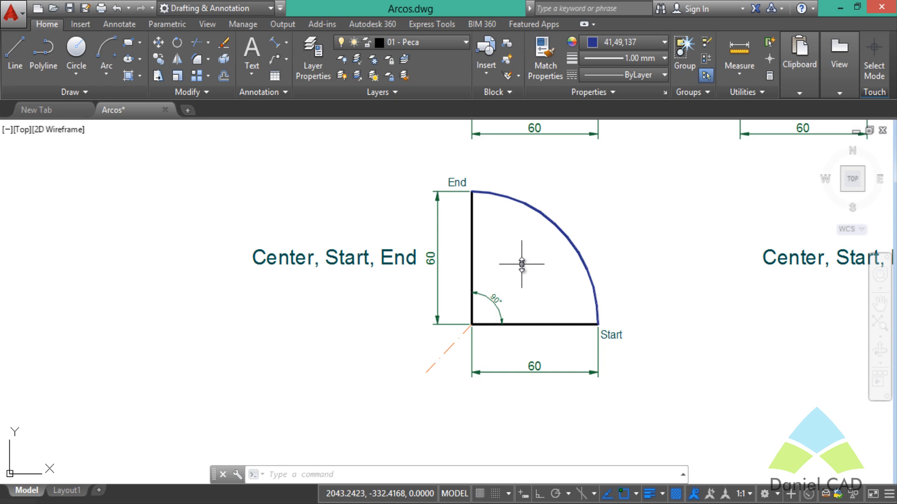
# Draw a second Center, Start, End arc from Start to End, centered on the lower end of the orange dash-dot line
pyautogui.click(107, 50)
pyautogui.scroll(2, 528, 304)
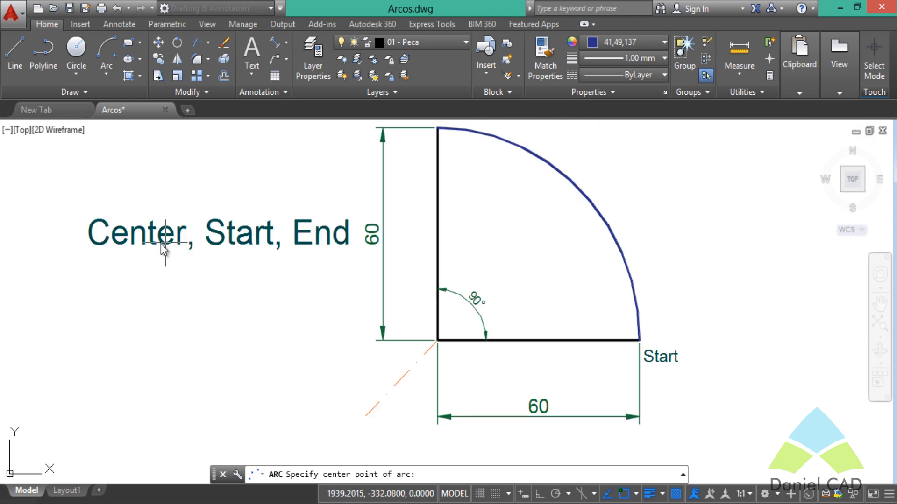
pyautogui.click(366, 415)
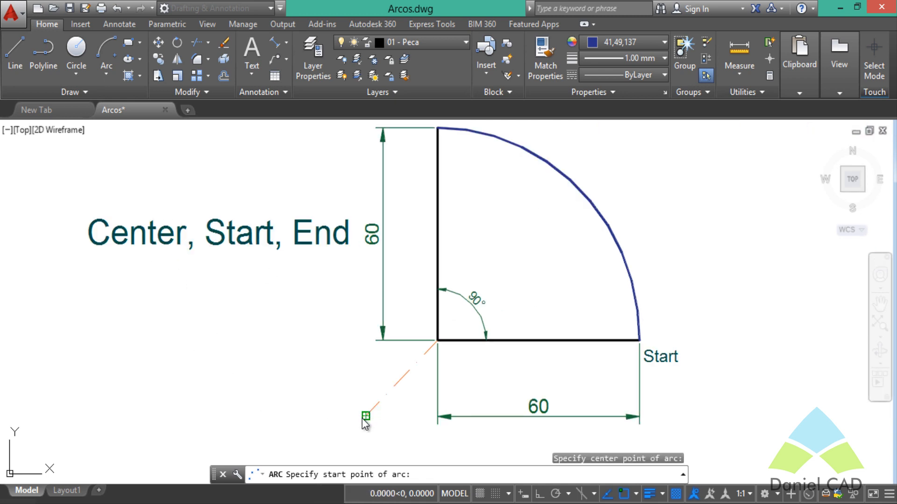
pyautogui.click(640, 340)
pyautogui.click(437, 128)
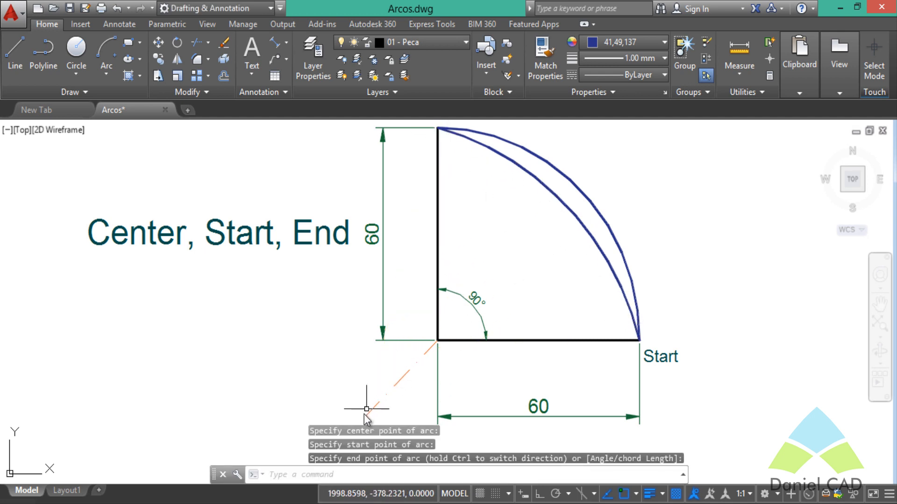
# Erase both arcs from the Center, Start, End figure
pyautogui.scroll(-4, 747, 291)
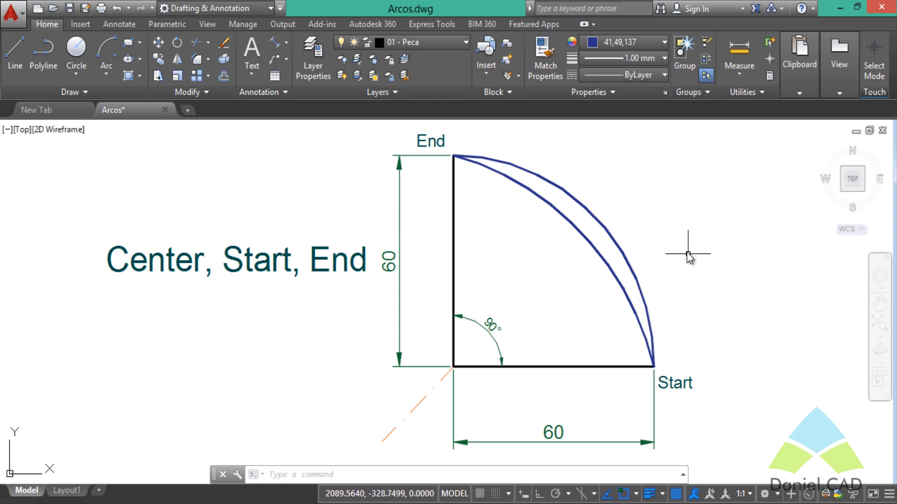
pyautogui.click(688, 254)
pyautogui.click(517, 289)
pyautogui.press('Delete')
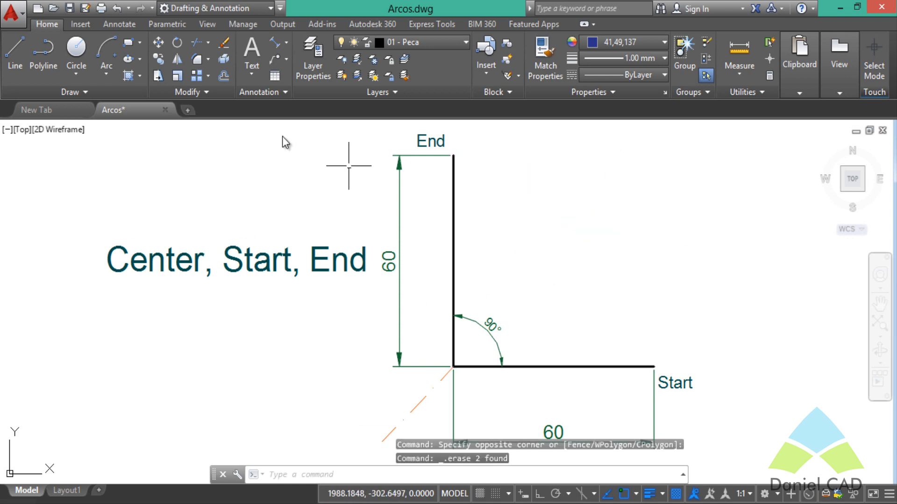
# Draw a Center, Start, Angle arc on the Center, Start, End figure, centered at the 90° corner and beginning at Start
pyautogui.click(109, 77)
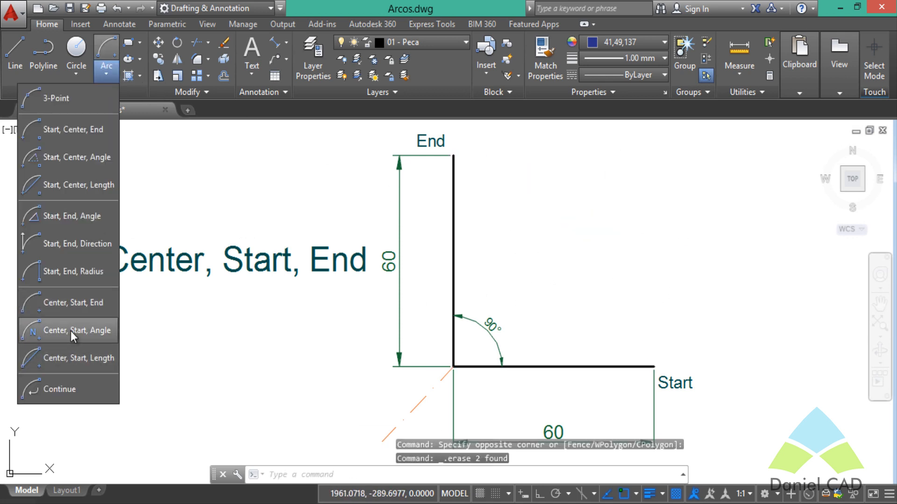
pyautogui.click(71, 331)
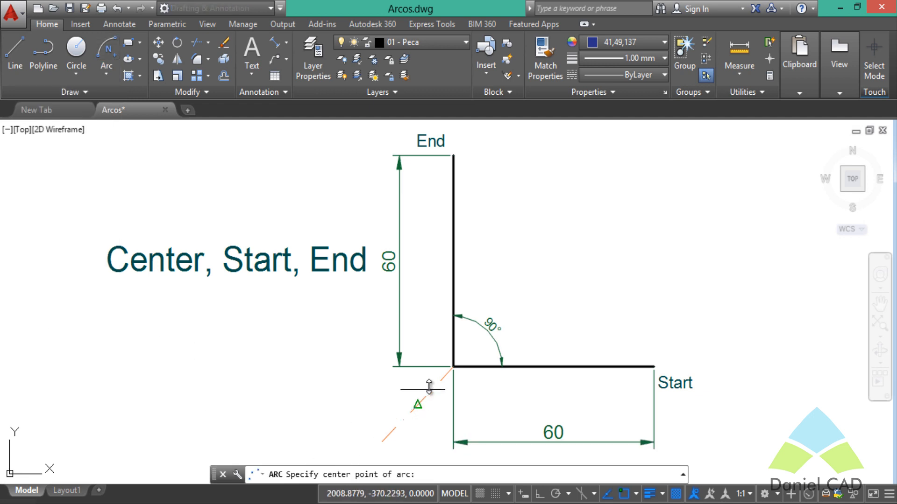
pyautogui.click(453, 367)
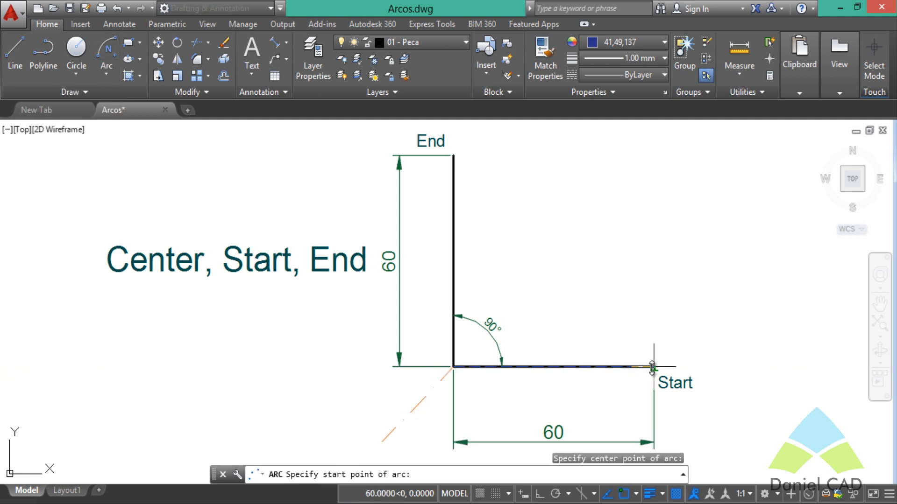
pyautogui.click(653, 367)
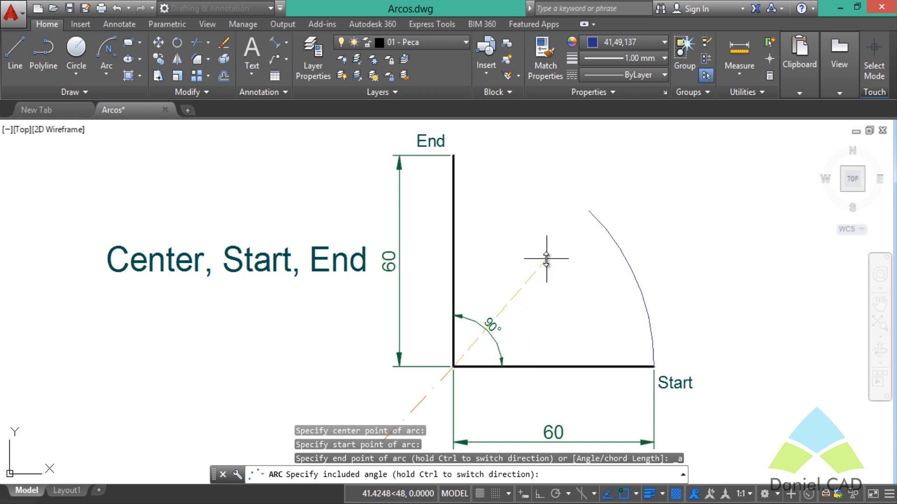
pyautogui.press('Return')
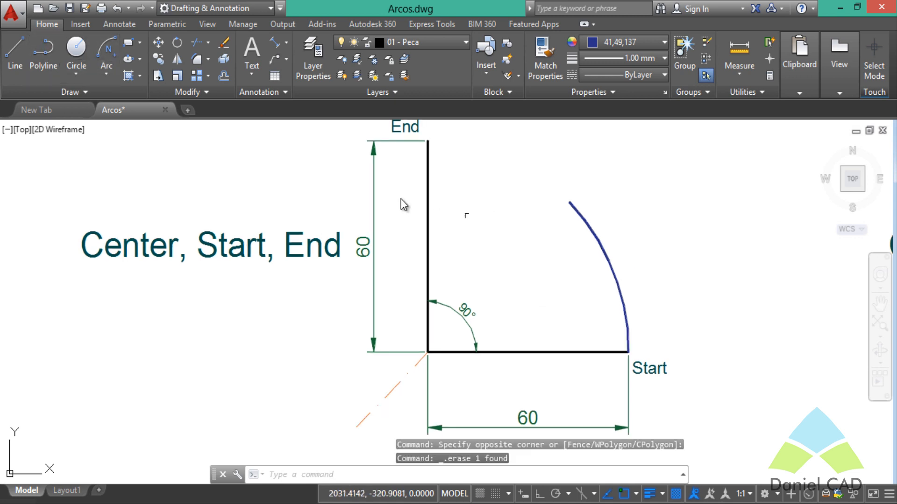
# Draw a 45° Center, Start, Angle arc from Start on the Center, Start, End figure, centered on the lower end of the orange dash-dot line
pyautogui.click(108, 49)
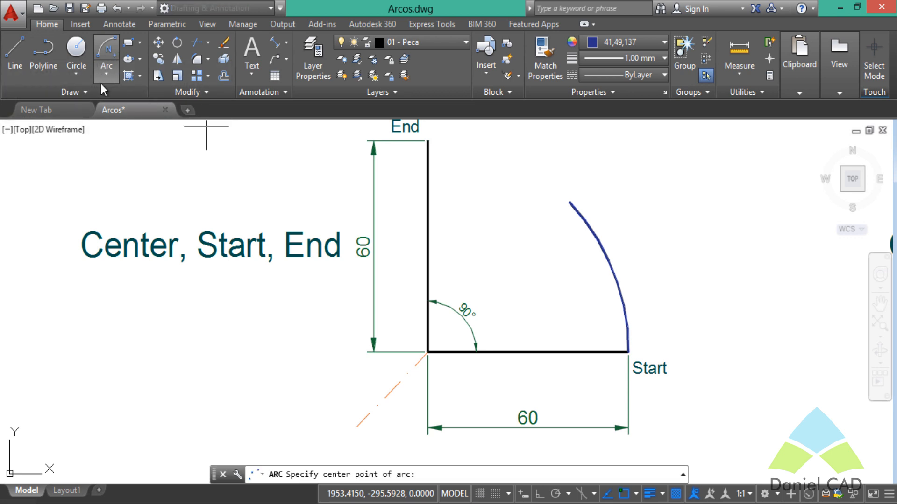
pyautogui.click(357, 425)
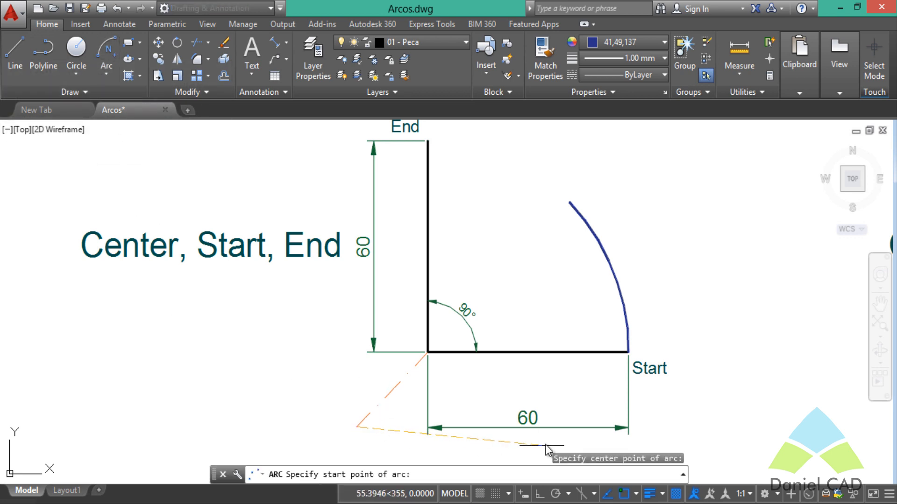
pyautogui.click(629, 353)
pyautogui.write('a')
pyautogui.press('Return')
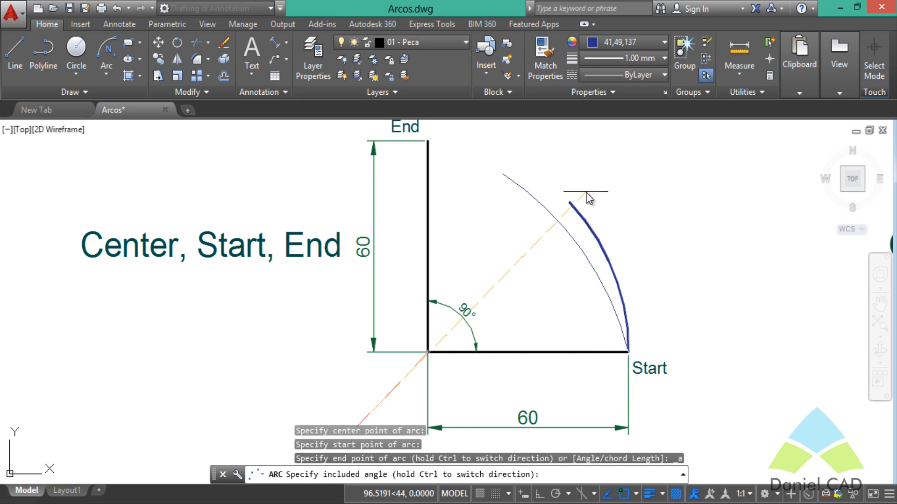
pyautogui.write('45')
pyautogui.press('Return')
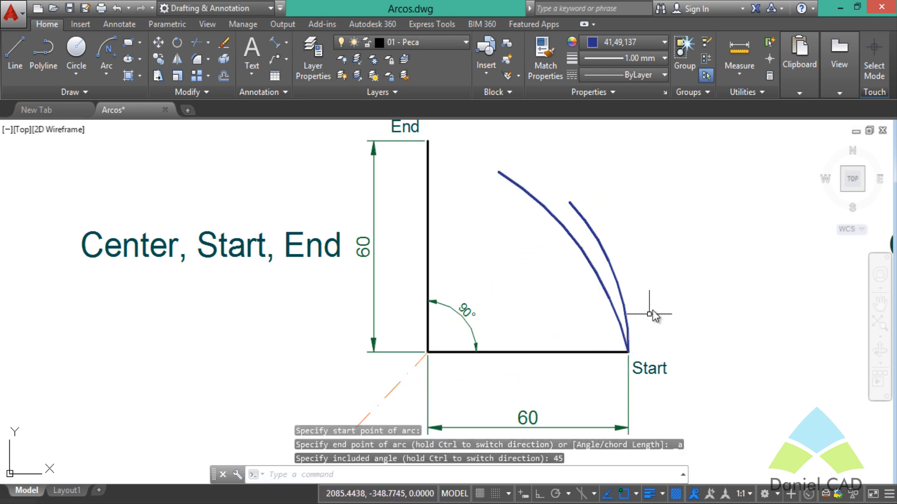
# Draw lines from the 45° arc's free end to its center and on to Start
pyautogui.write('l')
pyautogui.press('Return')
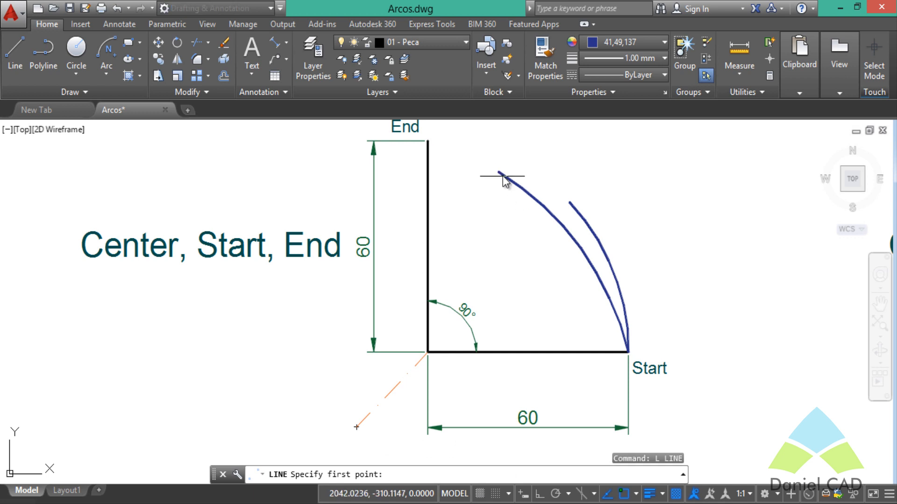
pyautogui.click(499, 172)
pyautogui.click(356, 426)
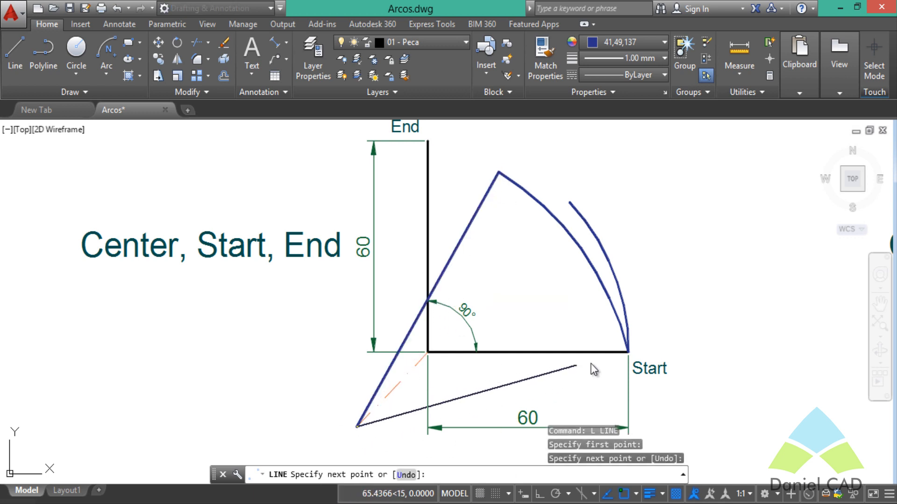
pyautogui.click(629, 353)
pyautogui.press('Escape')
# Add an angular dimension between the two radius lines, placed just inside the arc
pyautogui.write('dan')
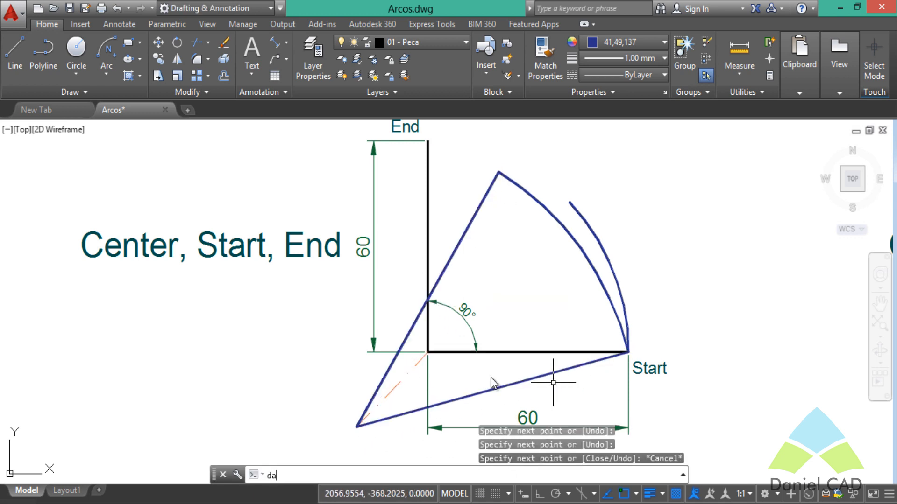
pyautogui.press('Return')
pyautogui.click(394, 368)
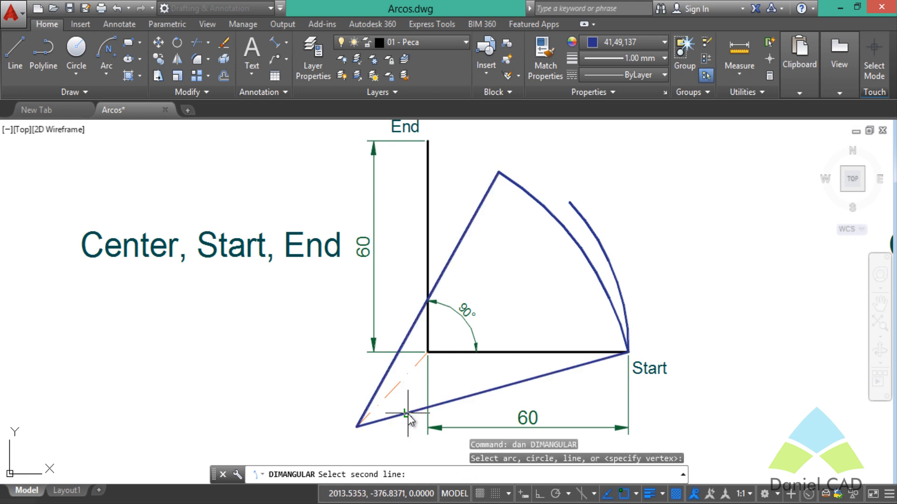
pyautogui.click(410, 412)
pyautogui.click(575, 294)
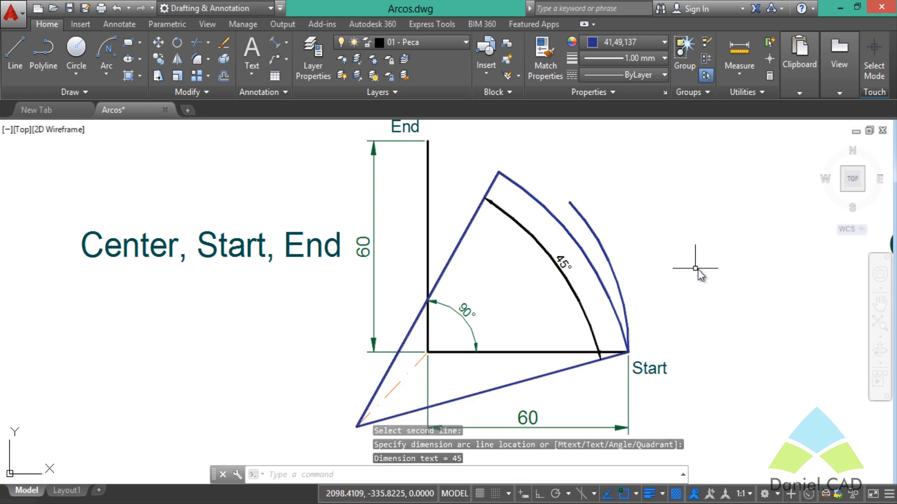
# Erase both arcs, the angular dimension and the two radius lines from the Center, Start, End figure
pyautogui.click(646, 237)
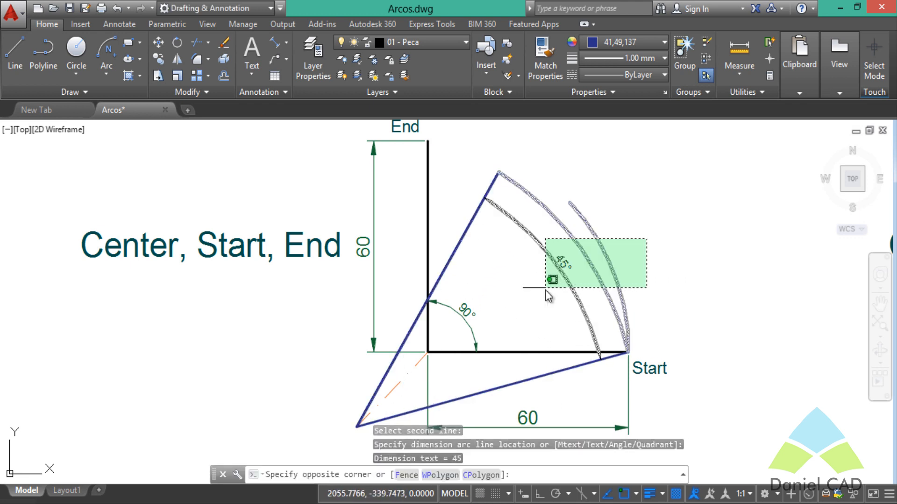
pyautogui.click(545, 290)
pyautogui.press('Delete')
pyautogui.click(525, 244)
pyautogui.click(475, 176)
pyautogui.press('Delete')
pyautogui.click(539, 375)
pyautogui.press('Delete')
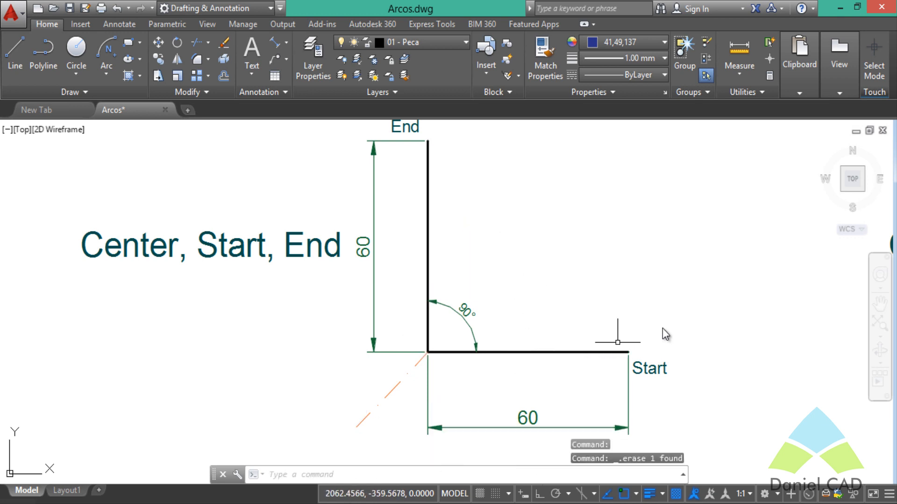
# Draw a Center, Start, Length arc on the Center, Start, Length figure, centered at the 90° corner, from Start with chord length 60
pyautogui.moveTo(700, 307); pyautogui.dragTo(177, 279, button='middle')
pyautogui.moveTo(669, 303)
pyautogui.mouseDown(button='middle')
pyautogui.moveTo(382, 353)
pyautogui.moveTo(346, 332)
pyautogui.moveTo(353, 326)
pyautogui.mouseUp(button='middle')
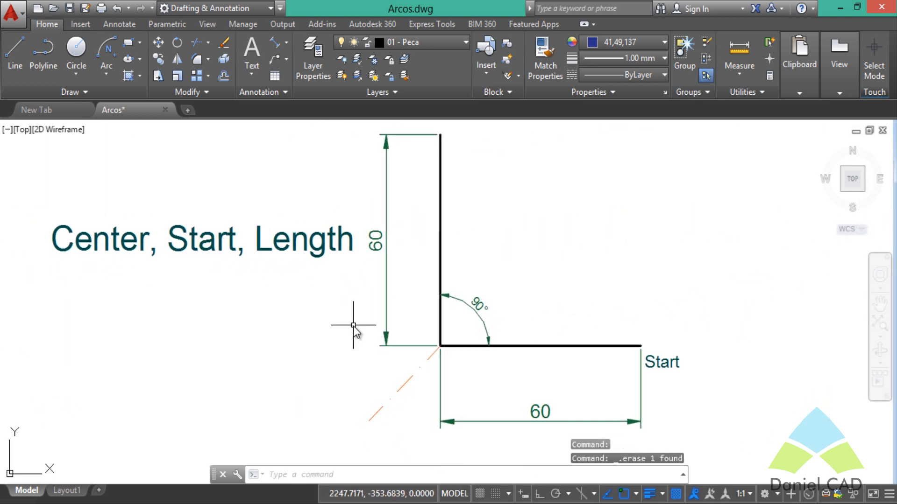
pyautogui.click(105, 75)
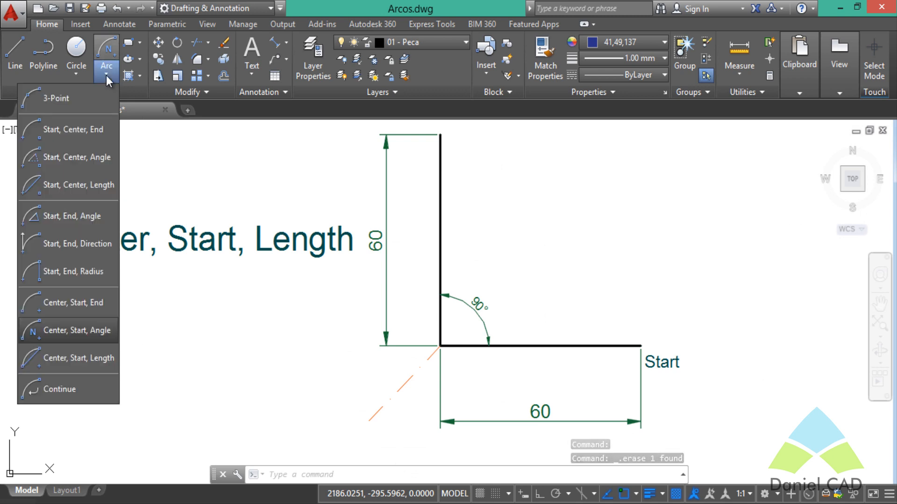
pyautogui.click(94, 357)
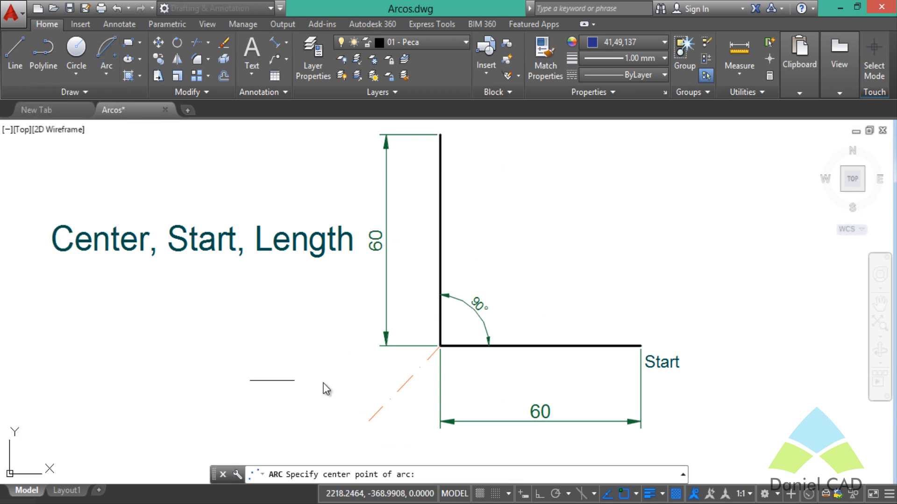
pyautogui.click(440, 346)
pyautogui.click(640, 346)
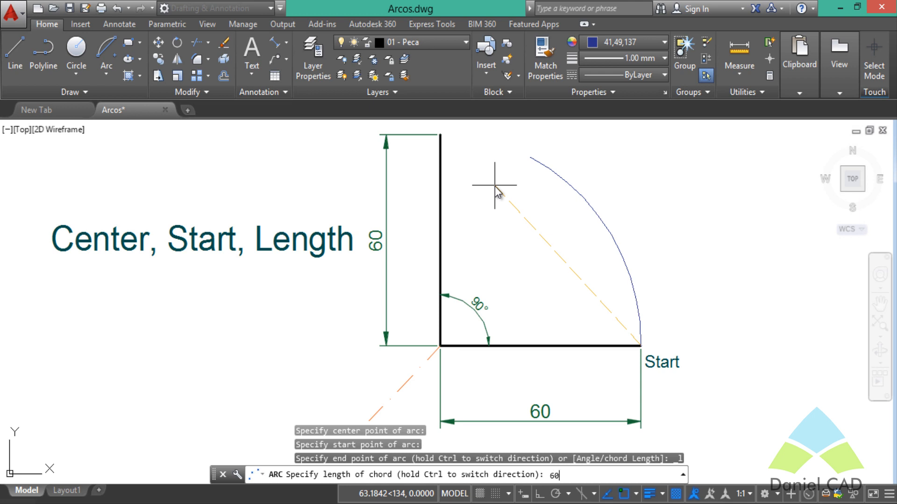
pyautogui.press('Return')
# Draw the chord line of the new arc from Start to its upper end
pyautogui.write('l')
pyautogui.press('Return')
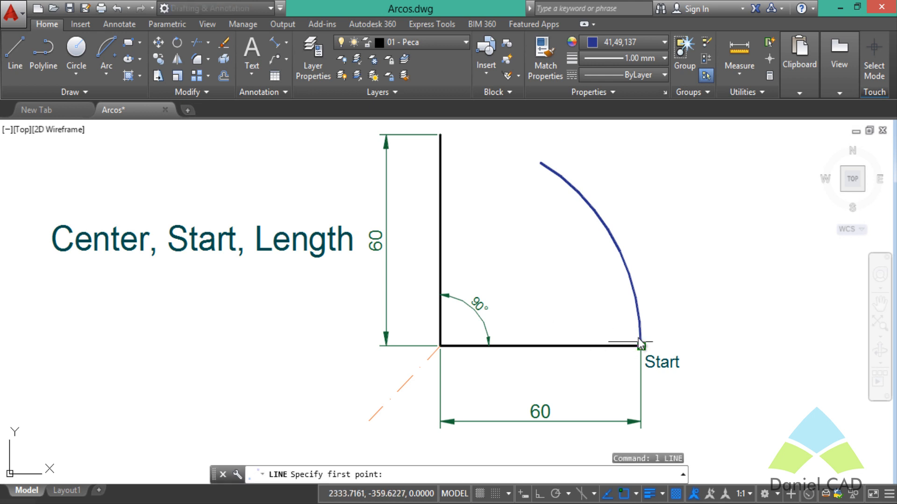
pyautogui.click(640, 345)
pyautogui.click(541, 163)
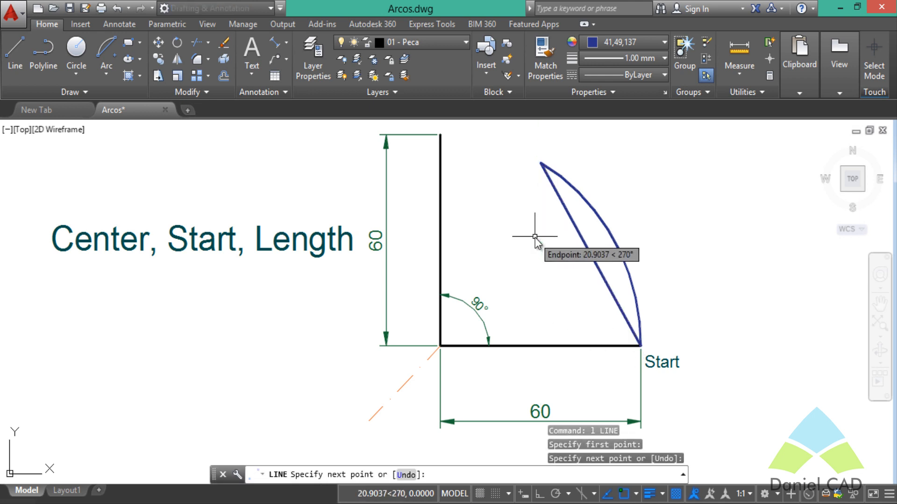
pyautogui.press('Escape')
pyautogui.press('Escape')
# Add an aligned dimension to the arc's chord line, placed on the inner side of the figure
pyautogui.write('dal')
pyautogui.press('Return')
pyautogui.press('Return')
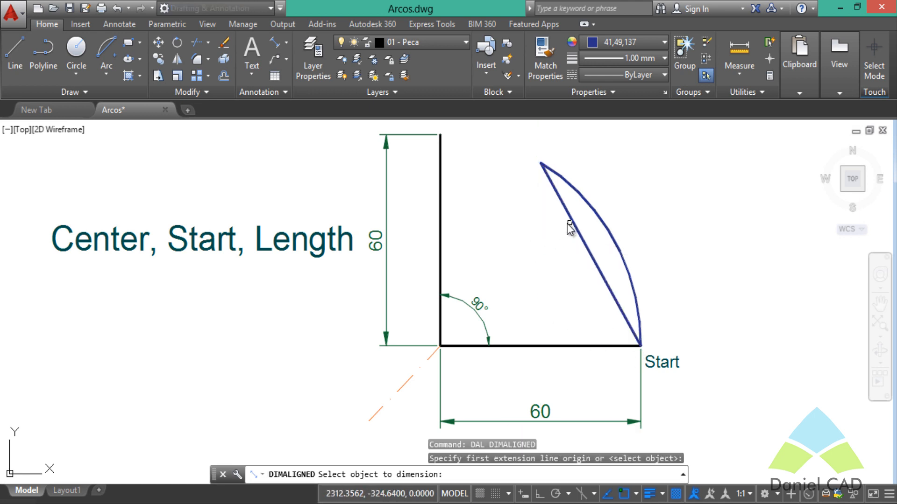
pyautogui.click(569, 224)
pyautogui.click(573, 226)
pyautogui.click(560, 239)
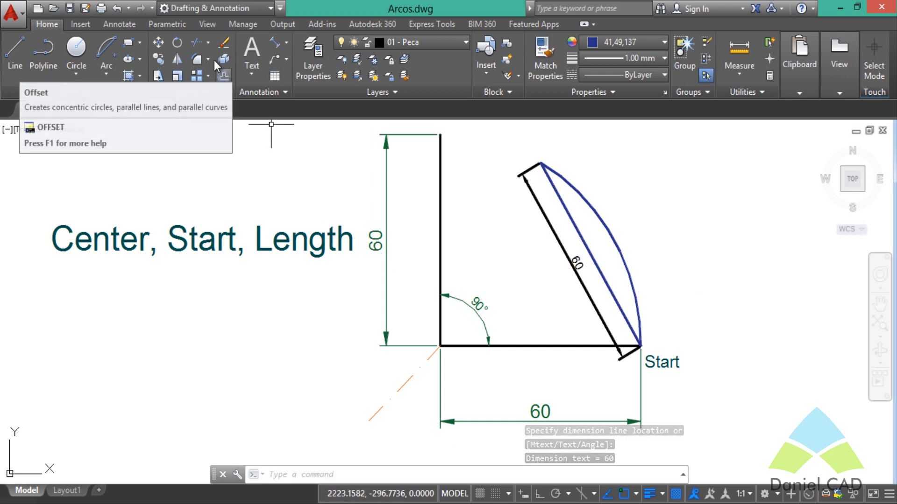
# Draw a Center, Start, Length arc from Start, centered on the lower end of the orange dash-dot line, with chord length 80
pyautogui.click(107, 76)
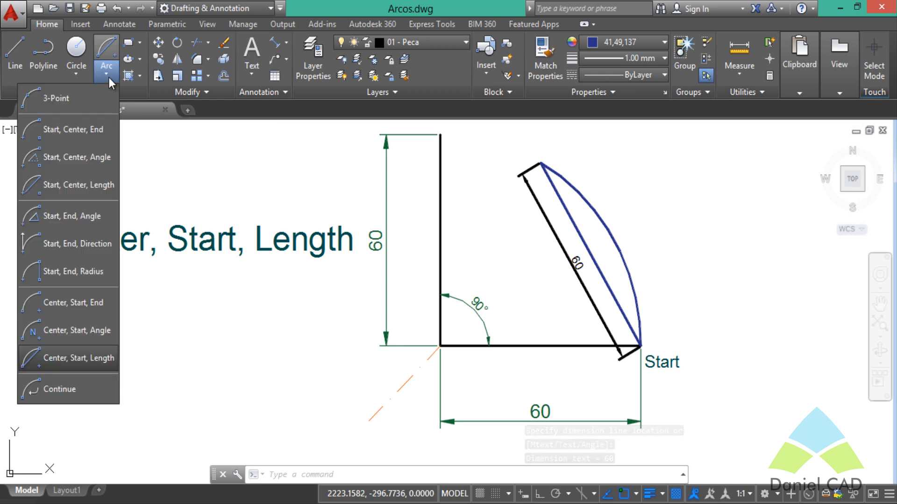
pyautogui.click(85, 358)
pyautogui.click(367, 424)
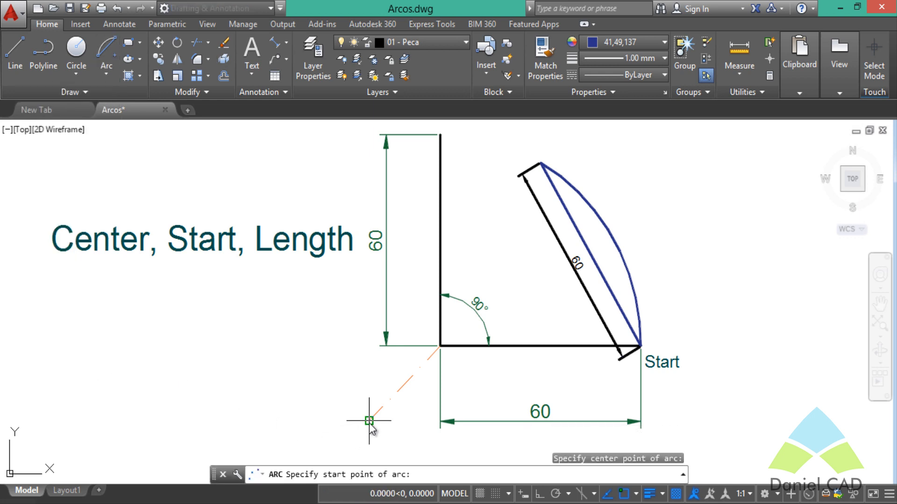
pyautogui.click(643, 348)
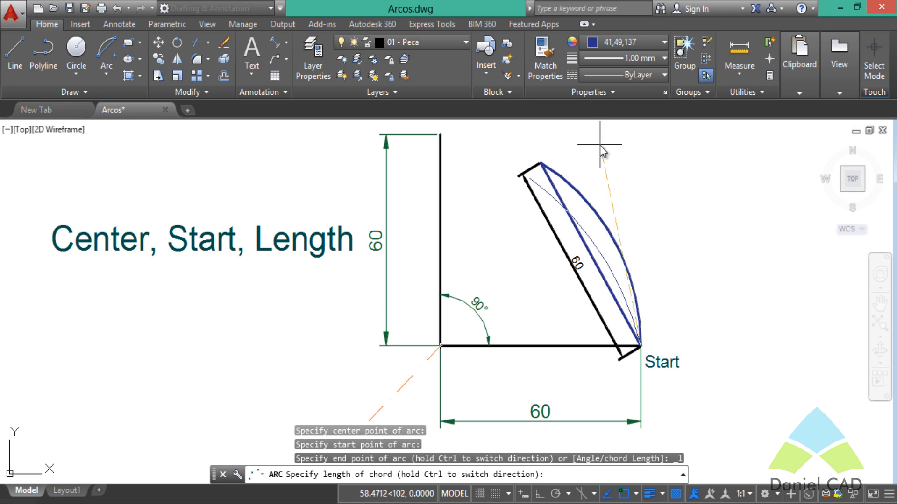
pyautogui.write('80')
pyautogui.press('Return')
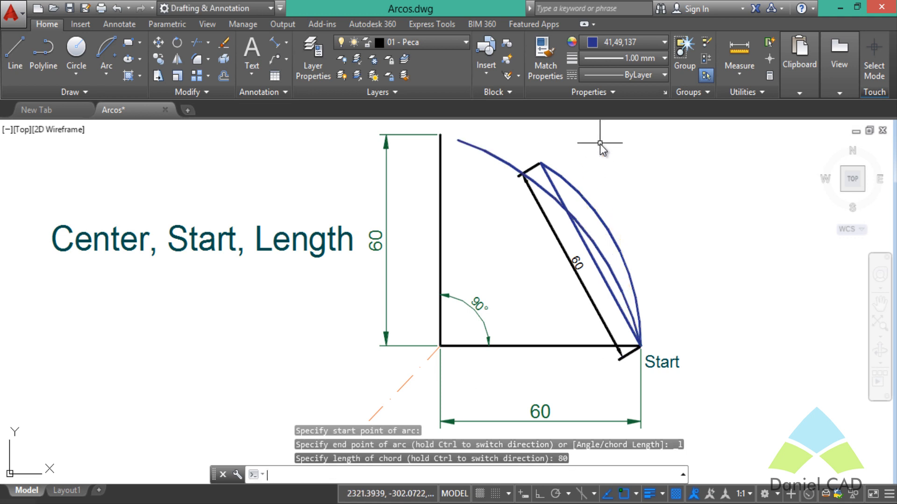
# Erase the arc with chord 60 together with its chord line and aligned dimension
pyautogui.press('Escape')
pyautogui.click(599, 143)
pyautogui.click(530, 156)
pyautogui.press('Delete')
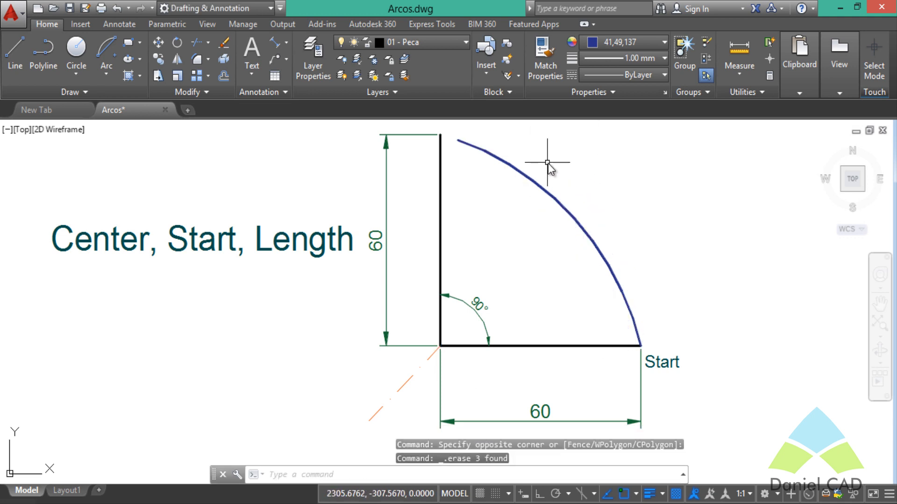
# Draw the chord line of the remaining arc from its upper end to Start
pyautogui.write('l')
pyautogui.press('Return')
pyautogui.click(457, 140)
pyautogui.click(640, 345)
pyautogui.press('Escape')
# Add an aligned dimension to the chord line of the arc with chord 80, placed on its inner side
pyautogui.write('dal')
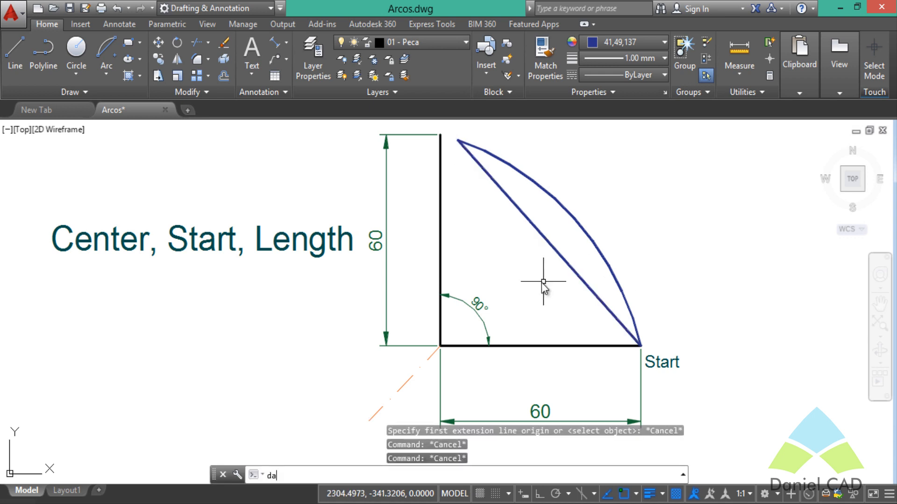
pyautogui.press('Return')
pyautogui.press('Return')
pyautogui.click(551, 243)
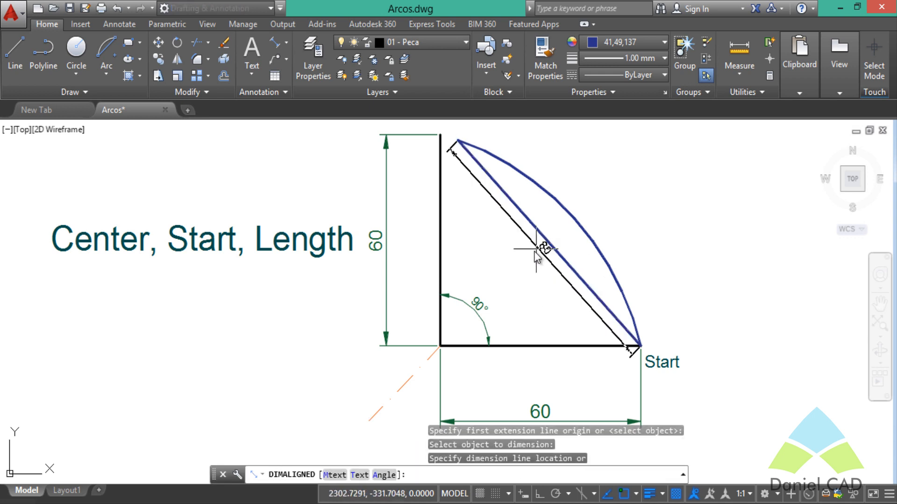
pyautogui.click(528, 260)
pyautogui.middleClick(716, 271)
pyautogui.middleClick(715, 271)
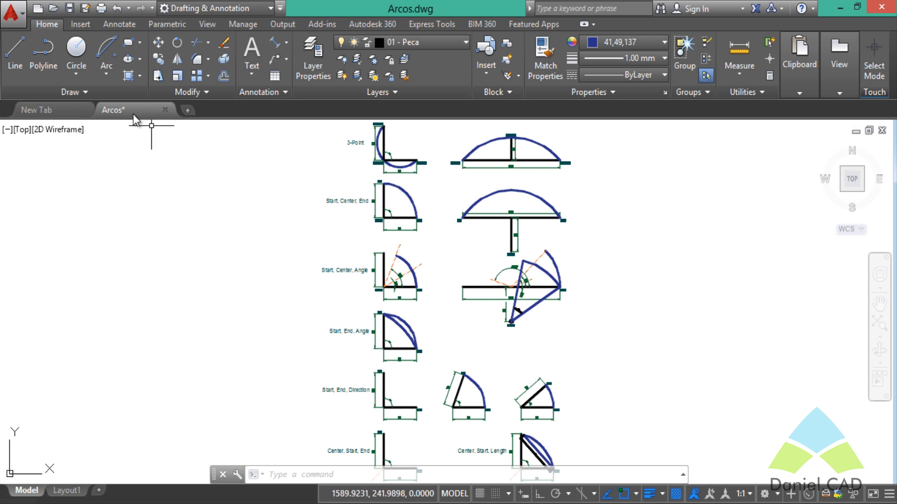
pyautogui.click(110, 79)
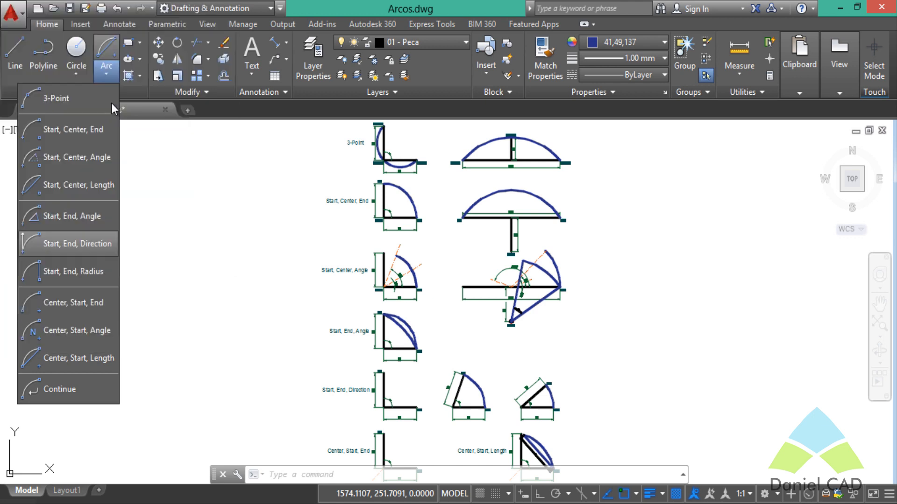
pyautogui.click(263, 221)
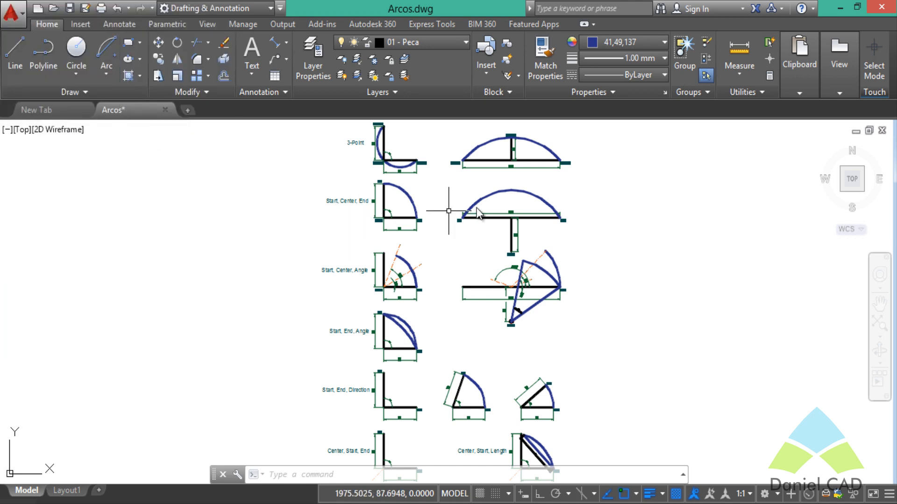